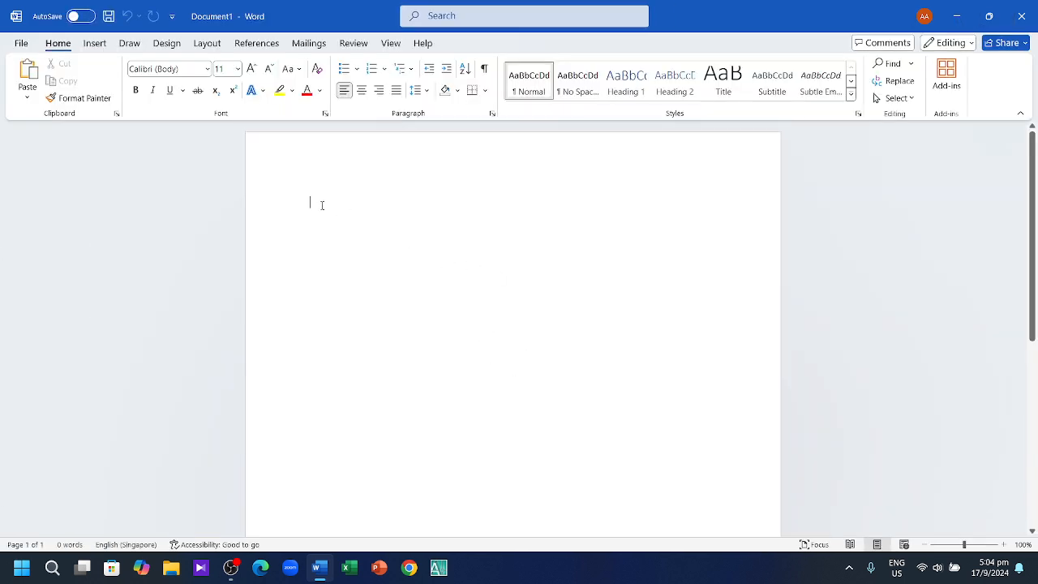
Step: Type 'Bangladesh is a poor country.' as the first line of the blank document
scroll(321, 212, "down", 3)
scroll(322, 235, "up", 3)
type("Bang")
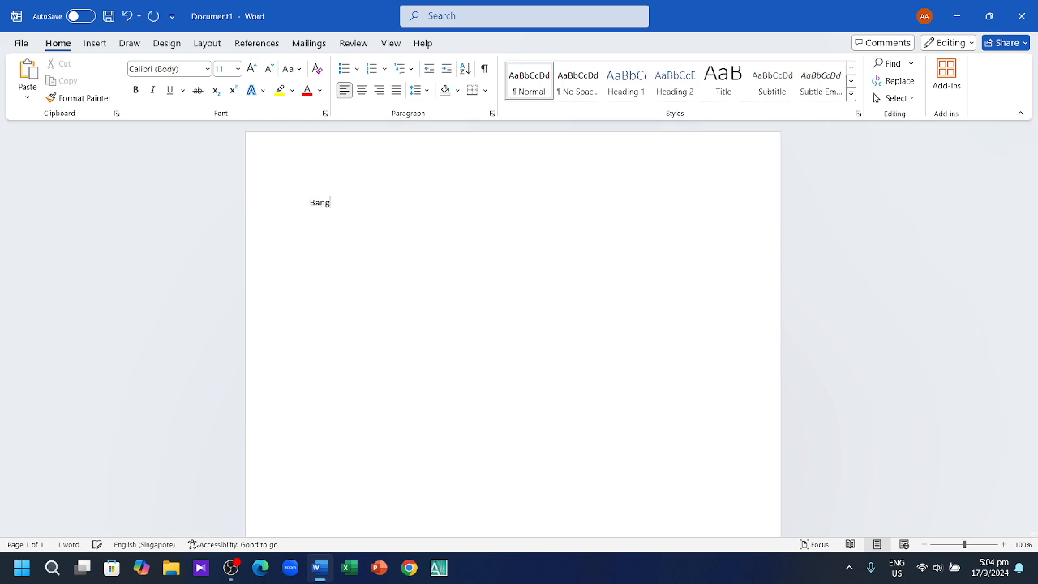
type("ladesh is a poor")
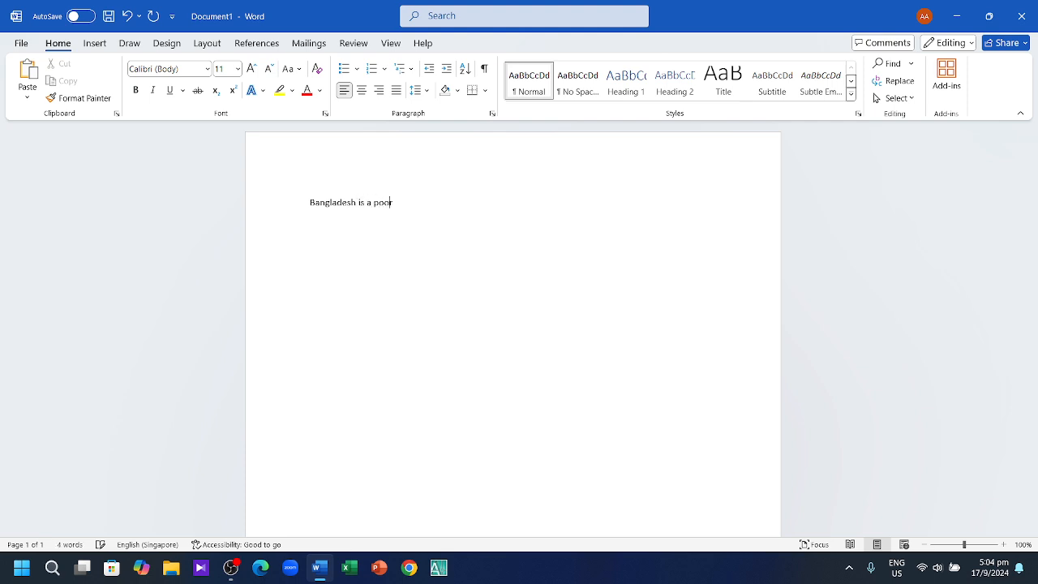
type(" country.")
scroll(400, 283, "down", 6)
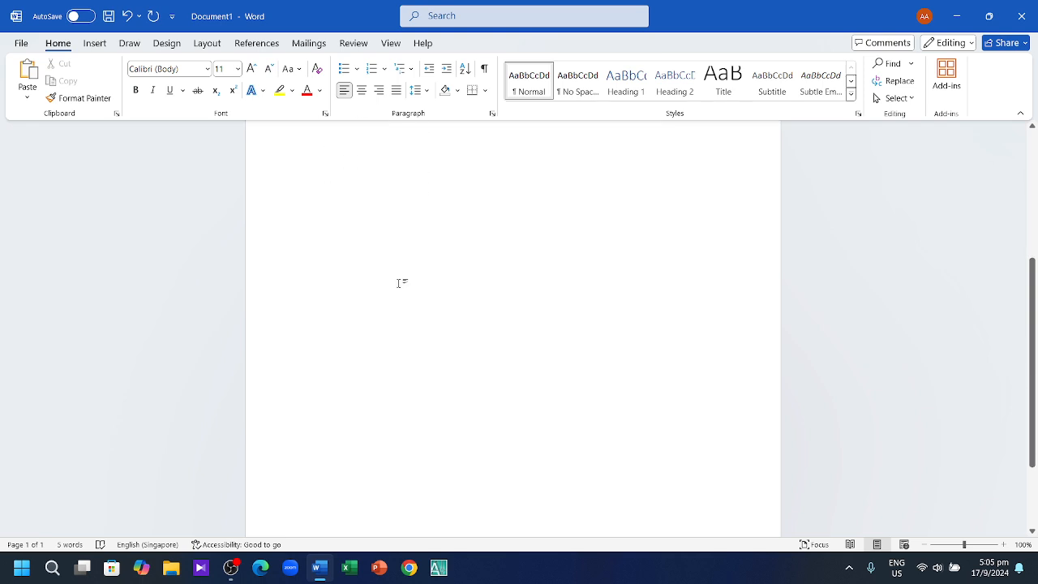
scroll(400, 380, "up", 6)
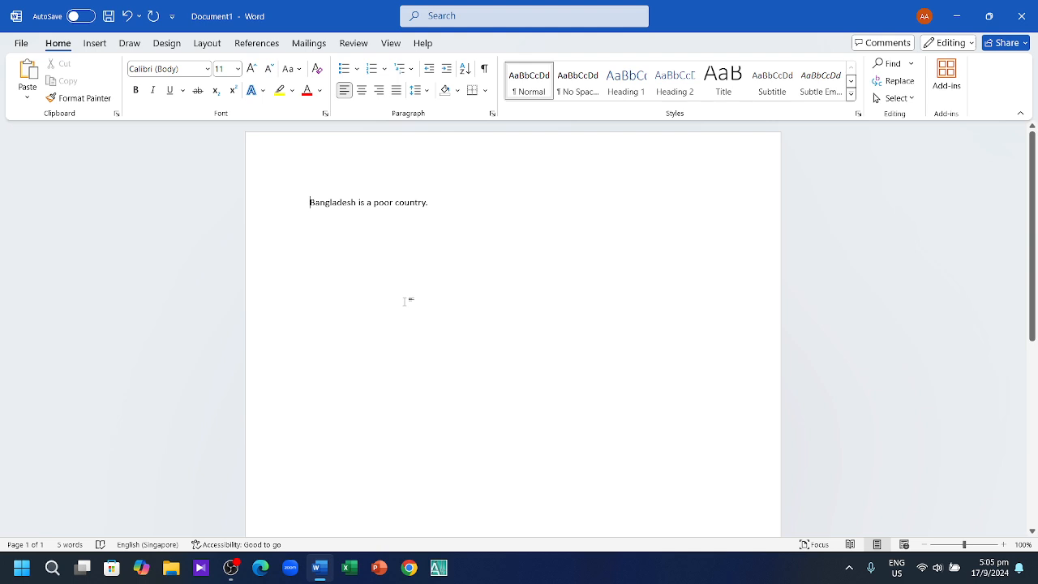
Step: Add 'BNGLADESH' on its own line above the sentence, bold and 24 pt
type("B")
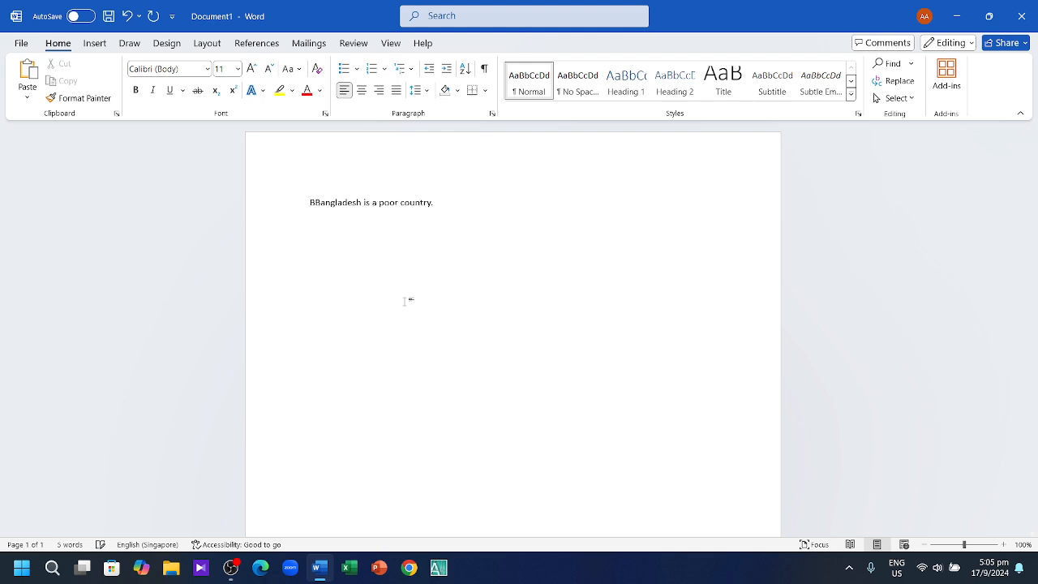
type("NGLADES")
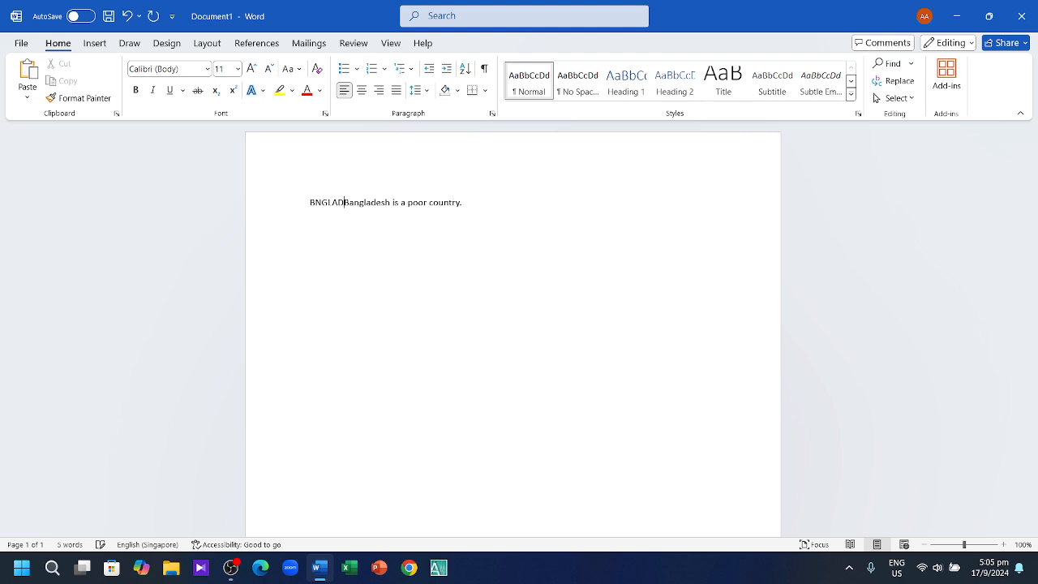
type("H")
key("Return")
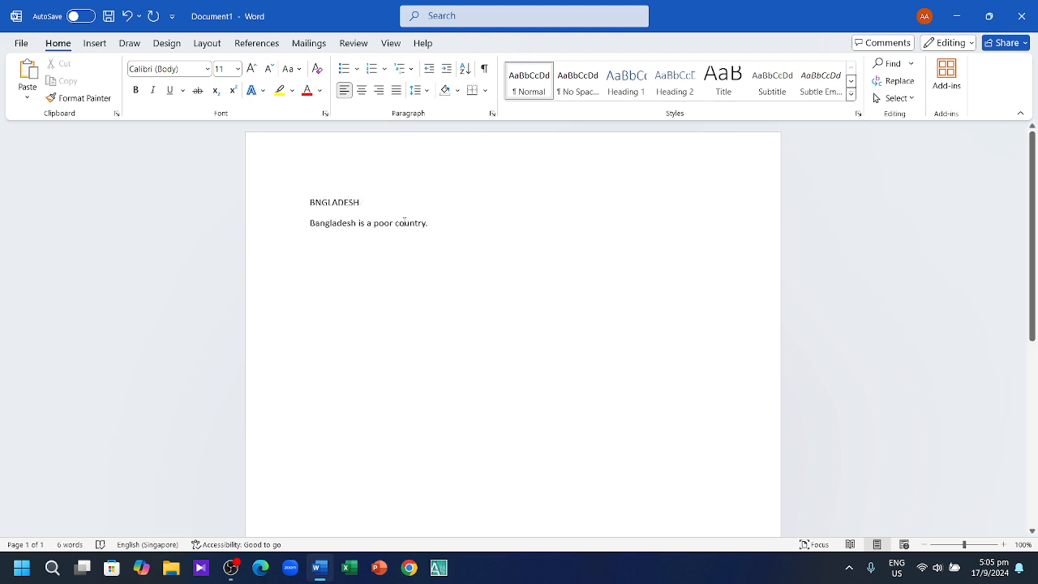
left_click_drag(377, 198, 287, 199)
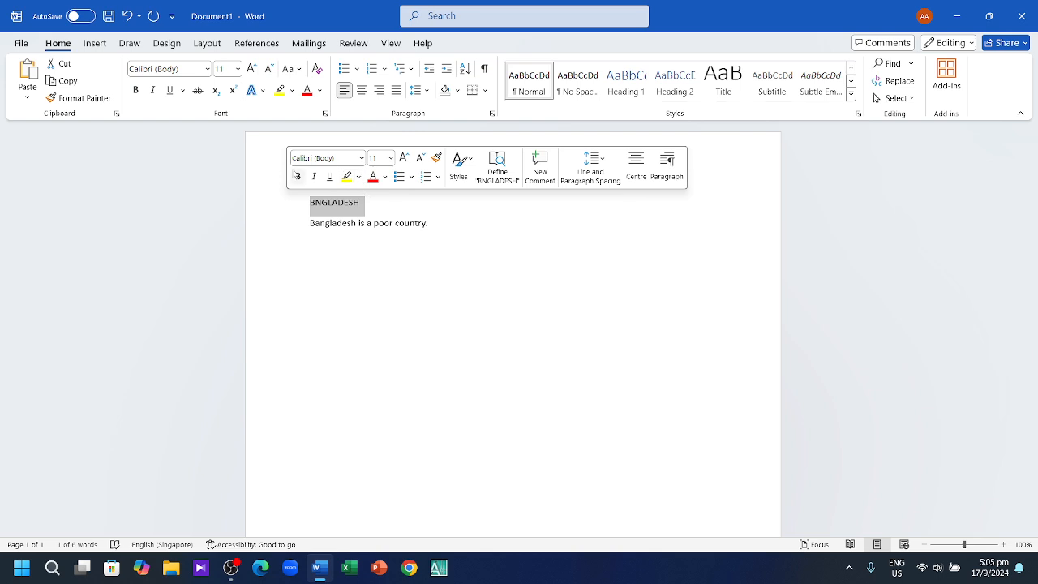
left_click(297, 176)
left_click(390, 157)
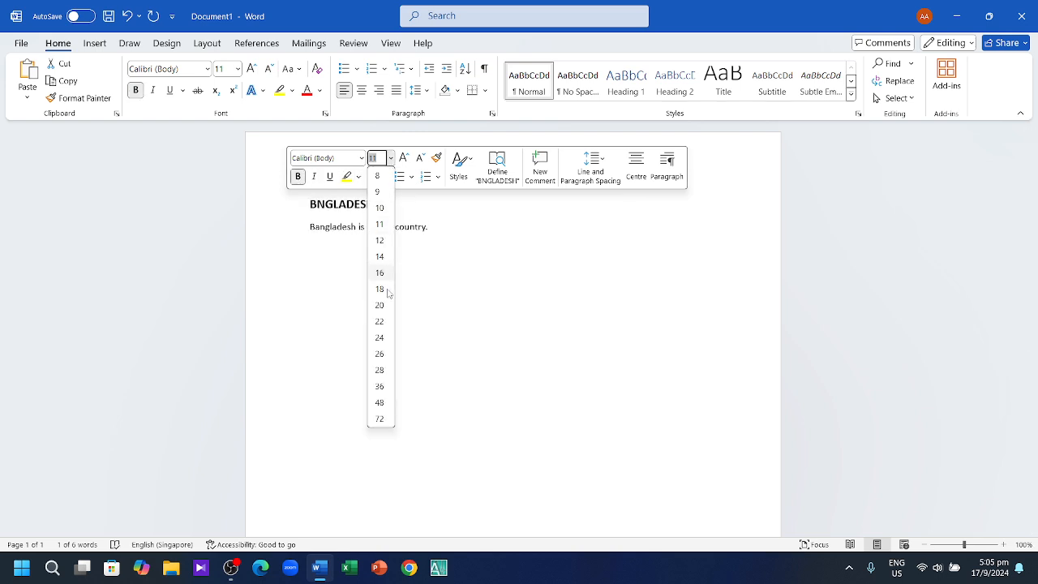
left_click(384, 339)
left_click(420, 289)
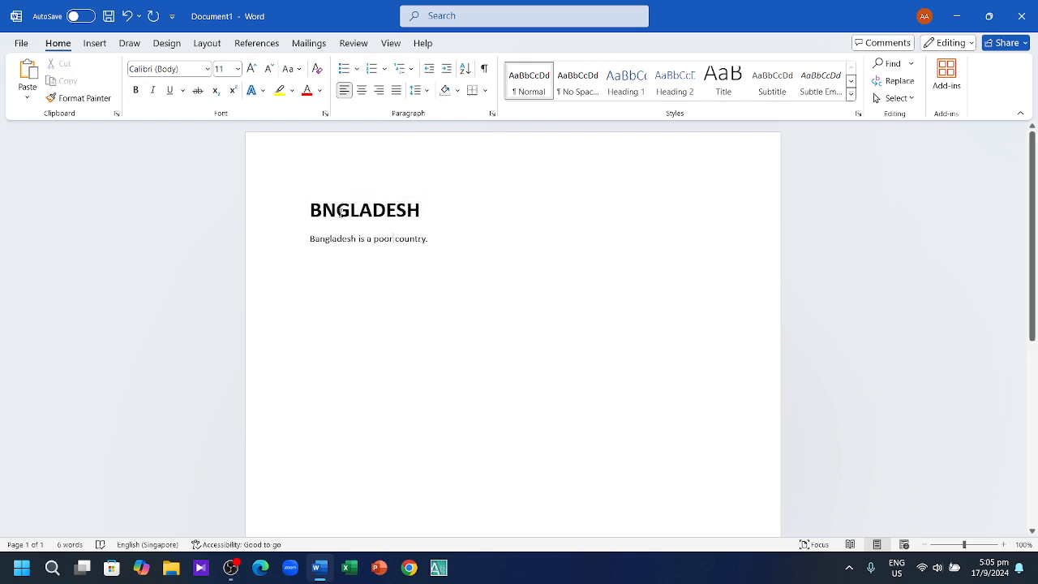
Step: Centre the BNGLADESH heading on the page
left_click_drag(308, 209, 412, 220)
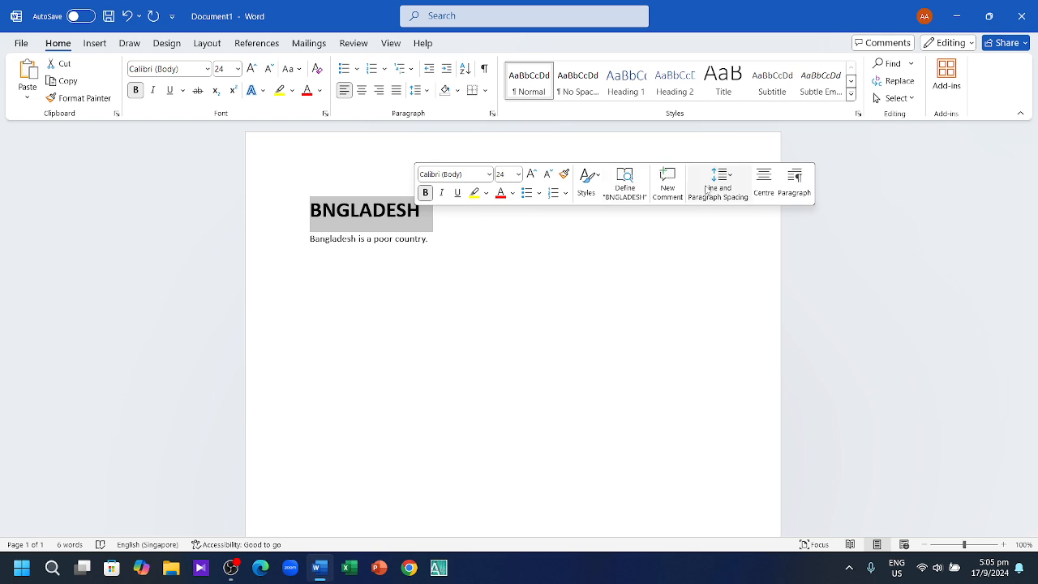
left_click(764, 183)
left_click(510, 273)
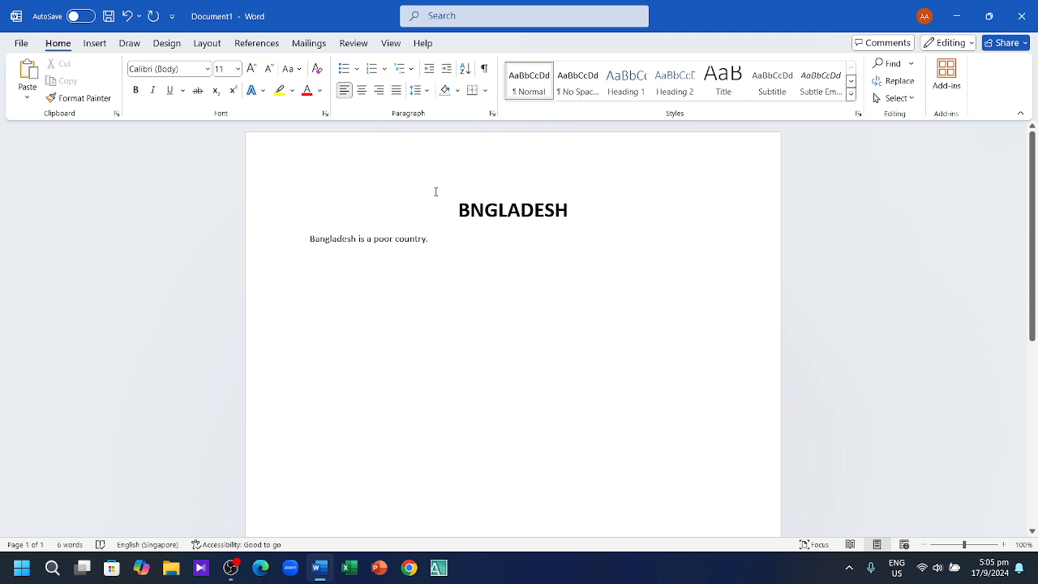
scroll(396, 329, "down", 5)
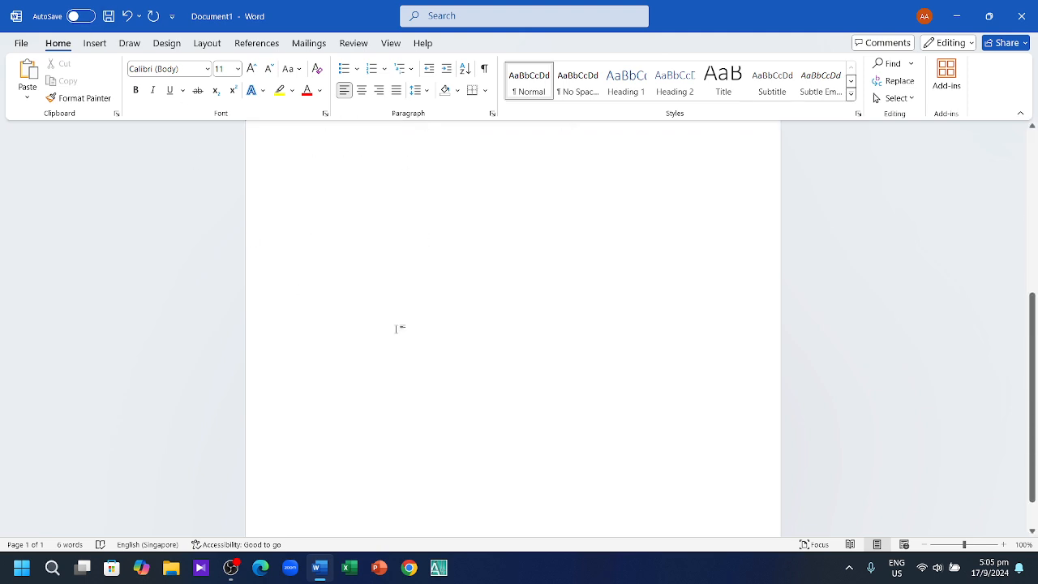
scroll(396, 328, "up", 6)
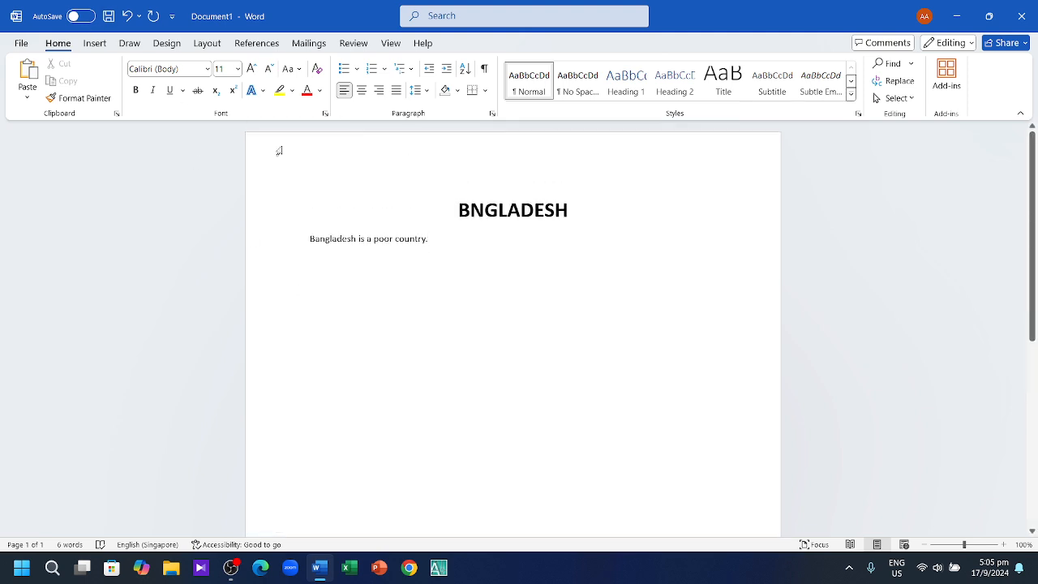
left_click(166, 44)
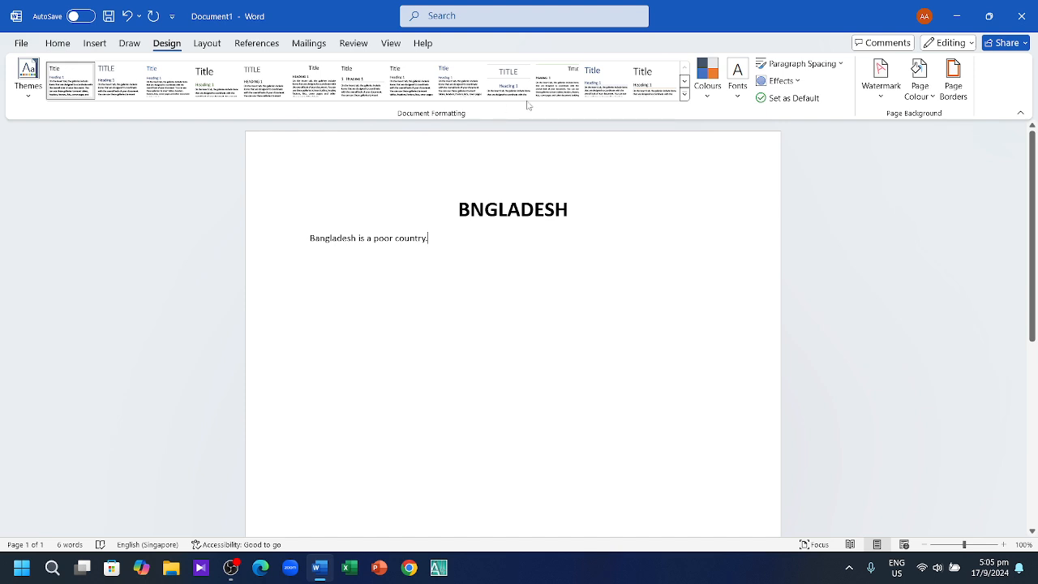
Step: Try a large grid, then ruled lines with a red margin, as the page background
left_click(133, 44)
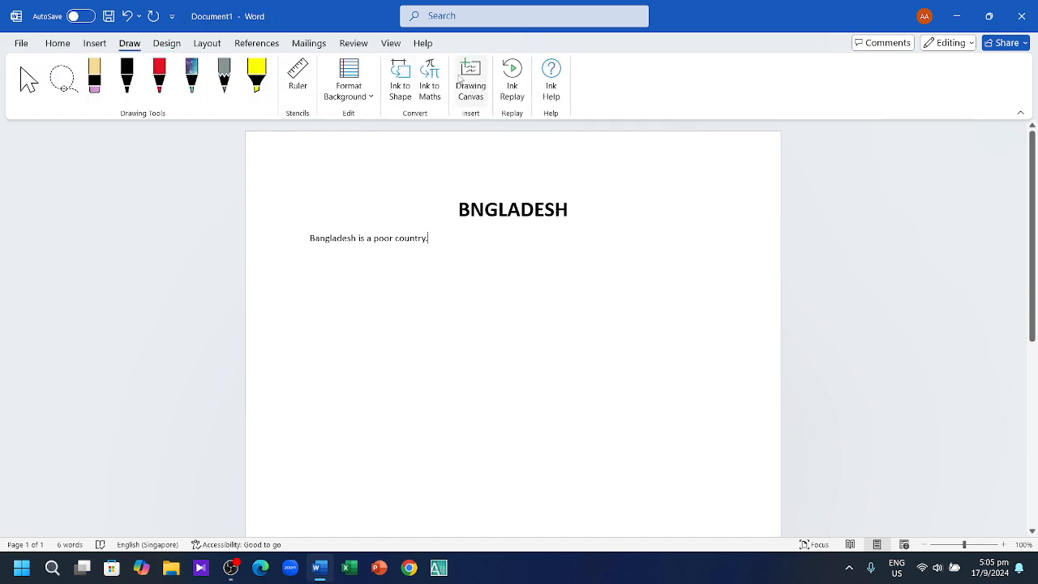
left_click(367, 97)
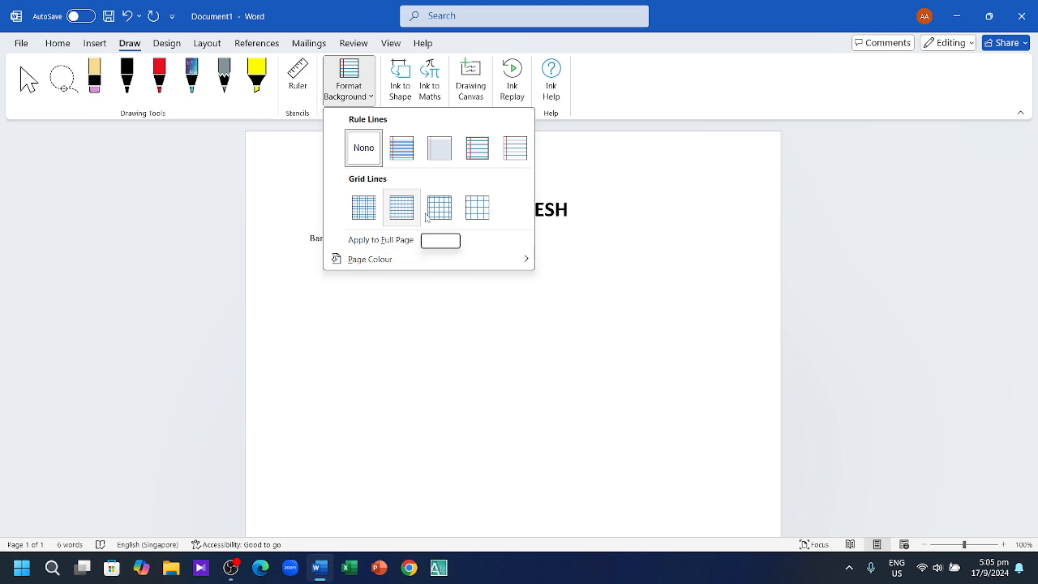
left_click(474, 212)
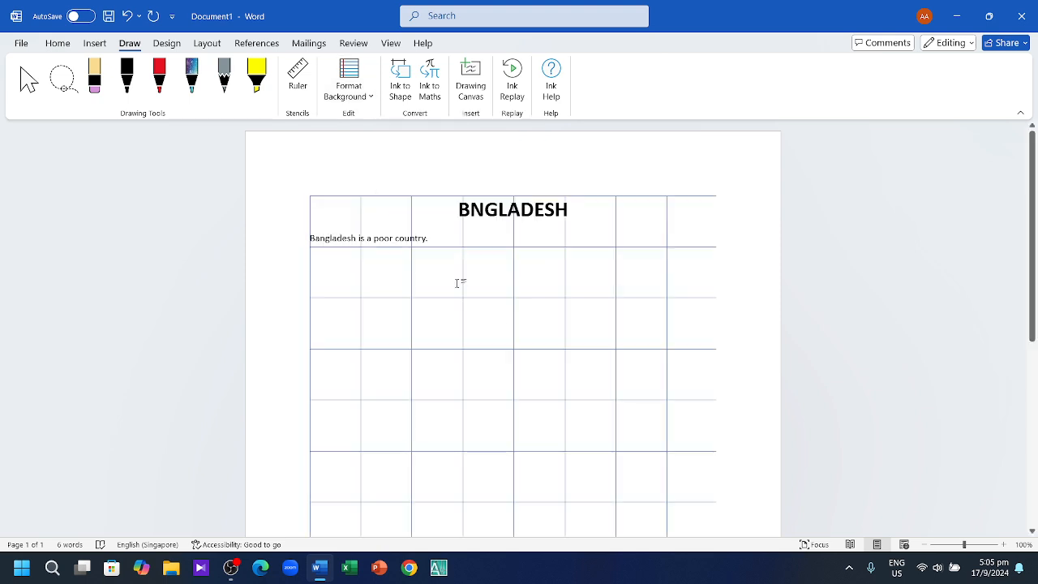
scroll(494, 345, "down", 5)
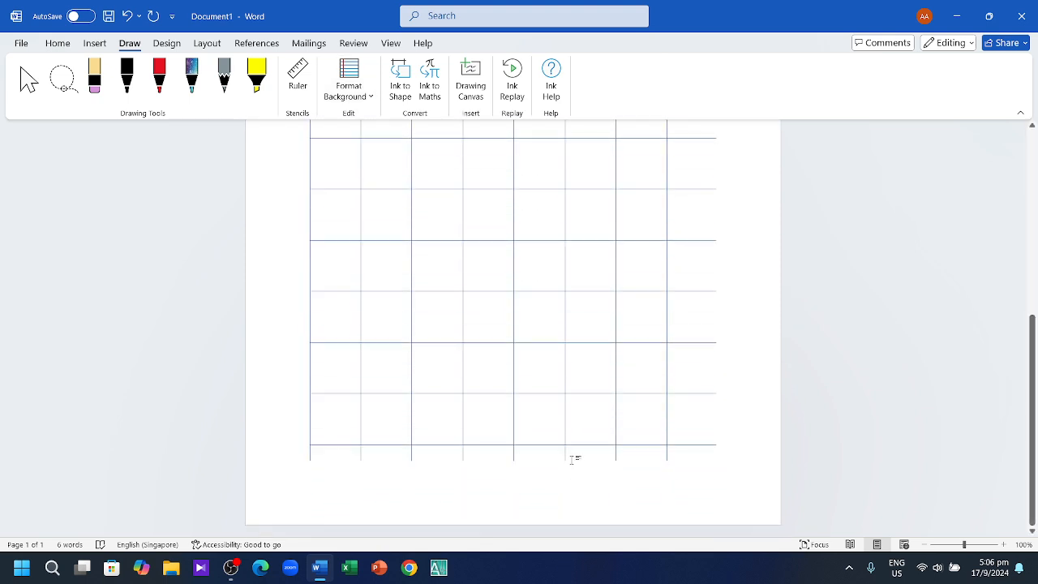
scroll(572, 456, "up", 5)
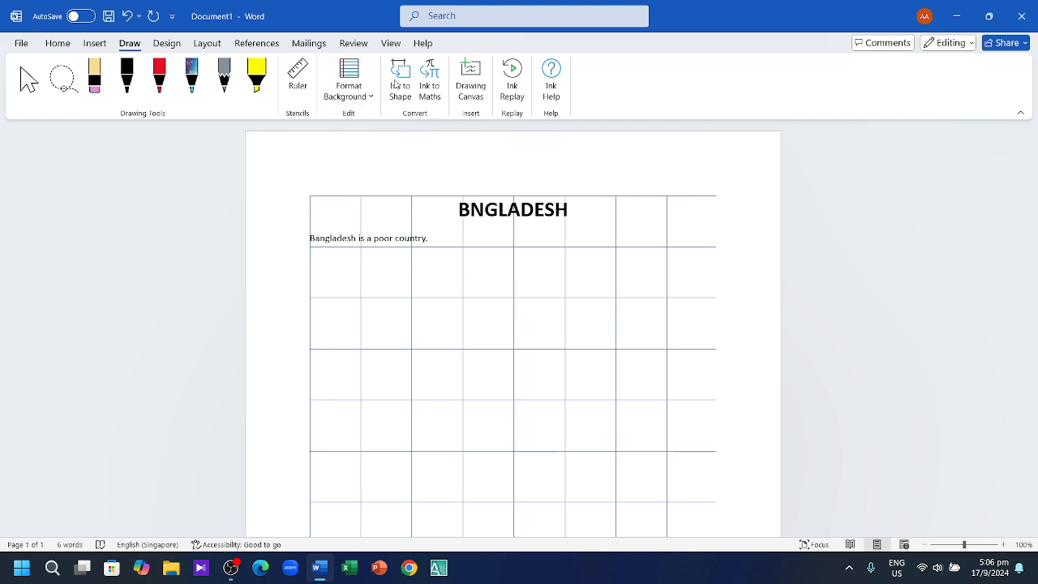
left_click(349, 85)
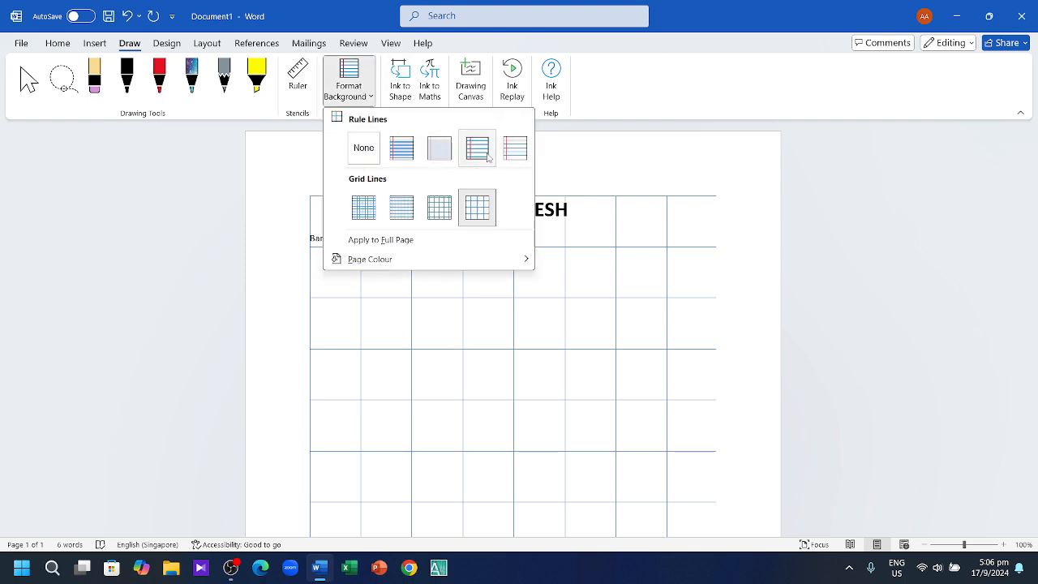
left_click(516, 148)
scroll(502, 284, "down", 5)
scroll(490, 272, "up", 5)
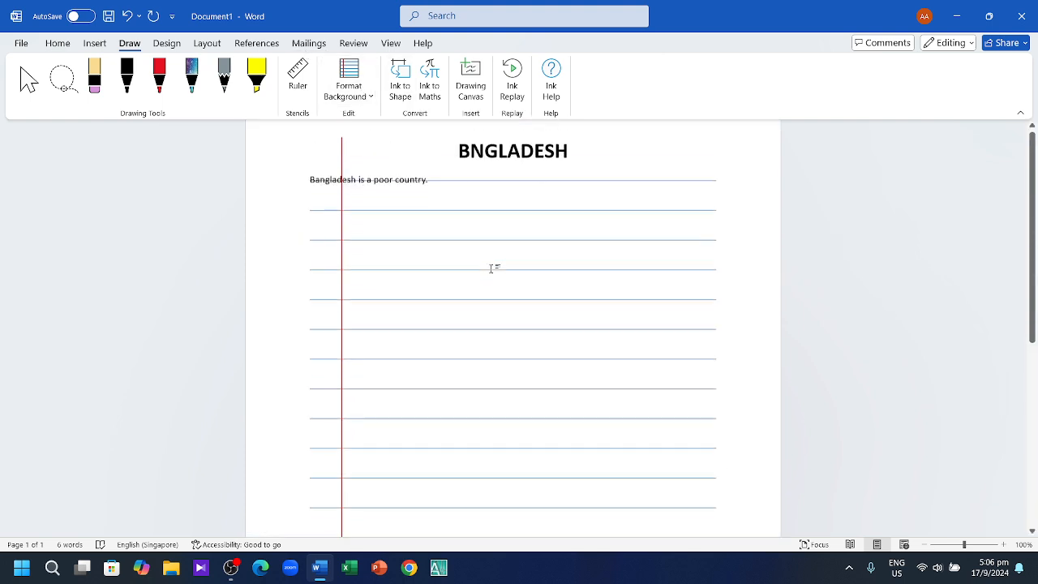
Step: Try wider ruled lines and a smaller grid, then set the page background to None
left_click(348, 88)
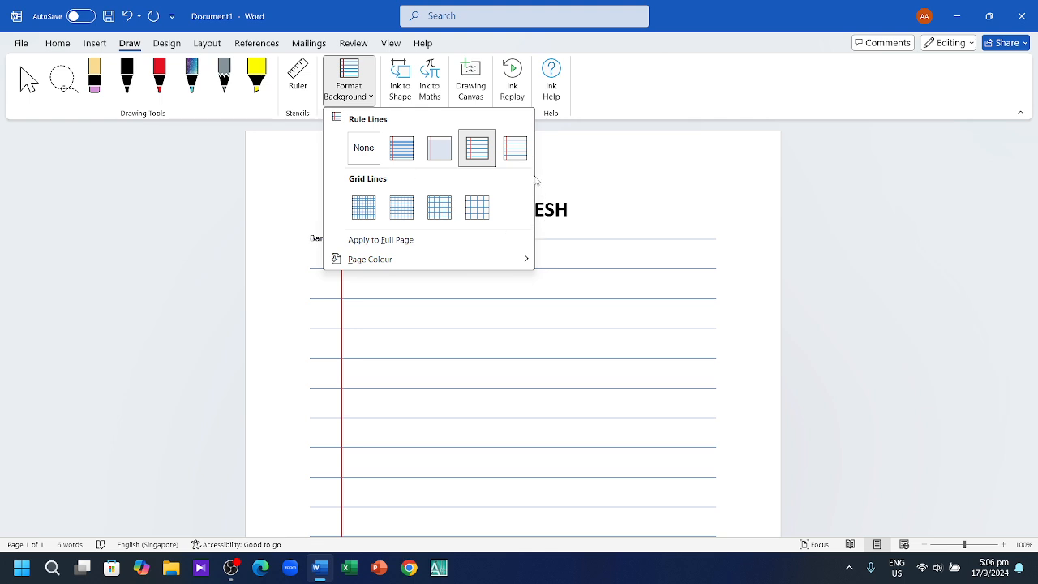
left_click(518, 150)
left_click(349, 87)
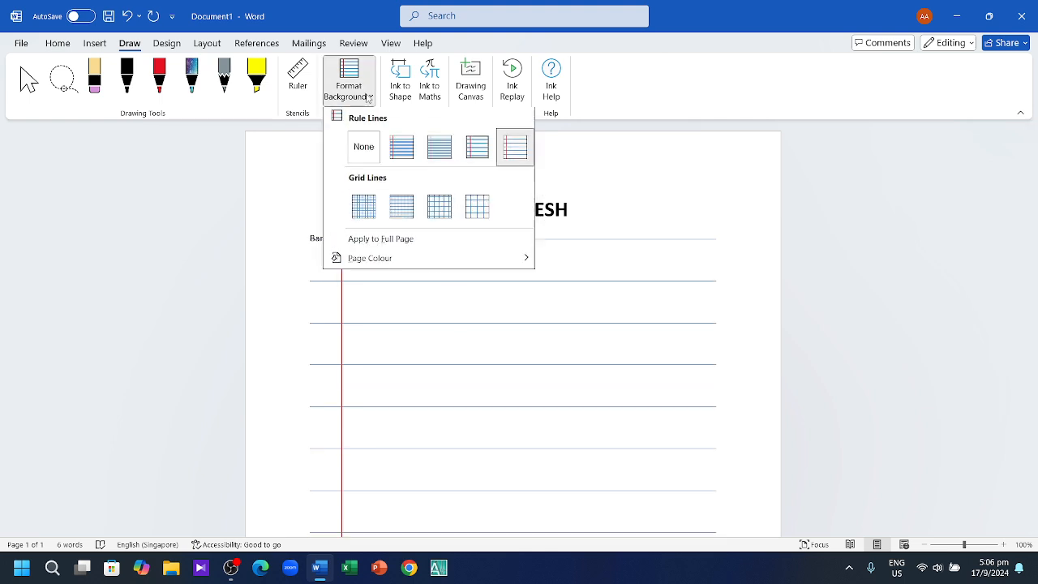
left_click(450, 205)
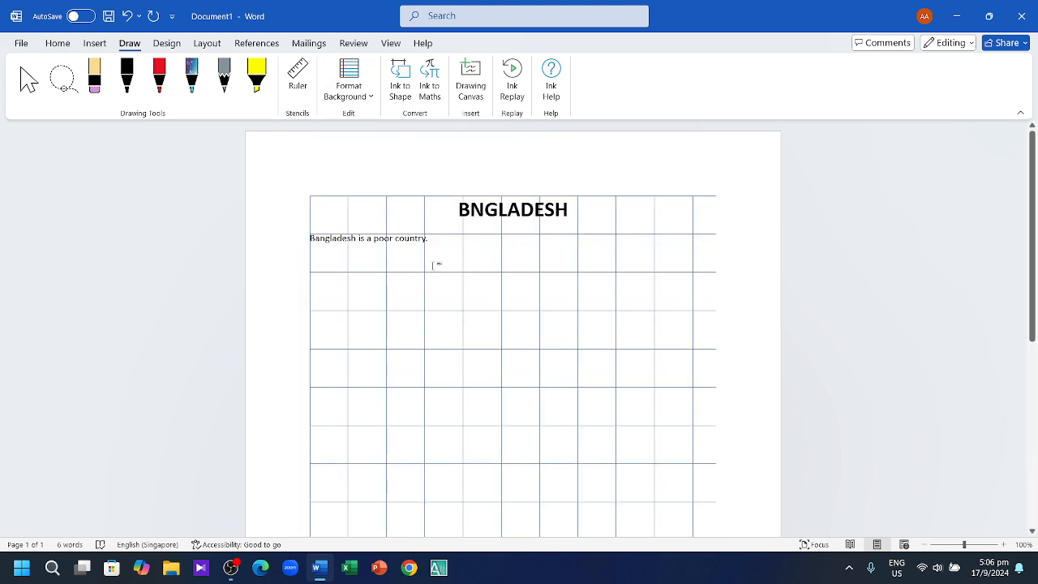
left_click(363, 96)
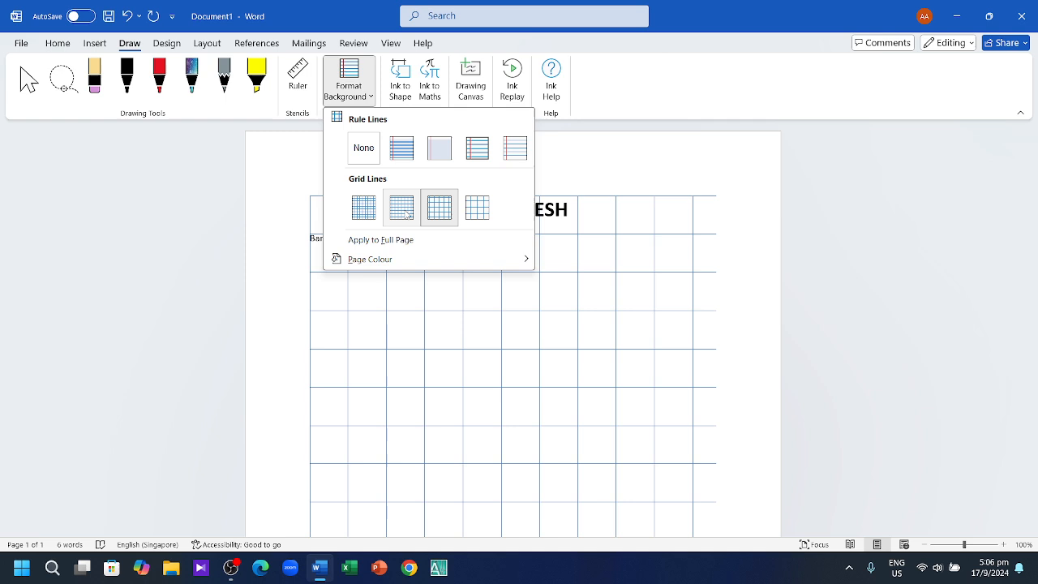
left_click(363, 148)
left_click(366, 95)
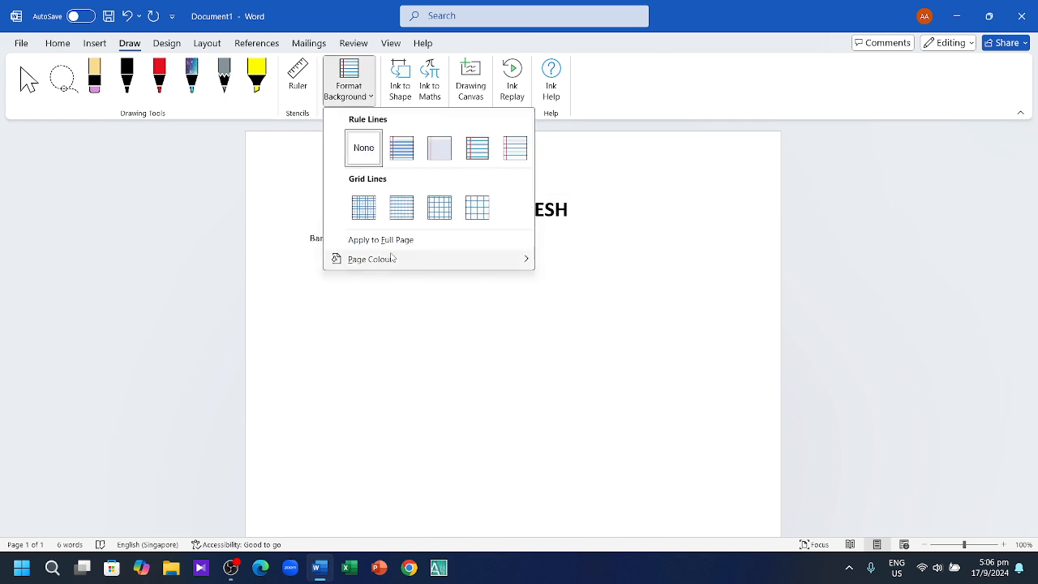
mouse_move(392, 259)
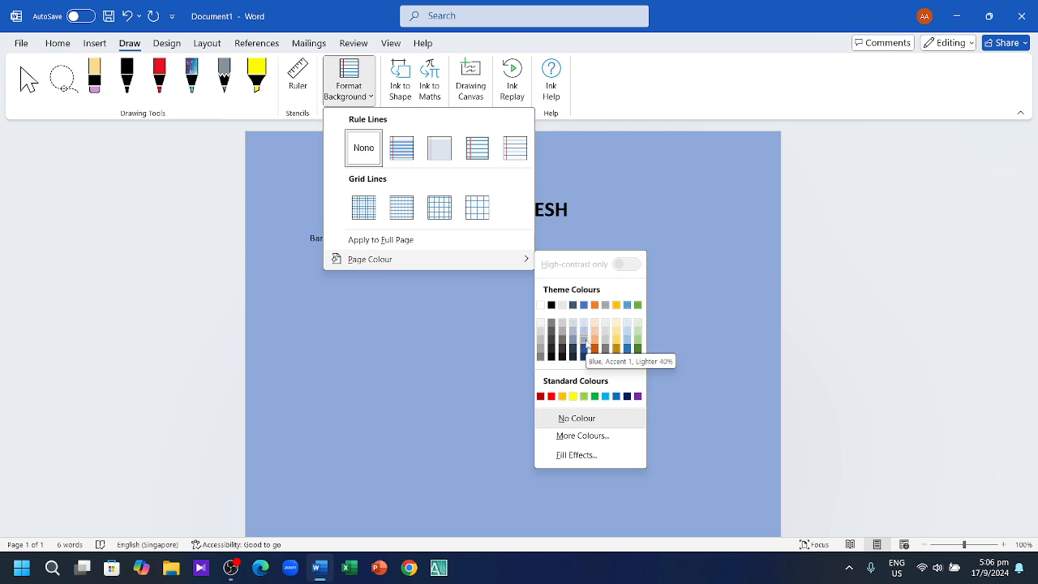
left_click(586, 344)
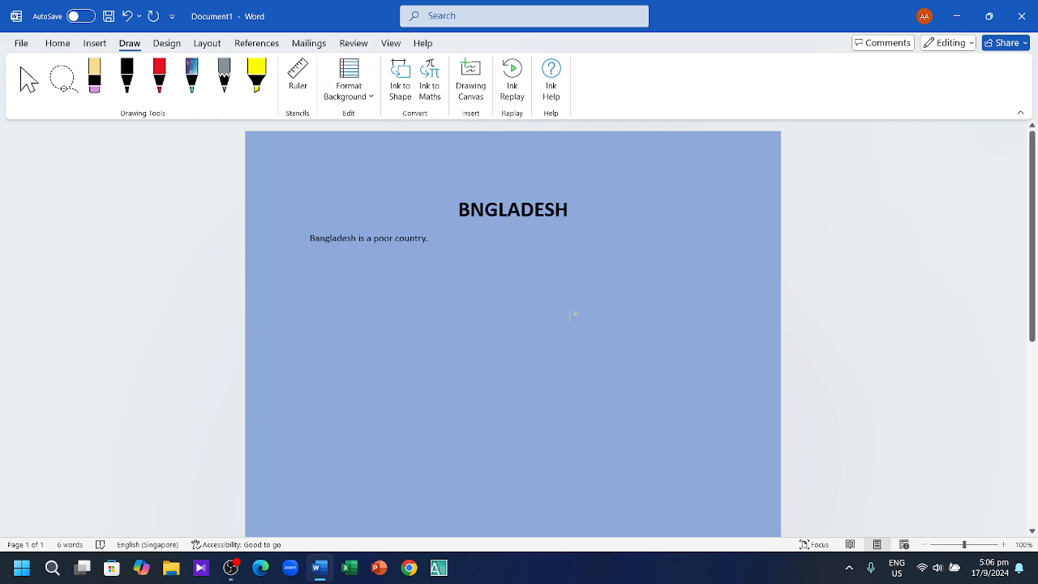
scroll(392, 296, "down", 3)
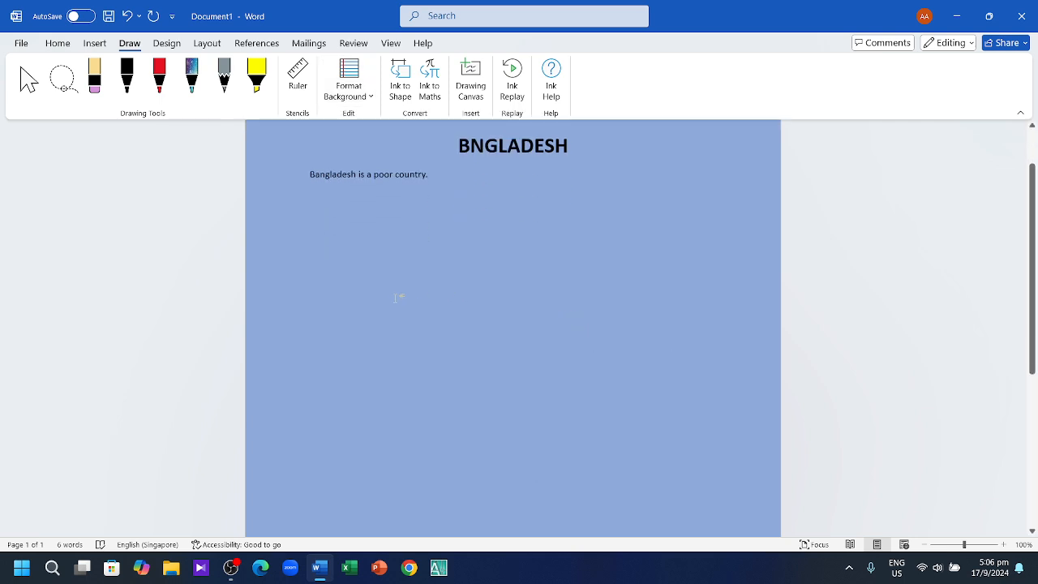
scroll(406, 304, "up", 3)
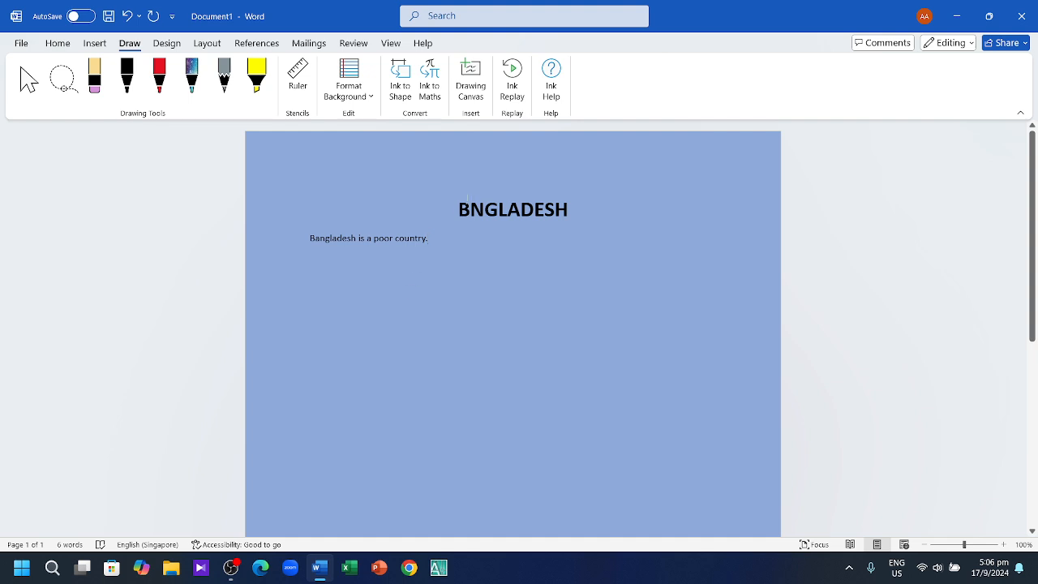
Step: Highlight the BNGLADESH heading in Bright Green, leaving the sentence below unhighlighted
left_click_drag(452, 208, 857, 203)
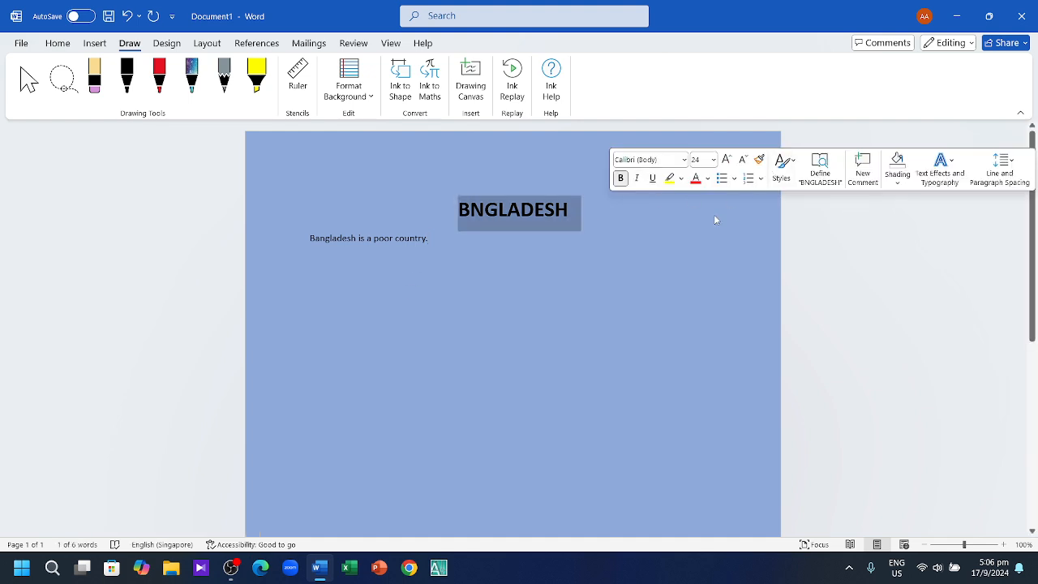
left_click(682, 179)
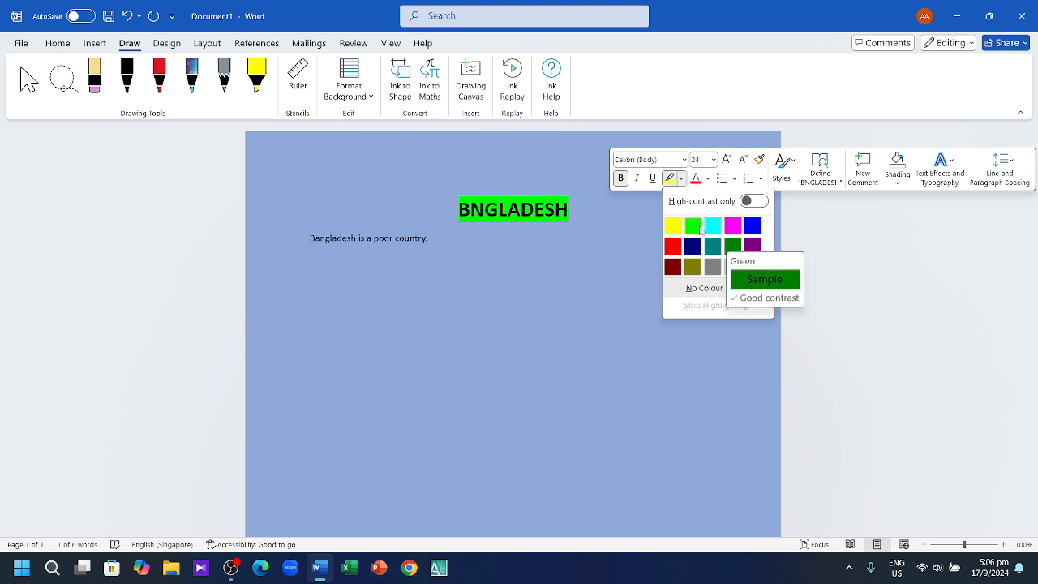
left_click(692, 225)
left_click(377, 255)
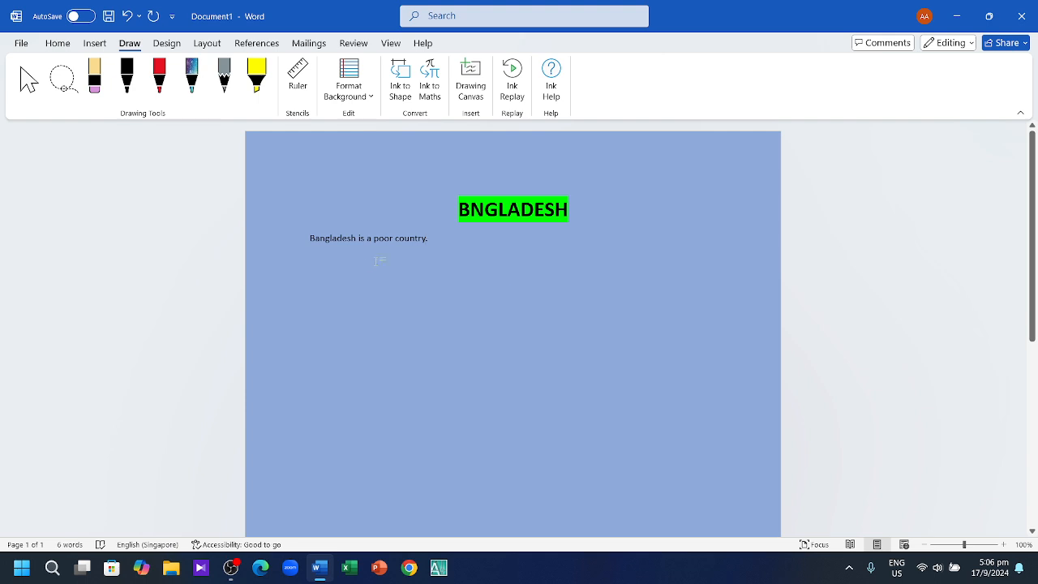
scroll(419, 262, "down", 2)
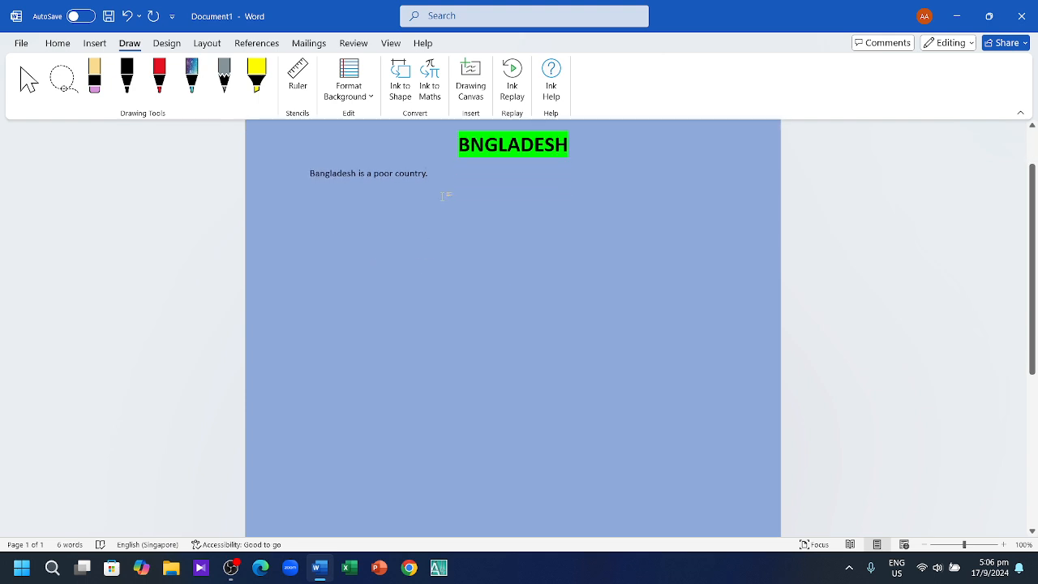
type("jsbxduwhdwihwsdx")
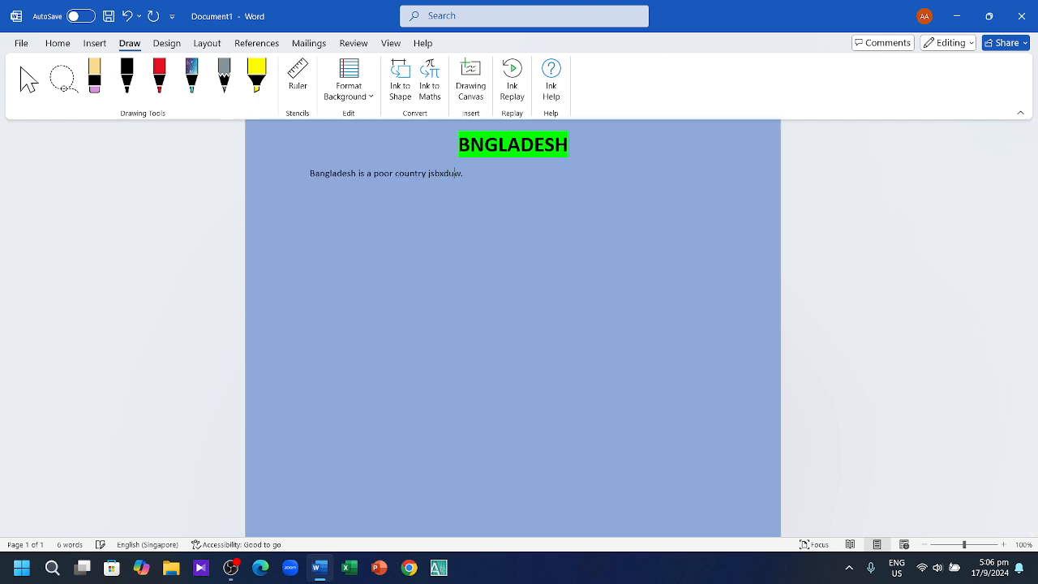
key("BackSpace")
key("BackSpace")
key("BackSpace")
key("BackSpace")
key("BackSpace")
key("BackSpace")
key("BackSpace")
key("BackSpace")
key("BackSpace")
key("BackSpace")
key("BackSpace")
left_click(409, 567)
Step: Search Google for Bangladesh and open its Wikipedia article
left_click(454, 328)
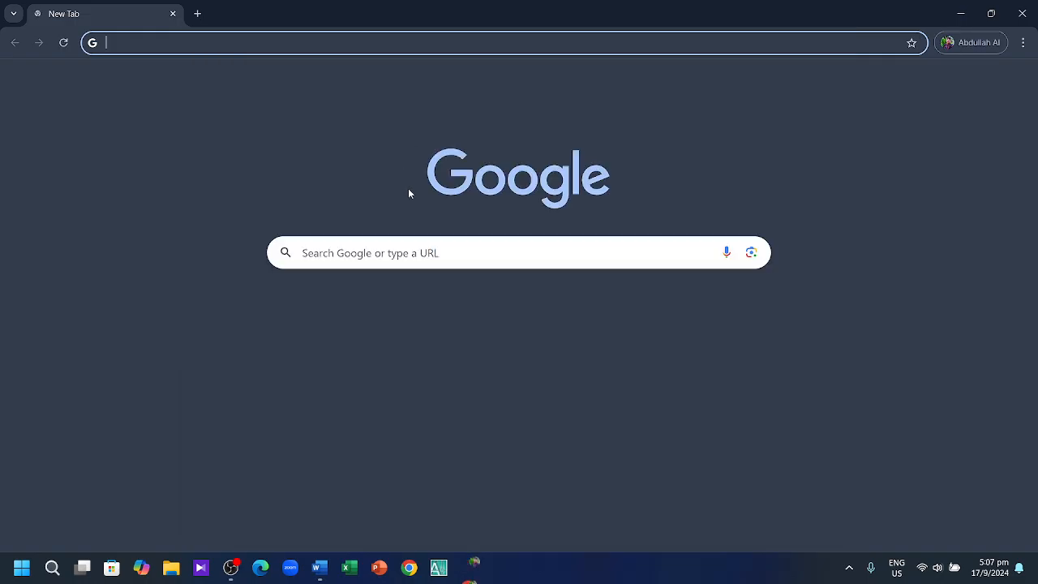
left_click(429, 260)
type("-")
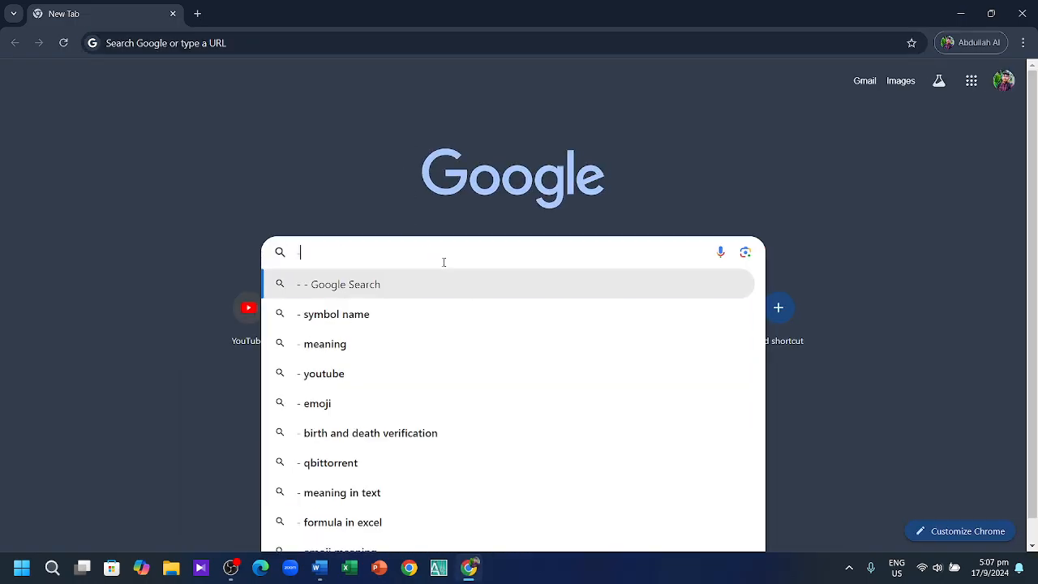
key("Escape")
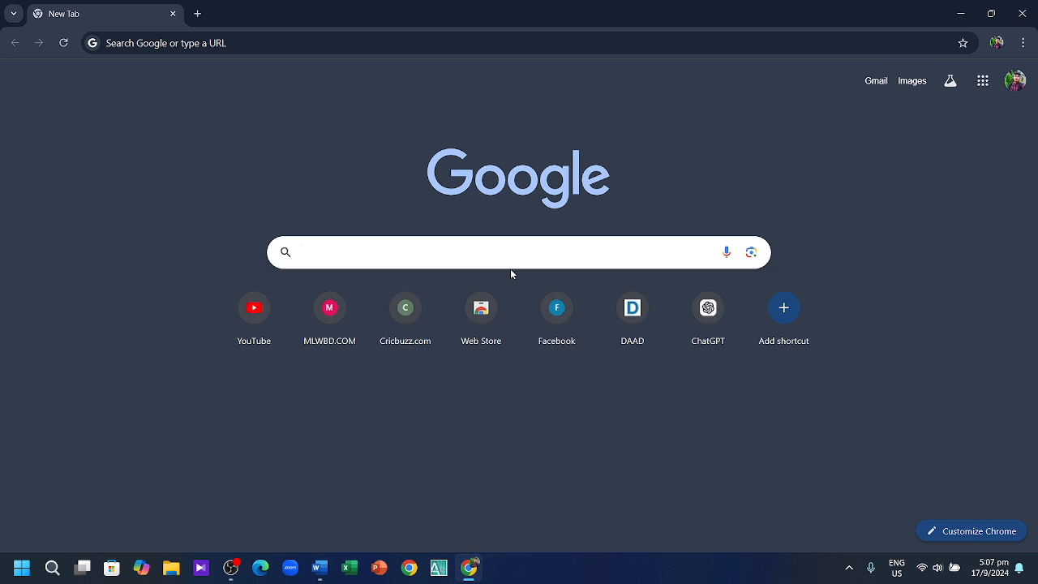
type("Bangladesh")
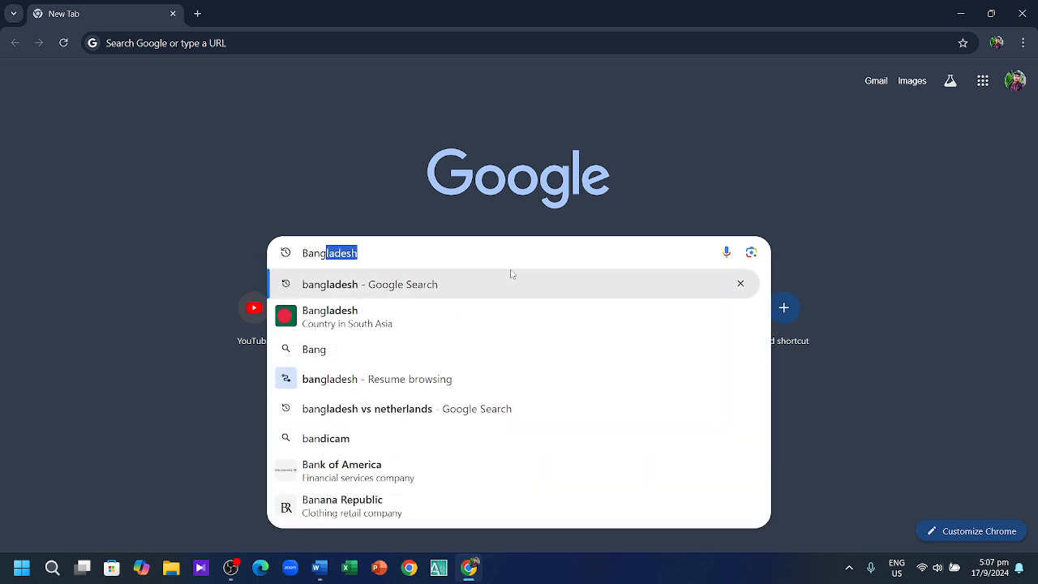
left_click(494, 320)
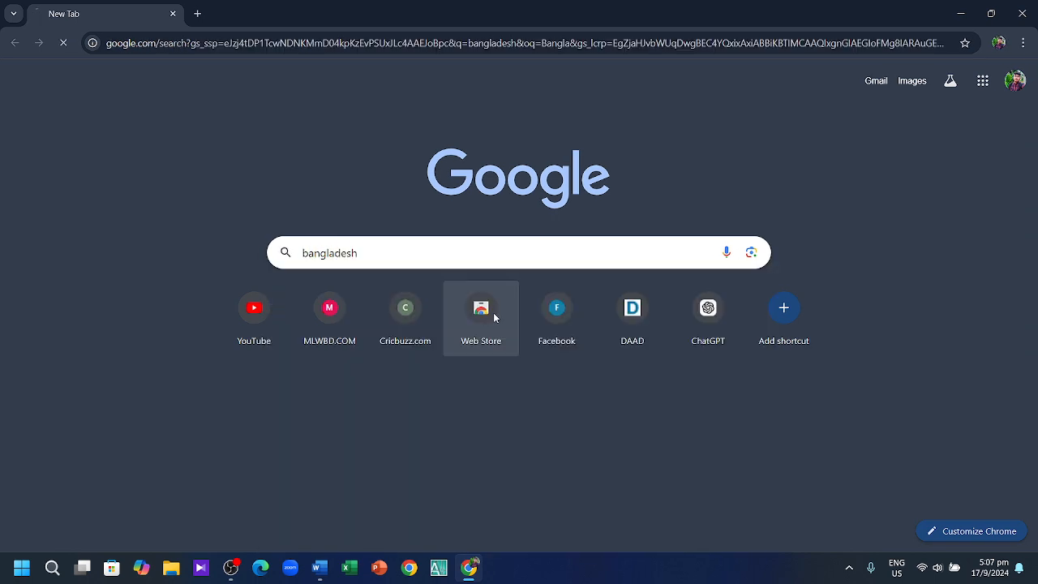
scroll(493, 349, "down", 3)
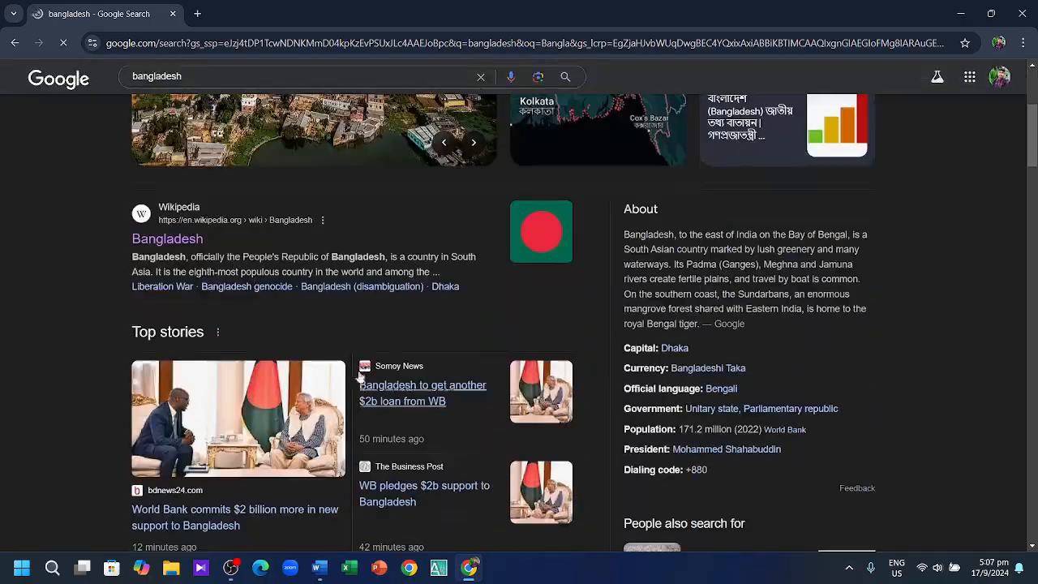
left_click(187, 240)
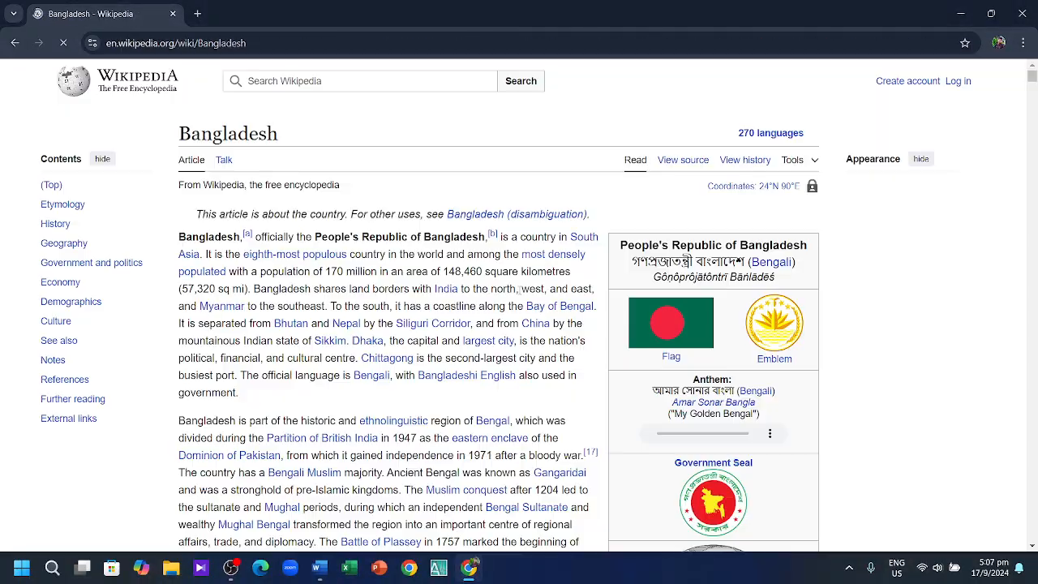
Step: Select the article text from History through Geography for copying
scroll(517, 288, "down", 7)
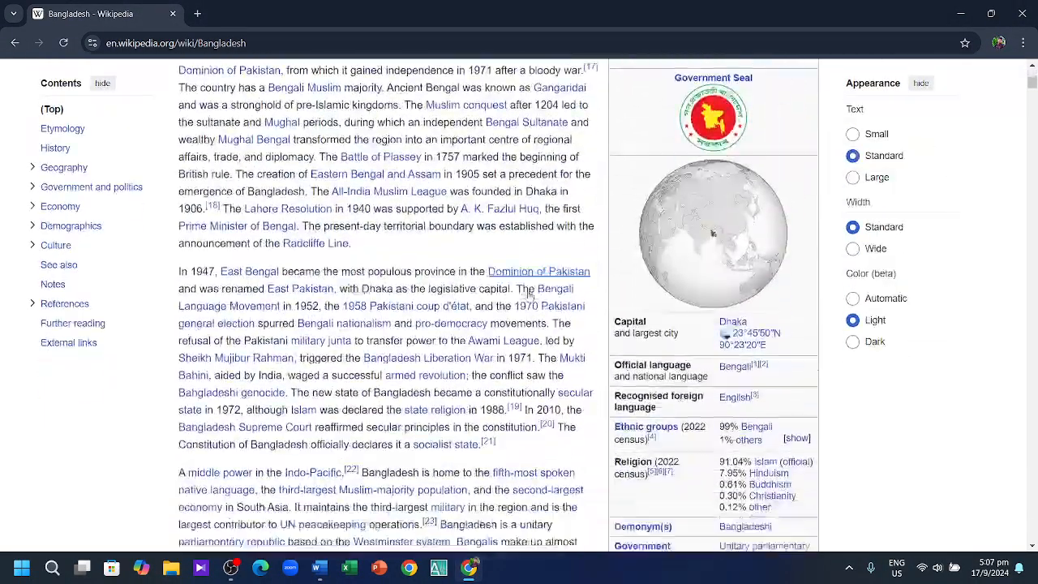
scroll(532, 299, "down", 9)
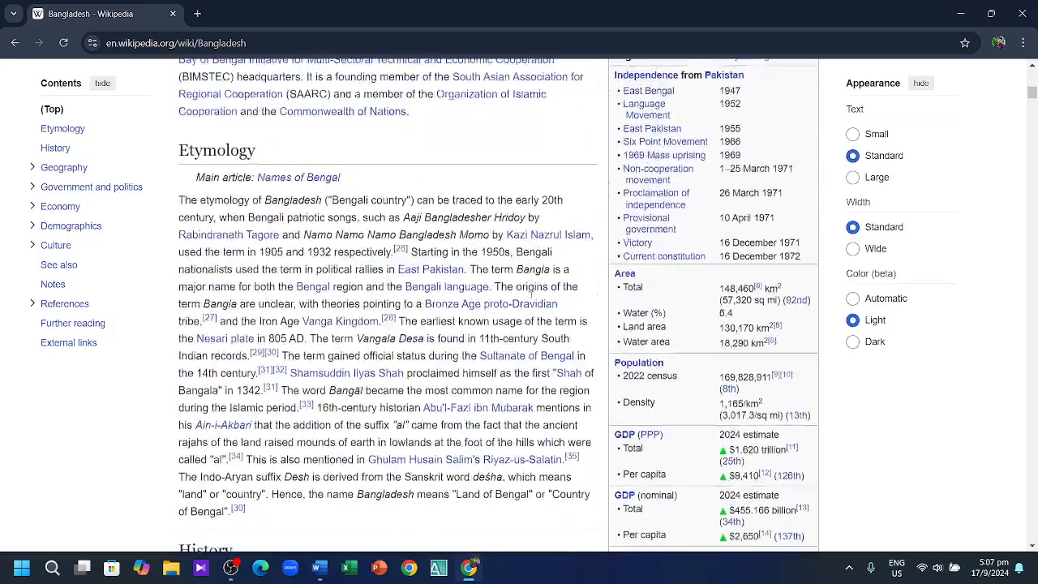
scroll(533, 298, "down", 1)
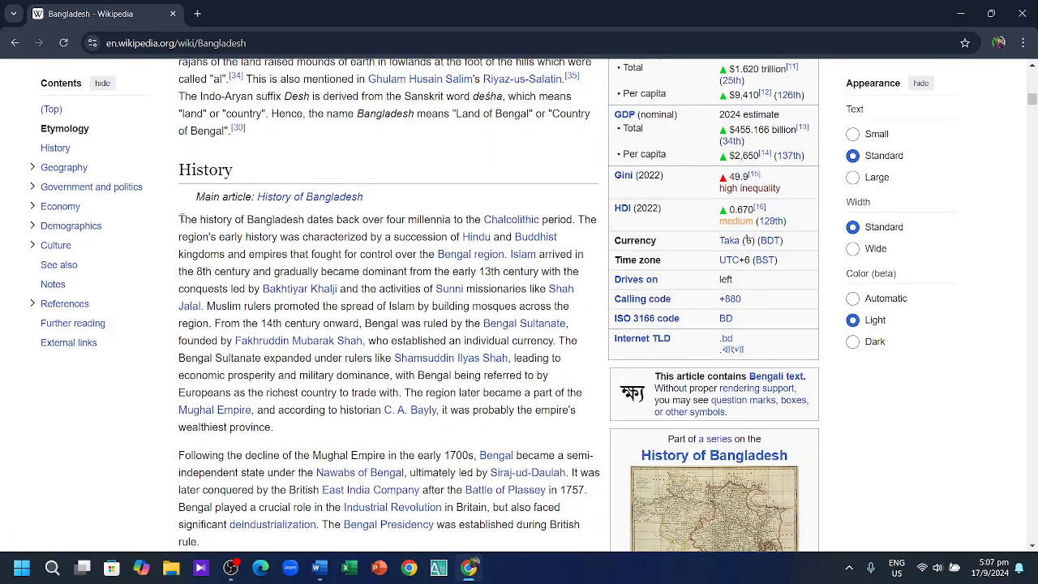
left_click_drag(181, 219, 467, 407)
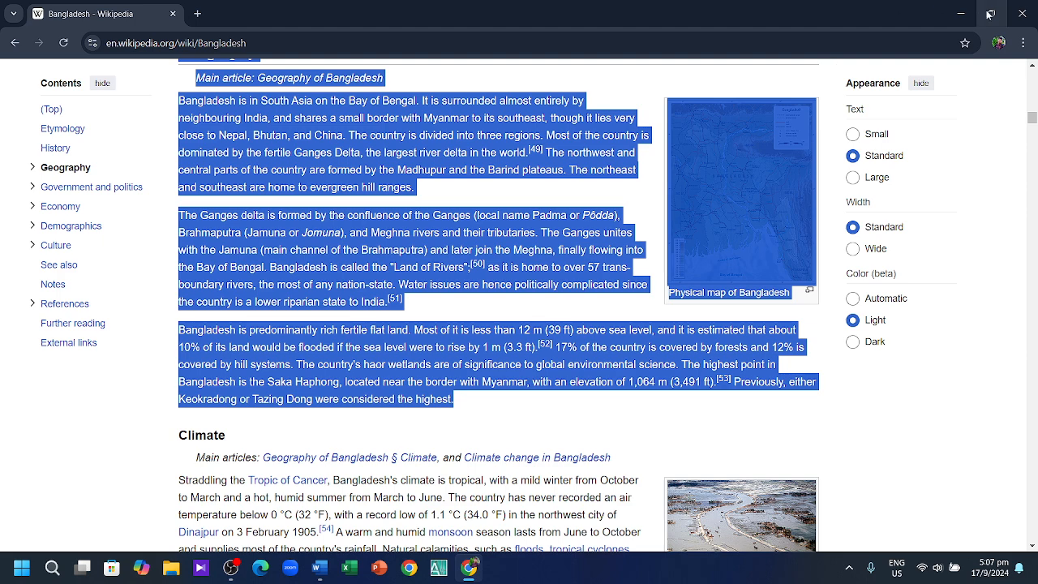
left_click(960, 14)
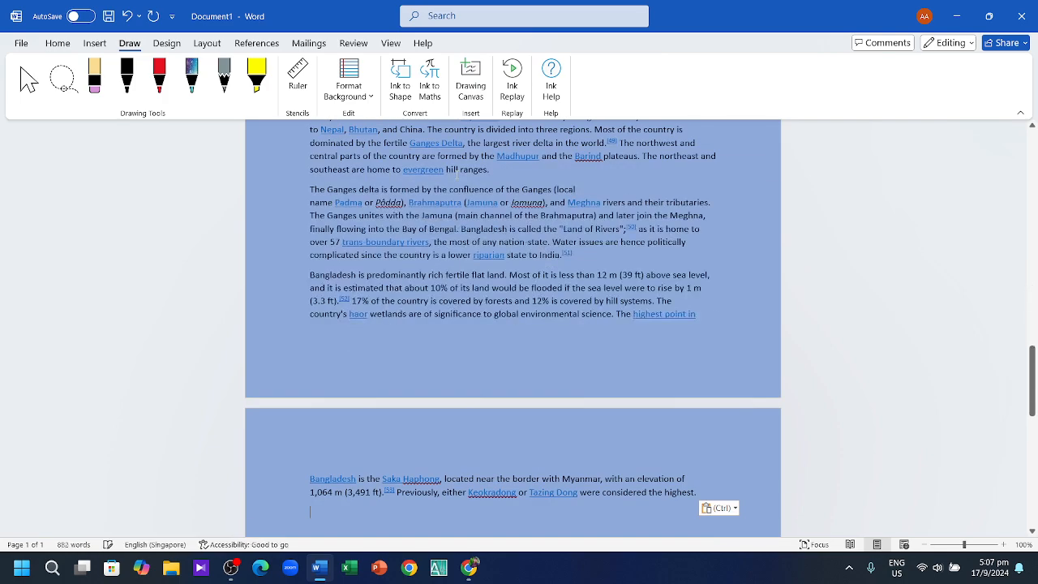
Step: Scroll through the pasted Bangladesh history paragraphs and the portrait below them
scroll(463, 242, "up", 15)
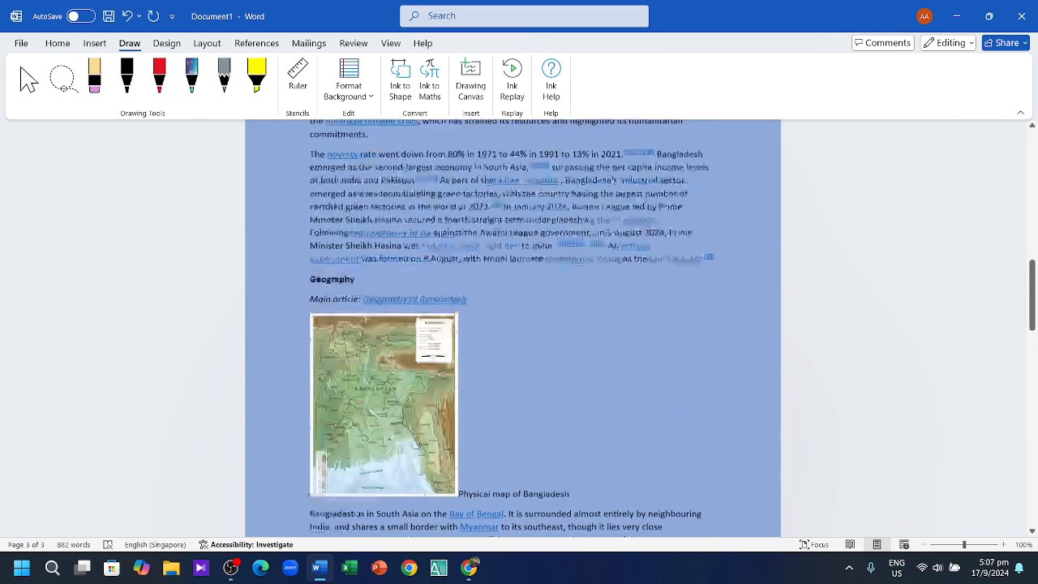
scroll(445, 231, "up", 6)
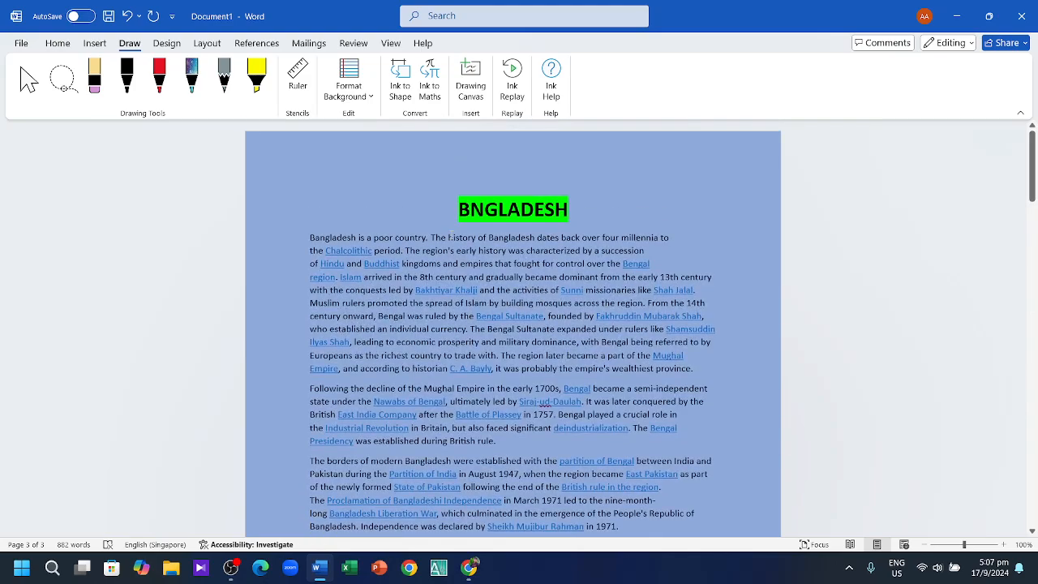
scroll(526, 223, "down", 9)
scroll(525, 223, "down", 15)
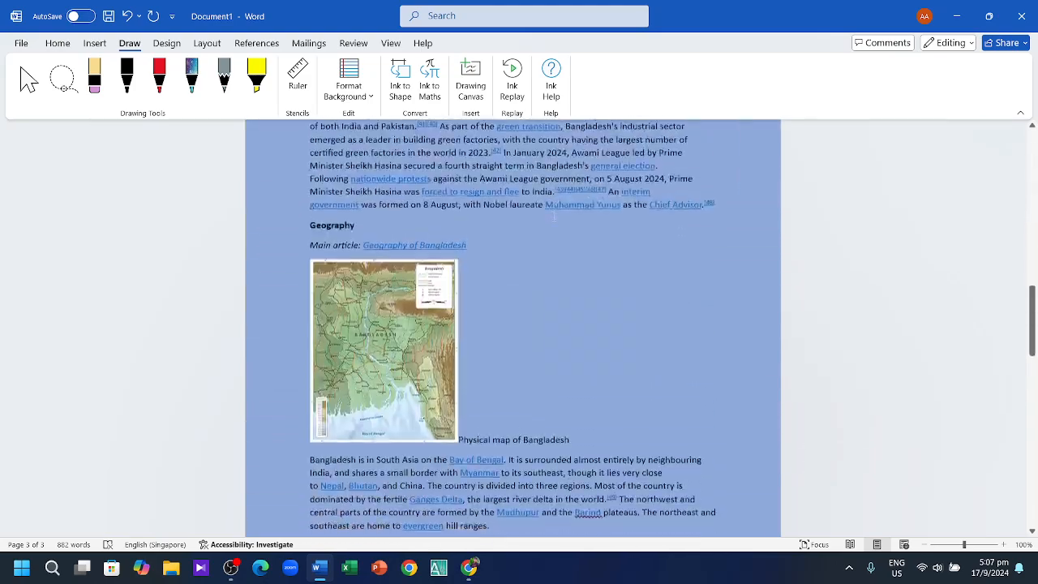
scroll(525, 222, "down", 2)
scroll(525, 223, "up", 10)
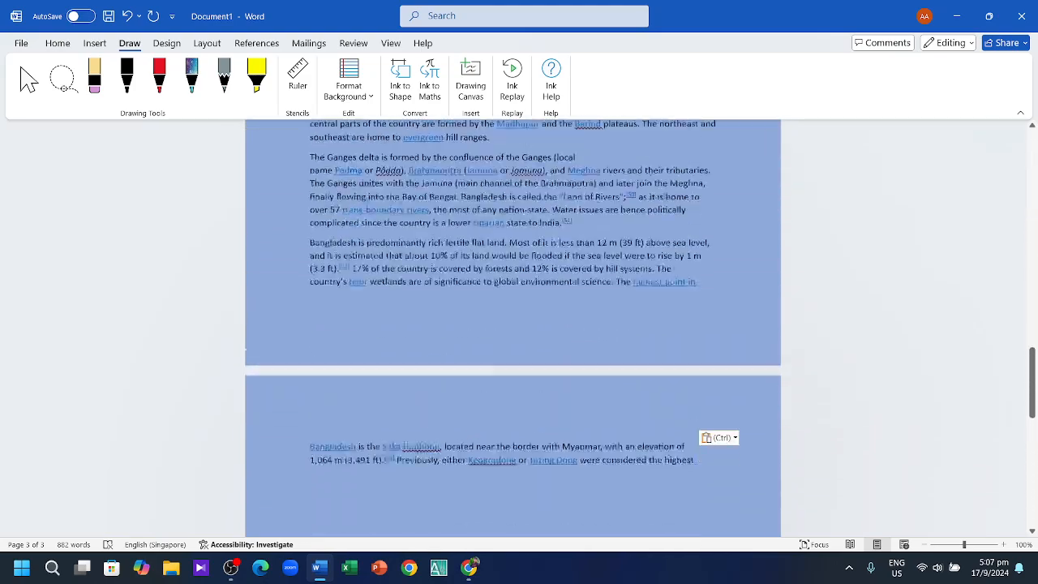
scroll(525, 223, "up", 8)
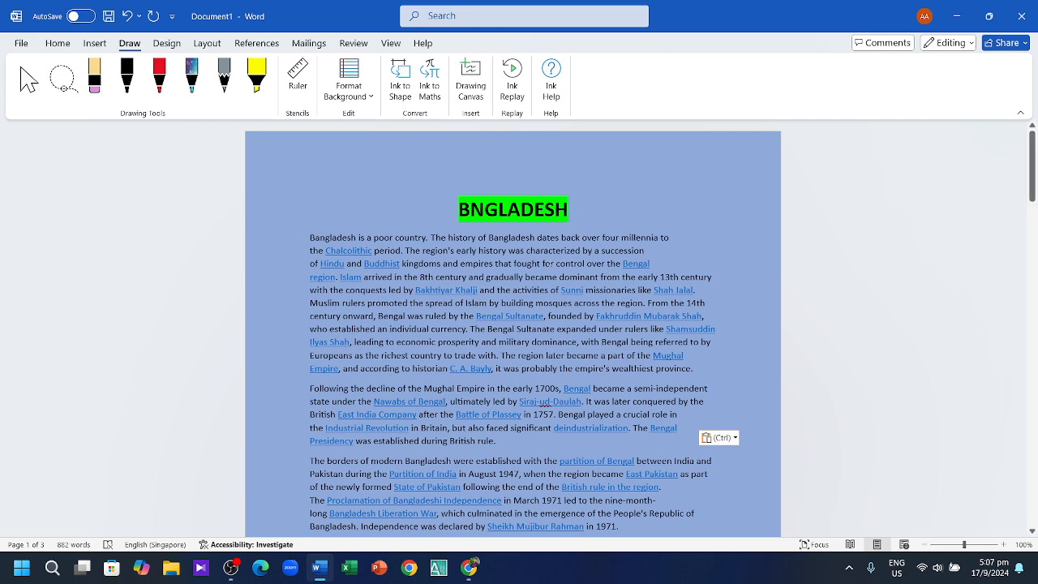
scroll(357, 403, "down", 3)
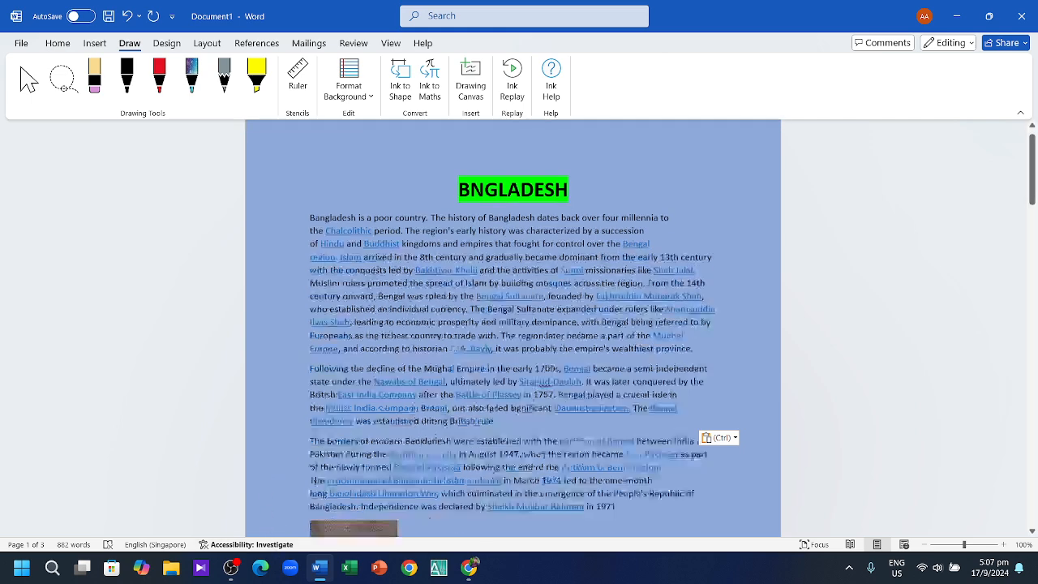
scroll(358, 404, "up", 2)
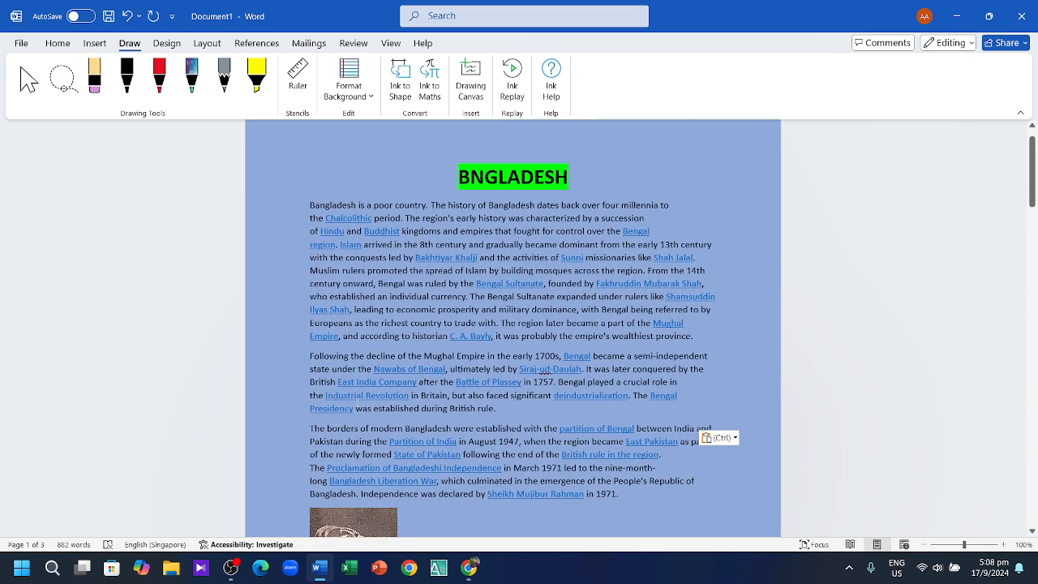
scroll(357, 404, "down", 2)
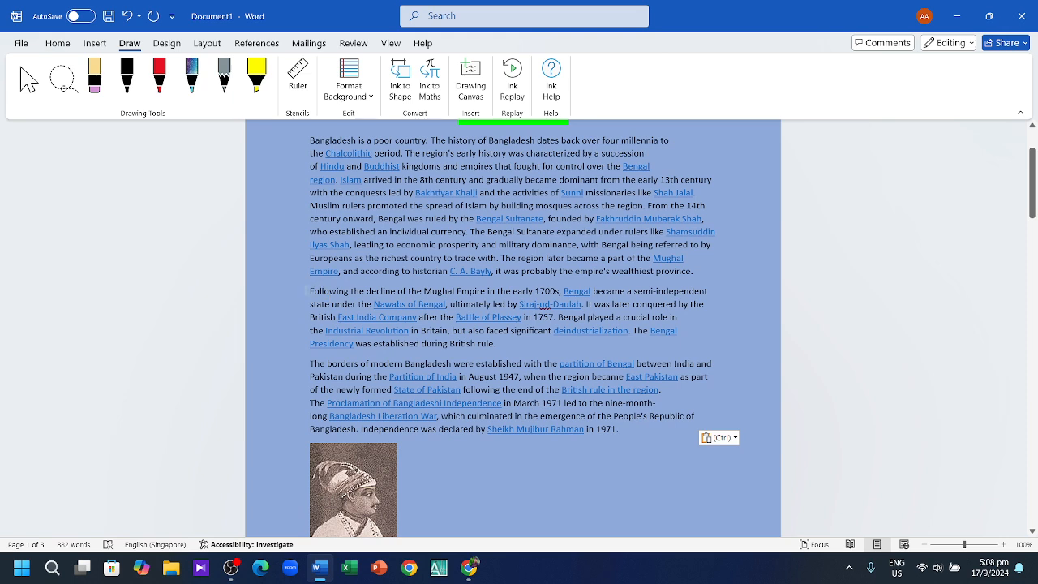
Step: Select the Nawabs of Bengal line and the Bengal Presidency sentence in the history text
left_click_drag(308, 290, 313, 320)
left_click(288, 307)
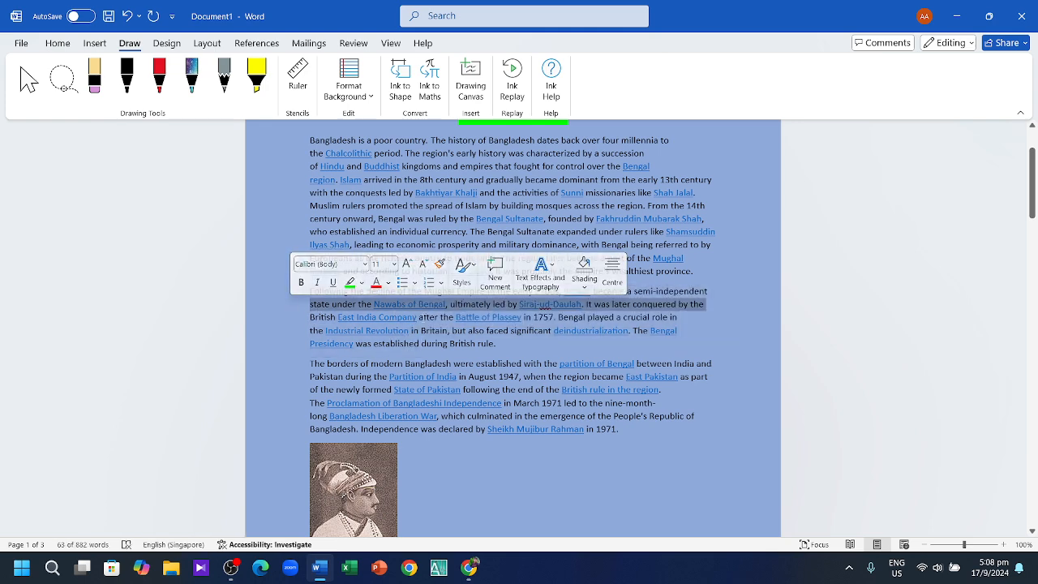
left_click(263, 354)
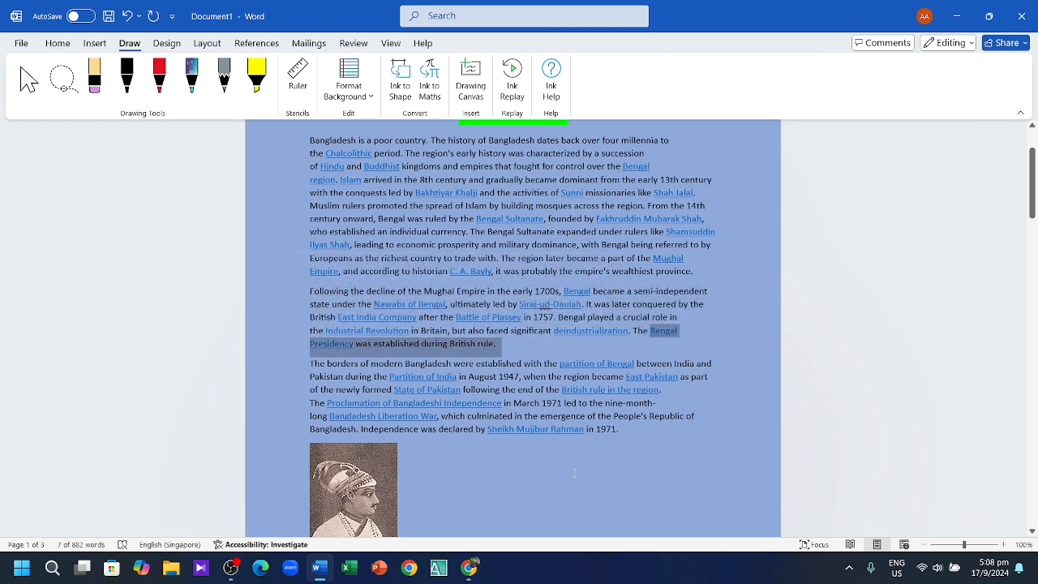
left_click(574, 473)
scroll(574, 473, "down", 2)
scroll(559, 389, "up", 1)
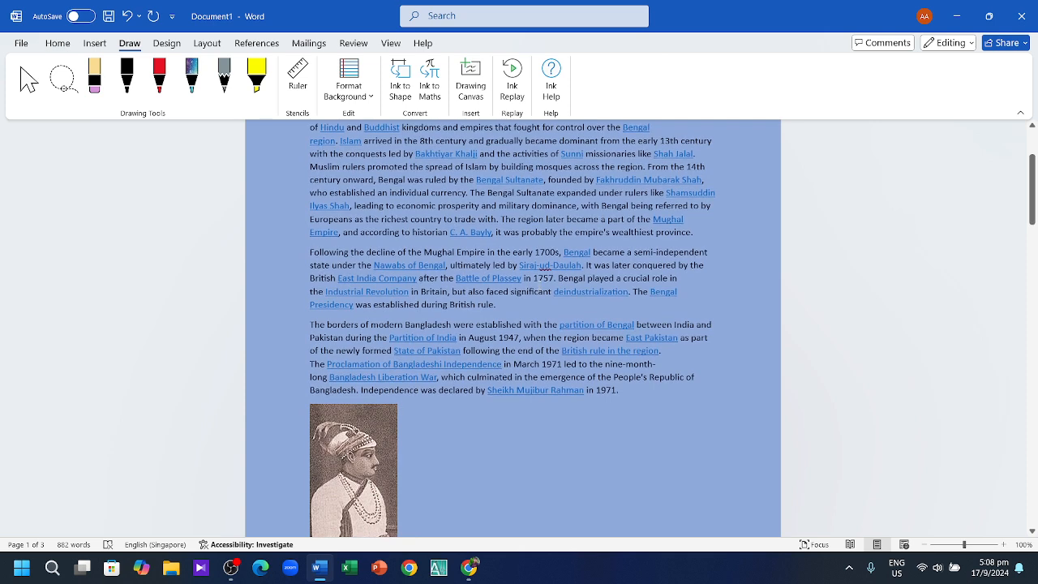
scroll(535, 324, "up", 1)
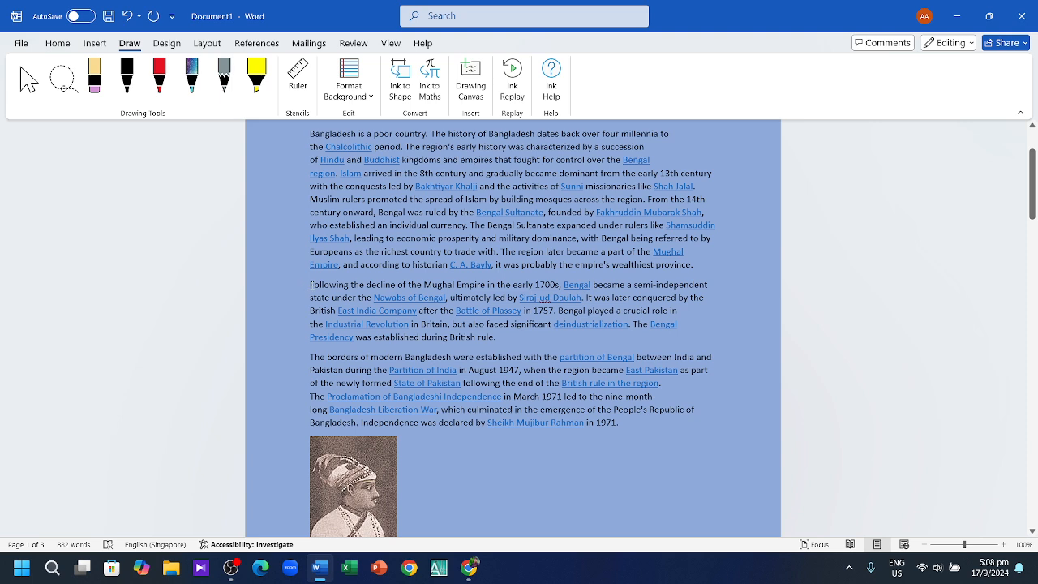
Step: Make yellow the highlight colour, starting on the Mughal-decline paragraph's opening phrase
left_click_drag(310, 284, 559, 286)
left_click(608, 266)
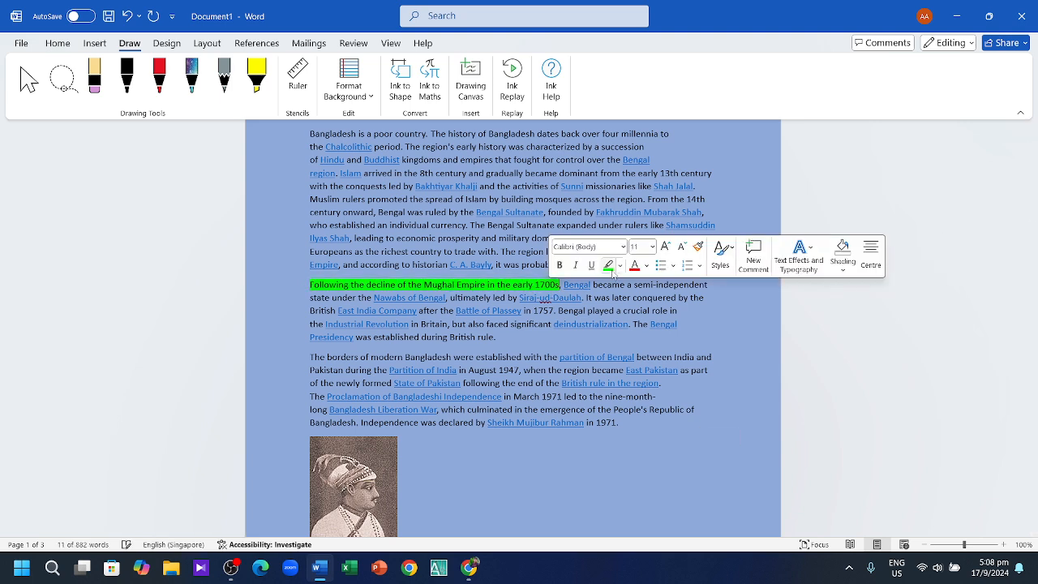
left_click(620, 266)
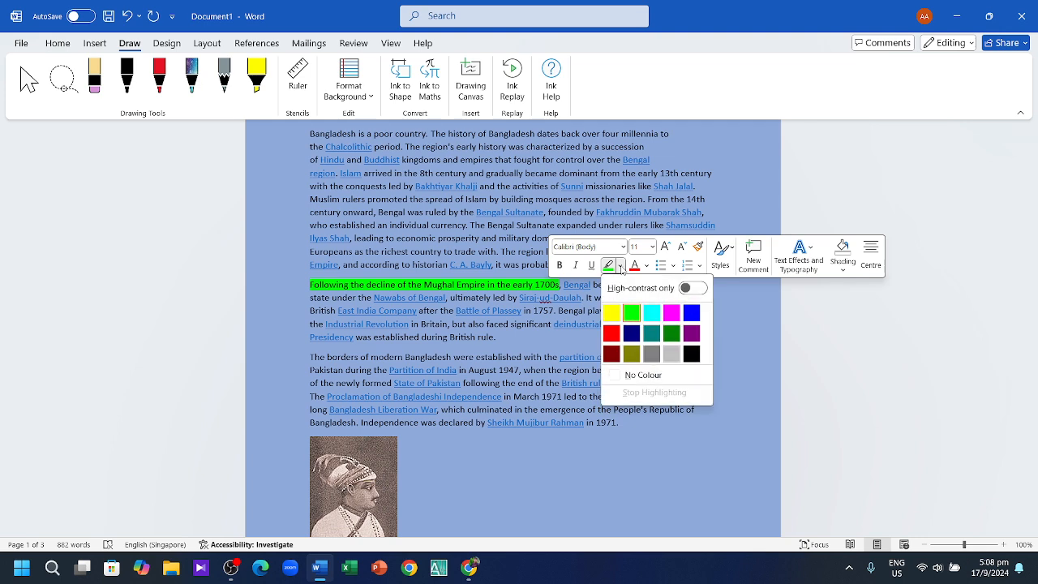
left_click(607, 311)
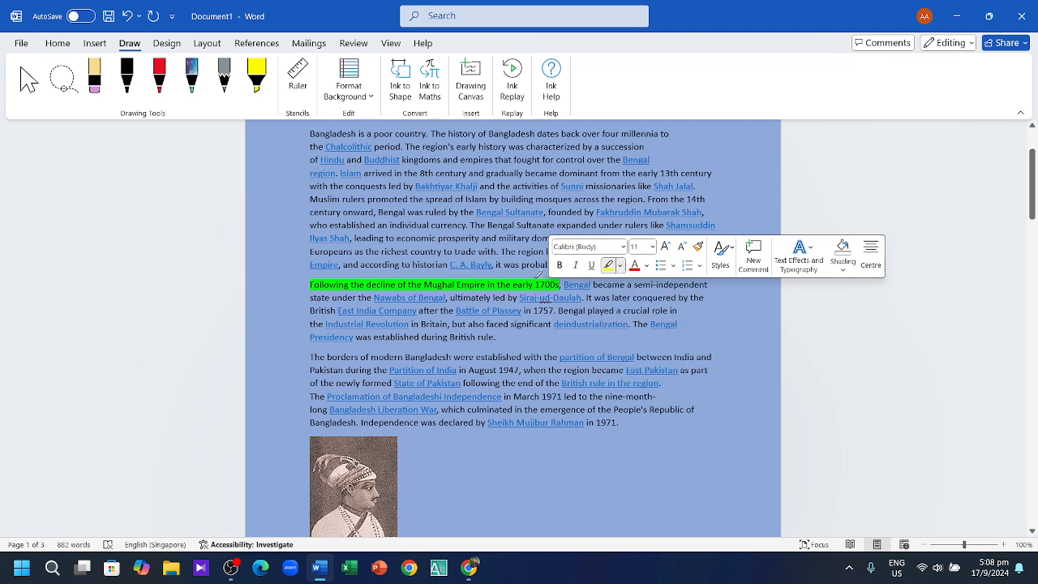
left_click(621, 267)
left_click(609, 315)
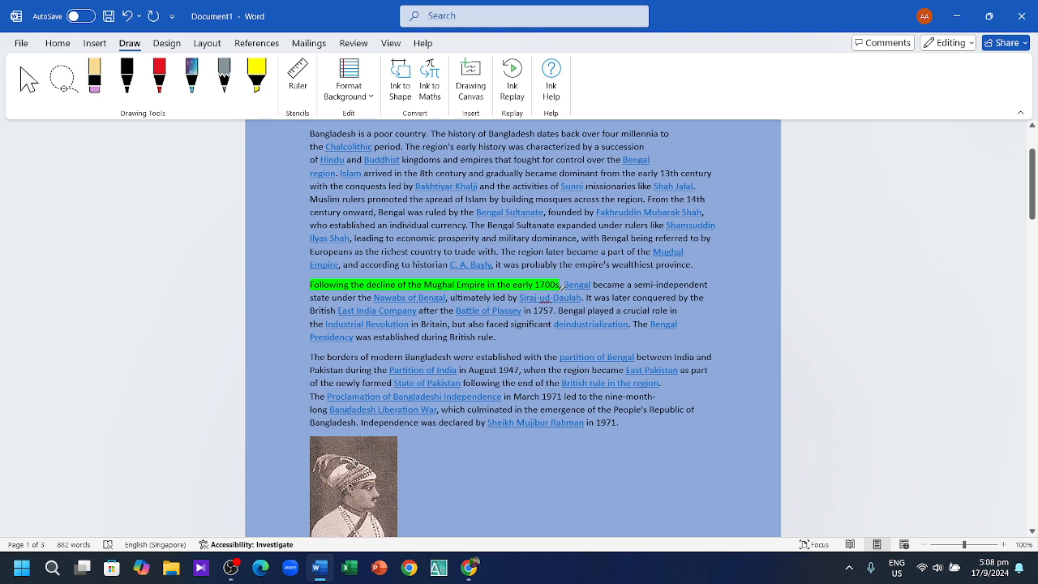
Step: Highlight in yellow the first lines of the Mughal-decline and 'The borders' paragraphs
scroll(562, 286, "down", 2)
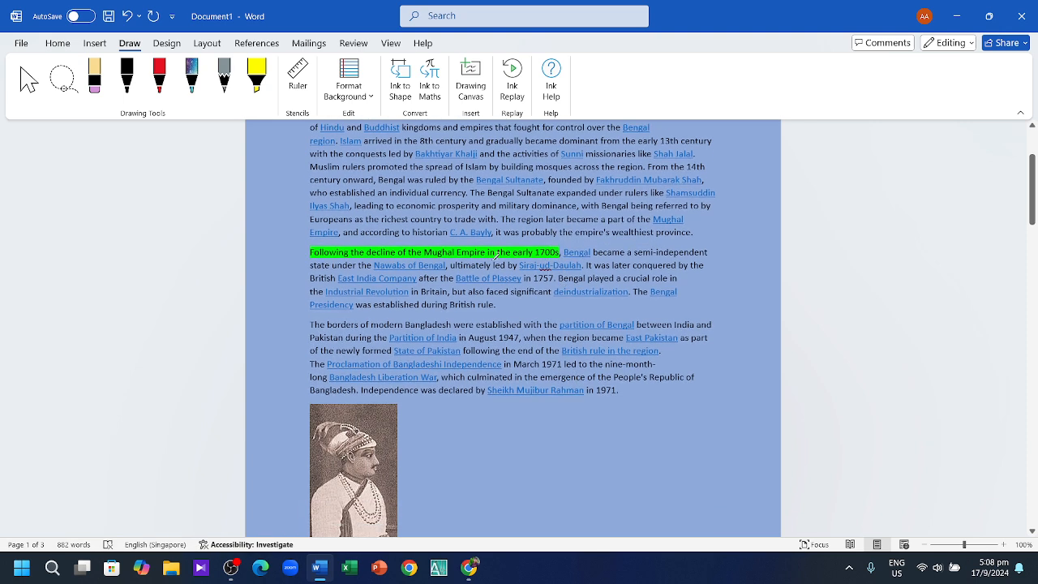
mouse_move(298, 253)
left_mouse_down()
mouse_move(708, 253)
mouse_move(507, 264)
mouse_move(551, 257)
left_mouse_up()
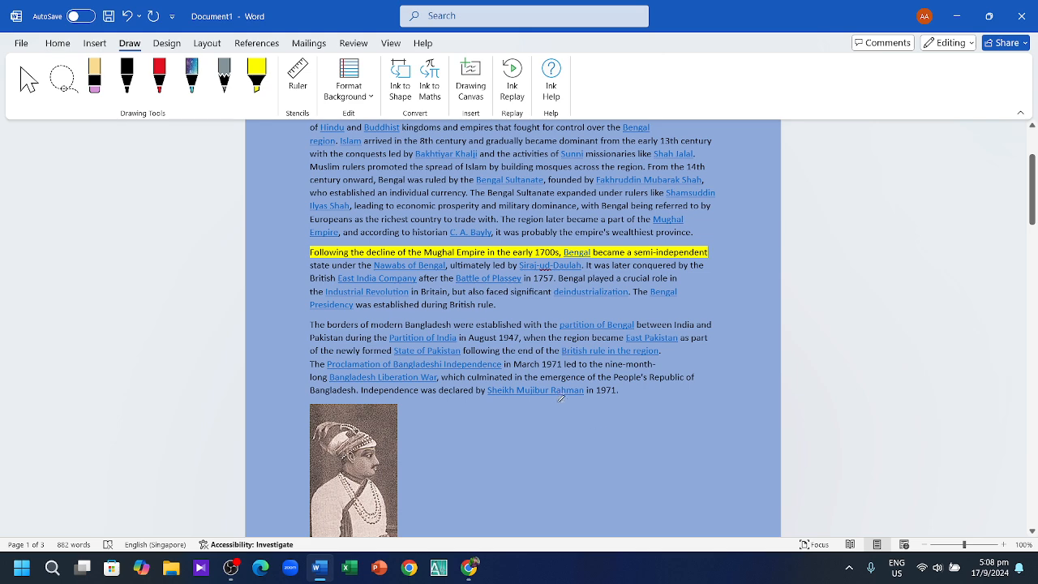
scroll(517, 441, "down", 2)
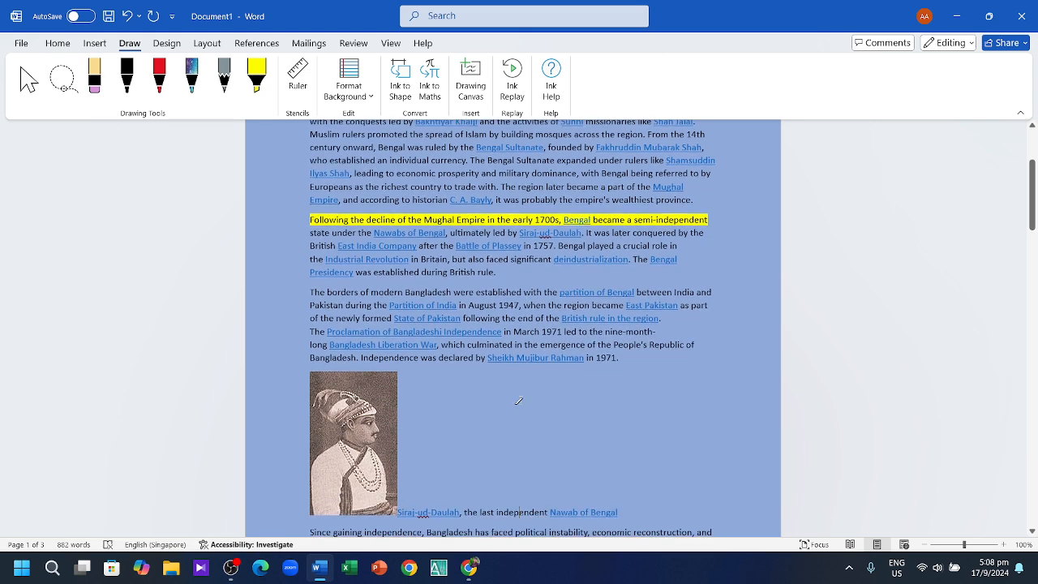
scroll(519, 401, "down", 2)
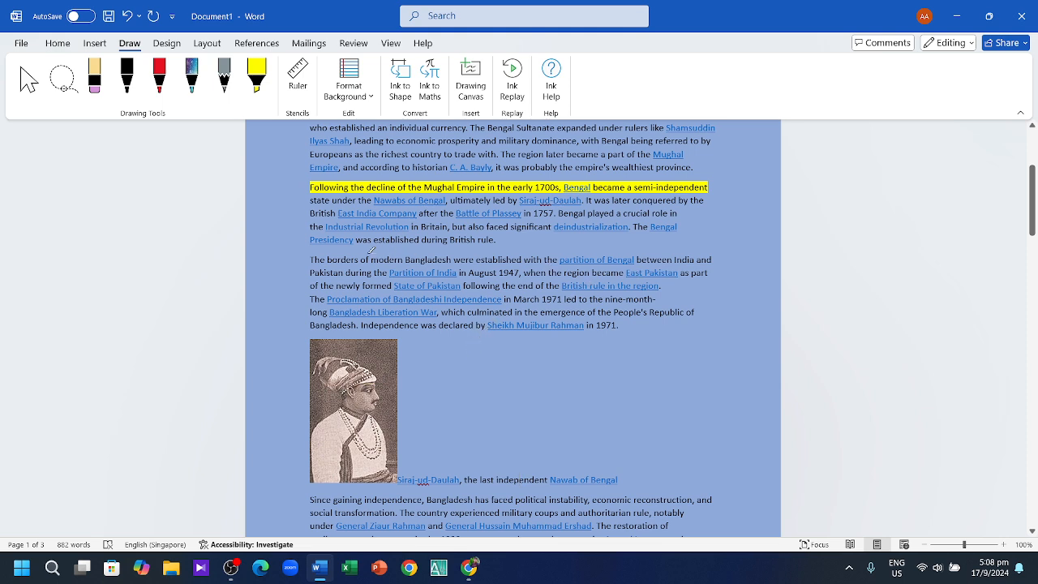
left_click_drag(312, 256, 710, 260)
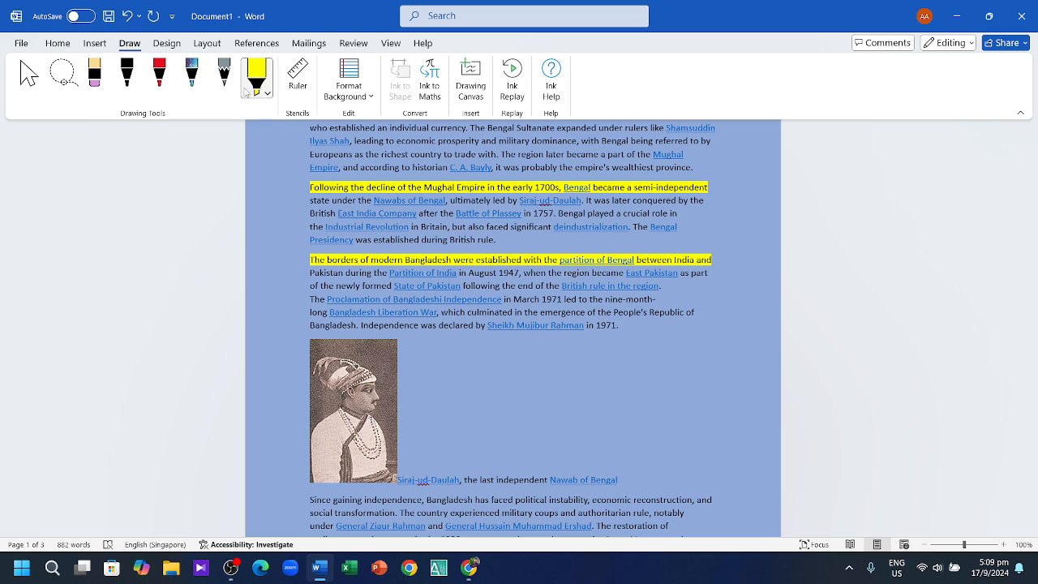
Step: Try the galaxy pen, then leave the highlighter for the Select tool
left_click(191, 82)
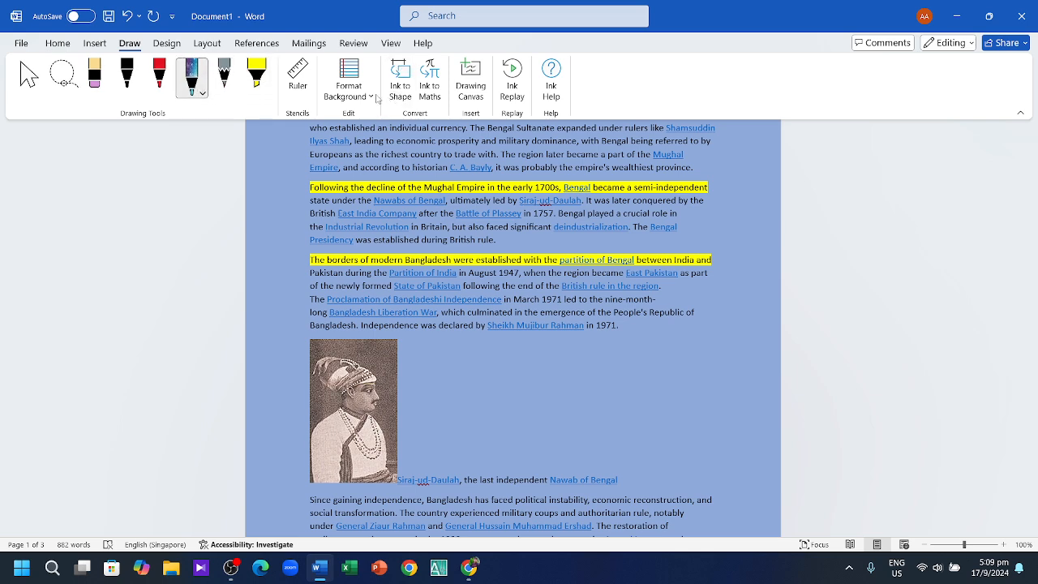
left_click(256, 74)
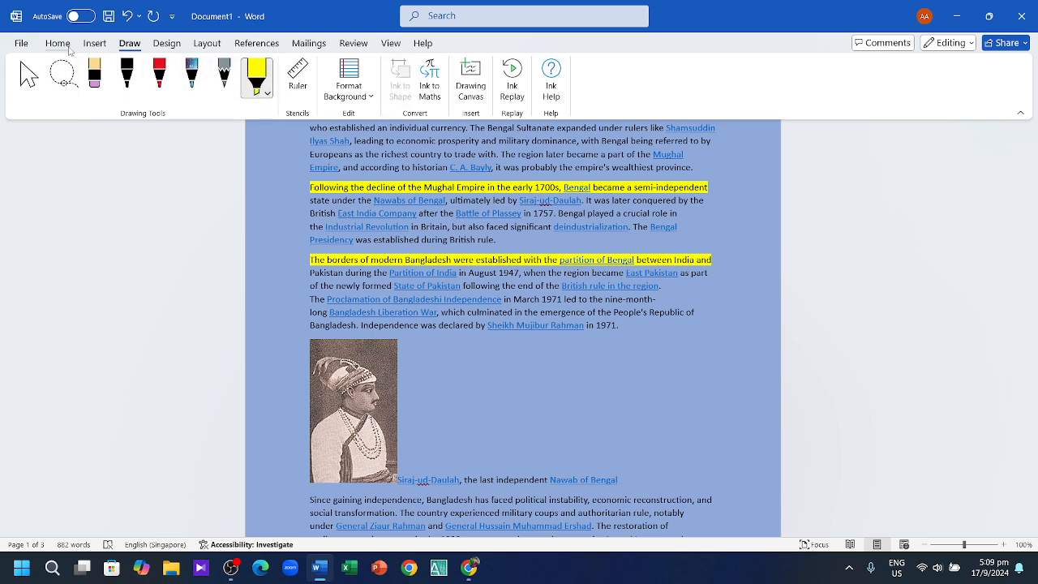
left_click(58, 43)
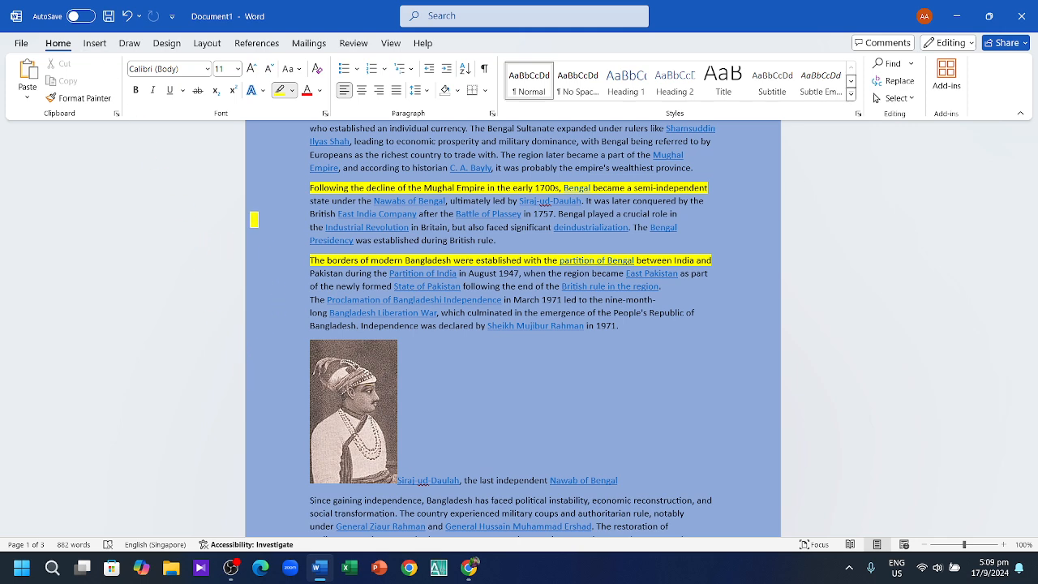
left_click(129, 43)
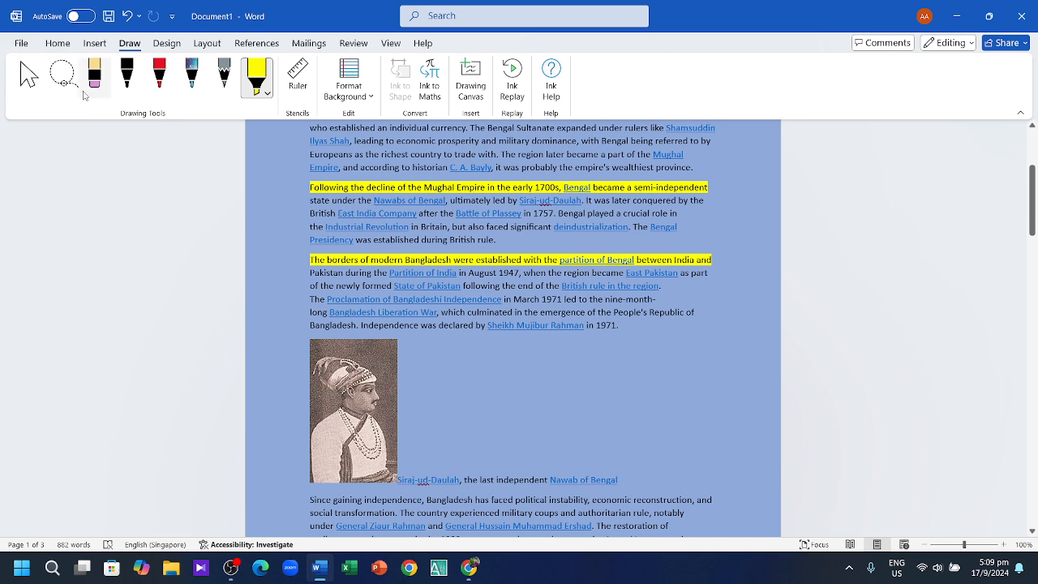
left_click(87, 91)
left_click(65, 79)
left_click(33, 77)
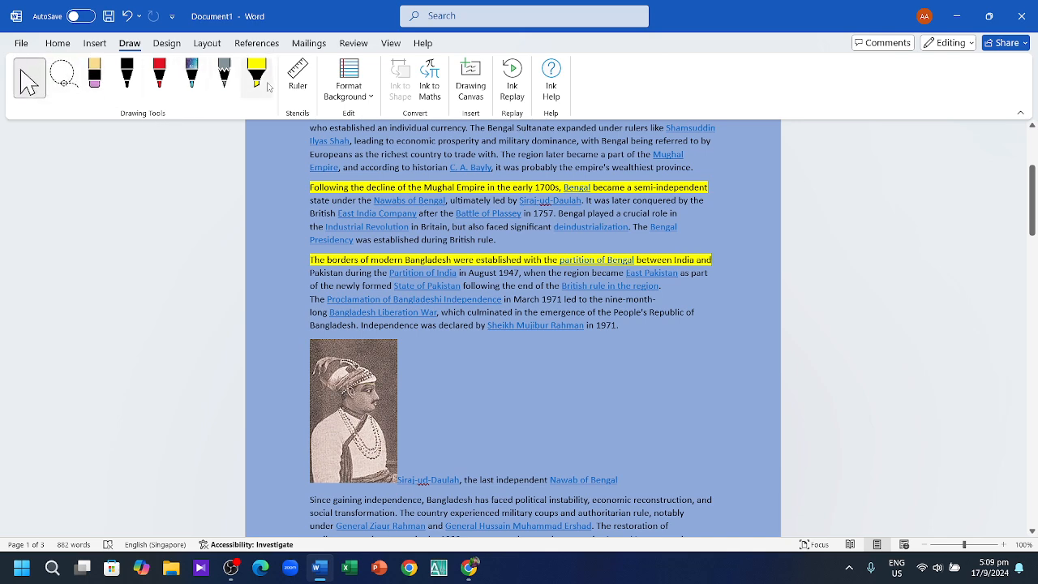
Step: Place and reposition the drawing ruler, then remove it and return to Home
left_click(297, 77)
left_click_drag(257, 339, 388, 474)
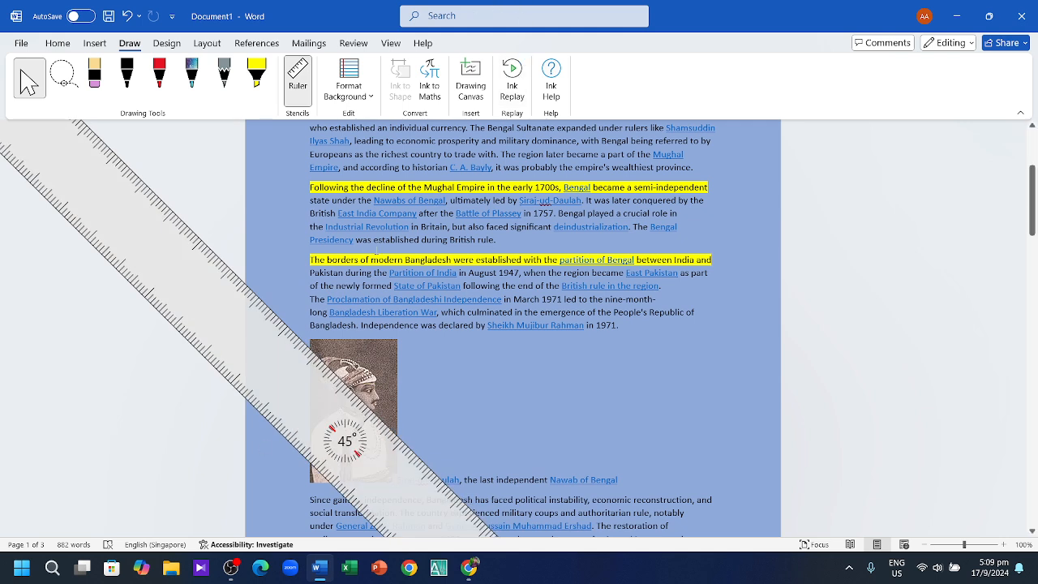
left_click(298, 77)
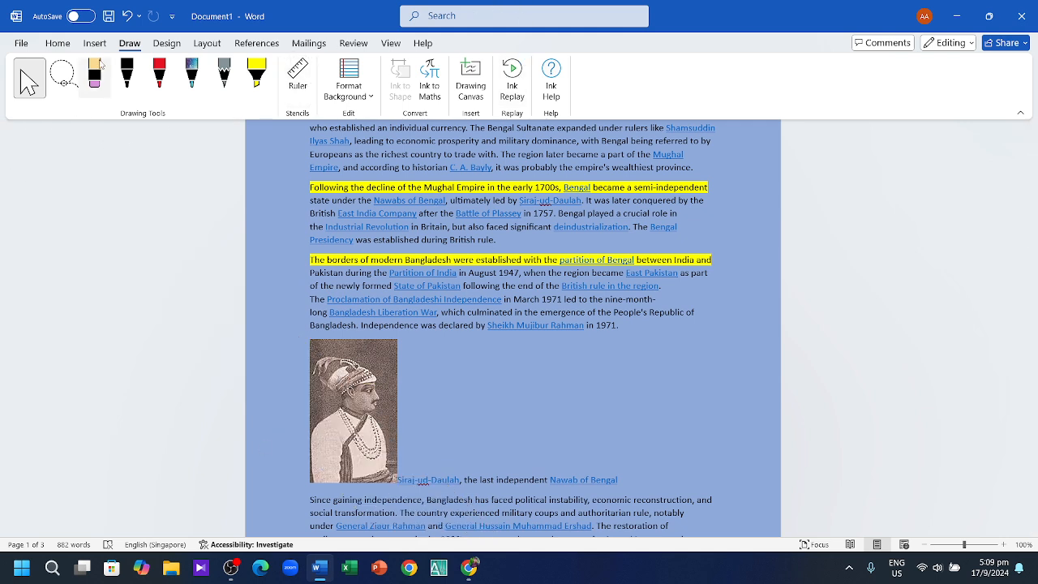
left_click(95, 43)
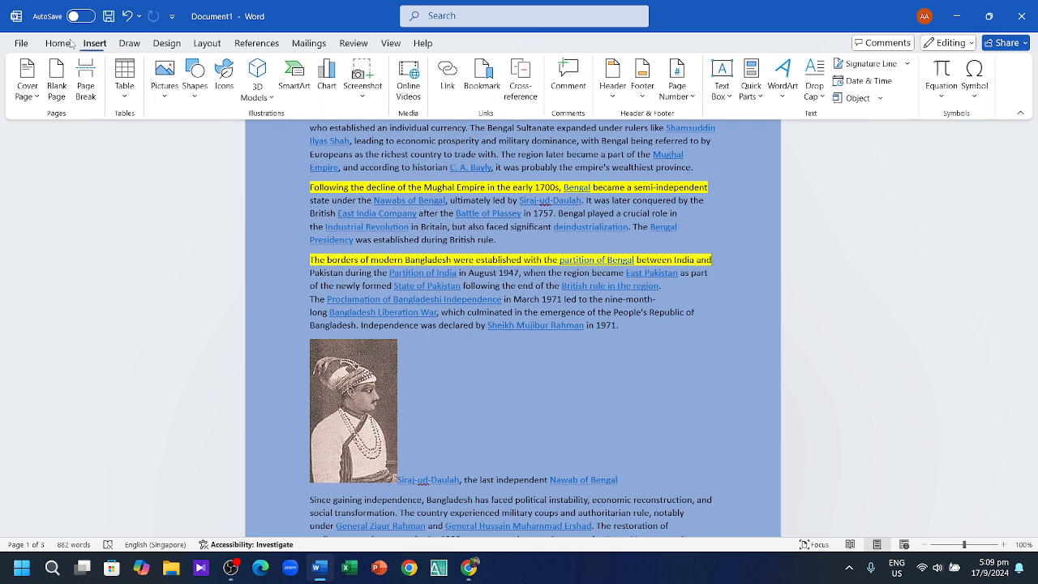
left_click(57, 43)
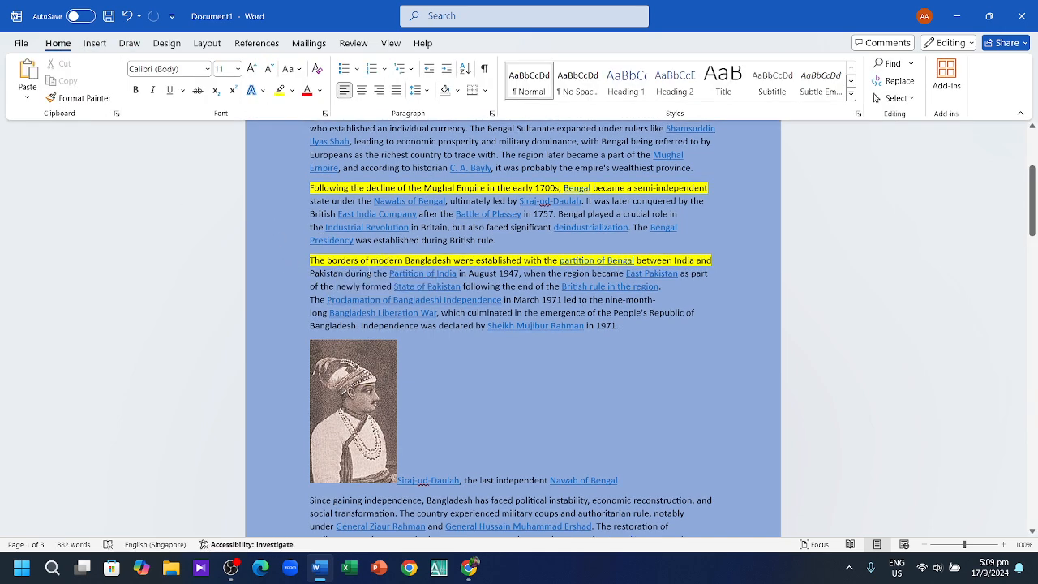
Step: Colour the first paragraph red from 'Muslim rulers' through '…wealthiest province.'
scroll(373, 270, "down", 3)
scroll(373, 269, "up", 9)
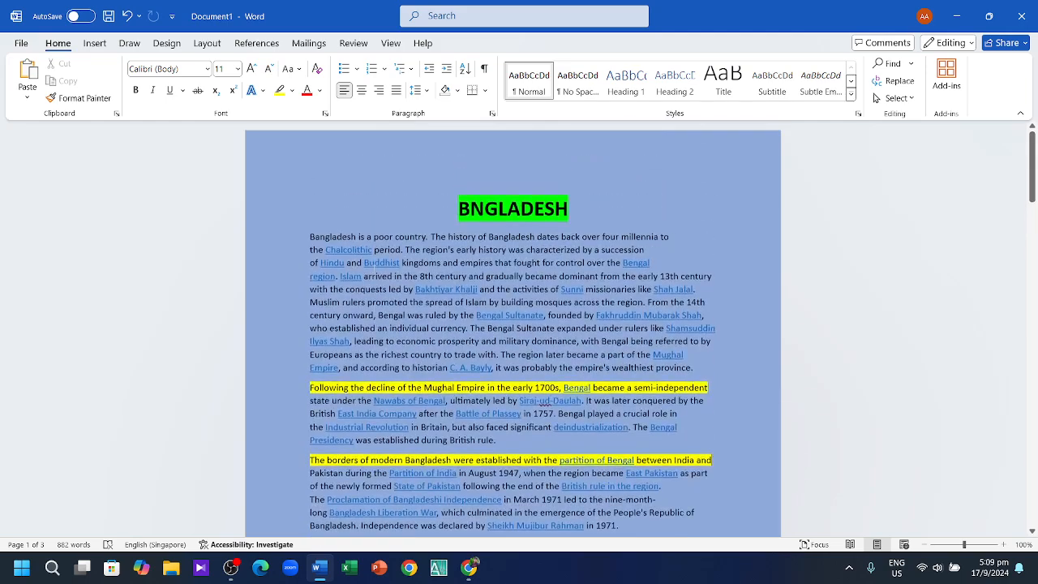
scroll(393, 289, "down", 7)
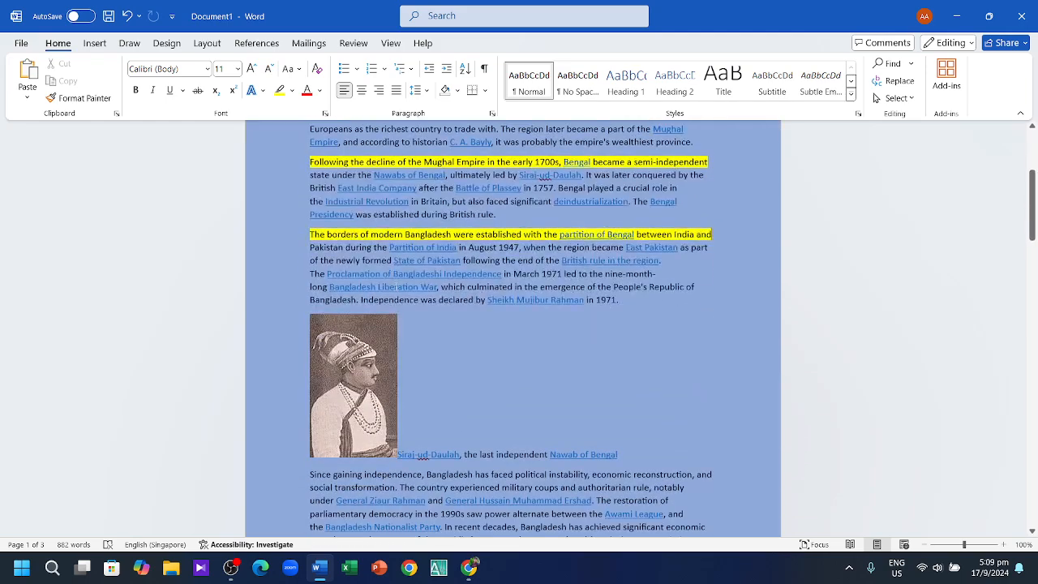
scroll(395, 260, "down", 6)
scroll(397, 260, "up", 12)
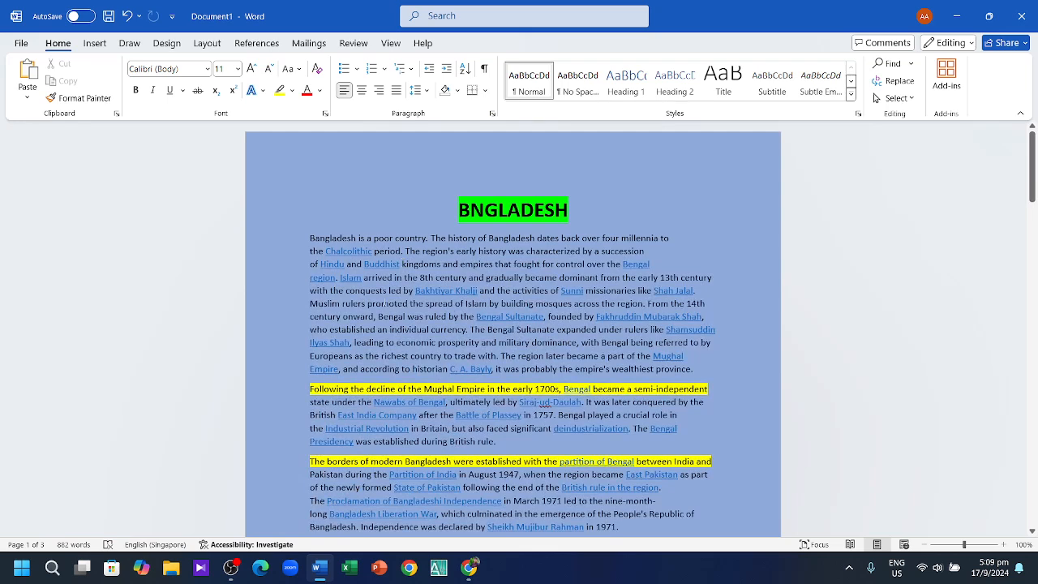
left_click_drag(309, 303, 686, 376)
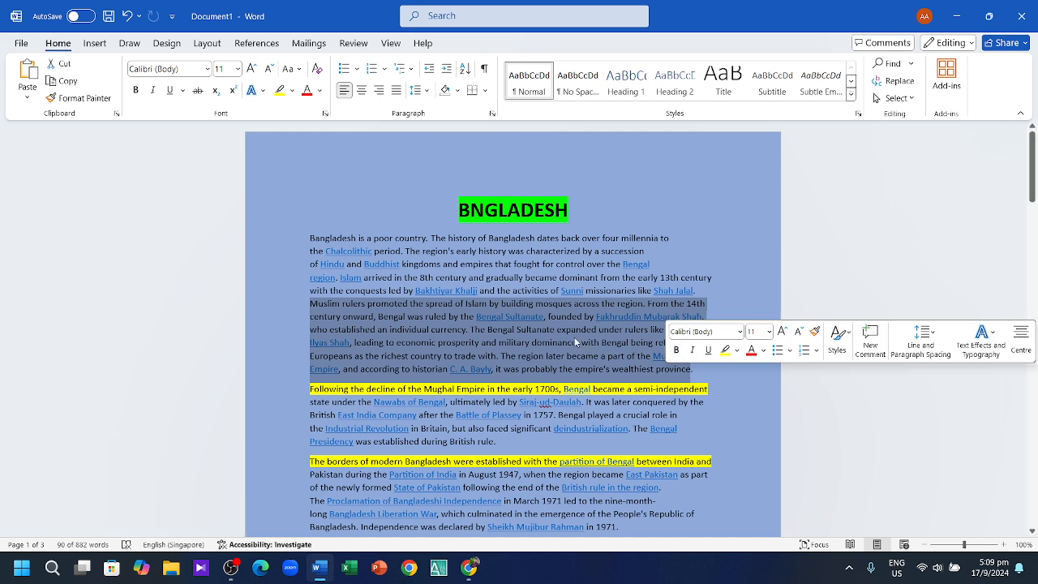
left_click(763, 351)
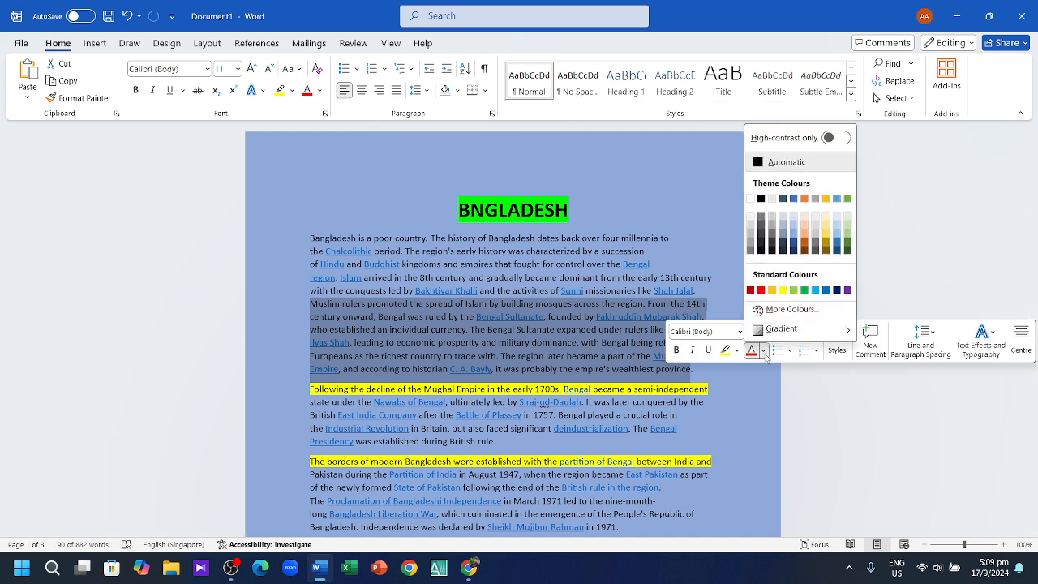
left_click(761, 290)
left_click(342, 183)
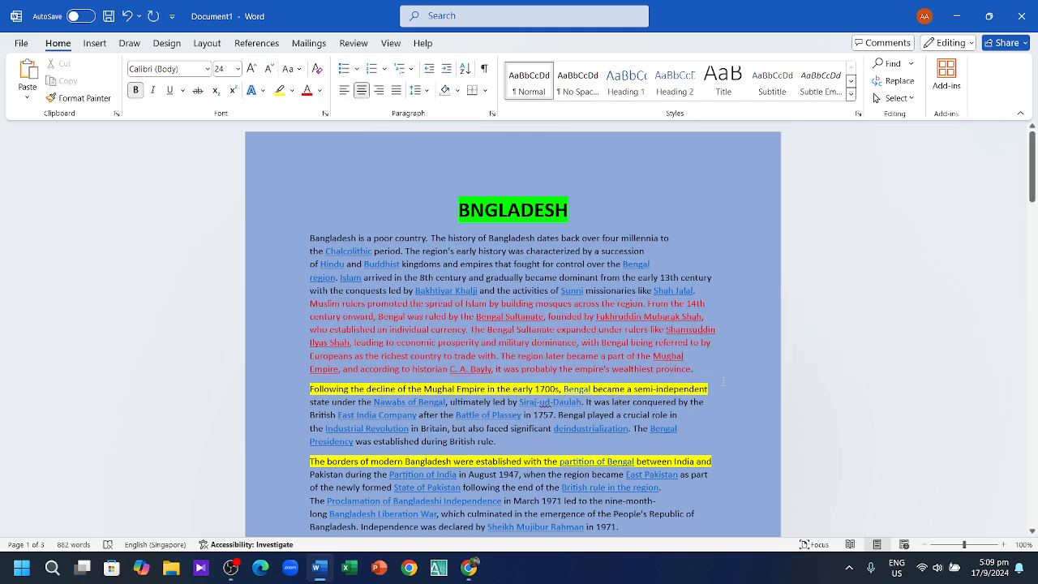
scroll(512, 324, "down", 4)
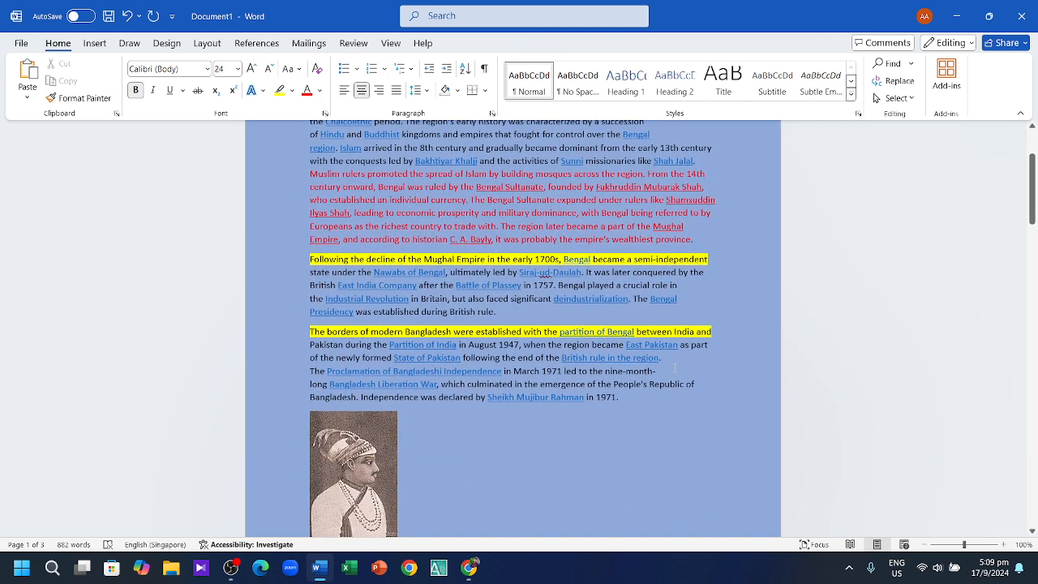
Step: Add a new line starting 'For More' after the final Saka Haphong paragraph
scroll(673, 367, "up", 3)
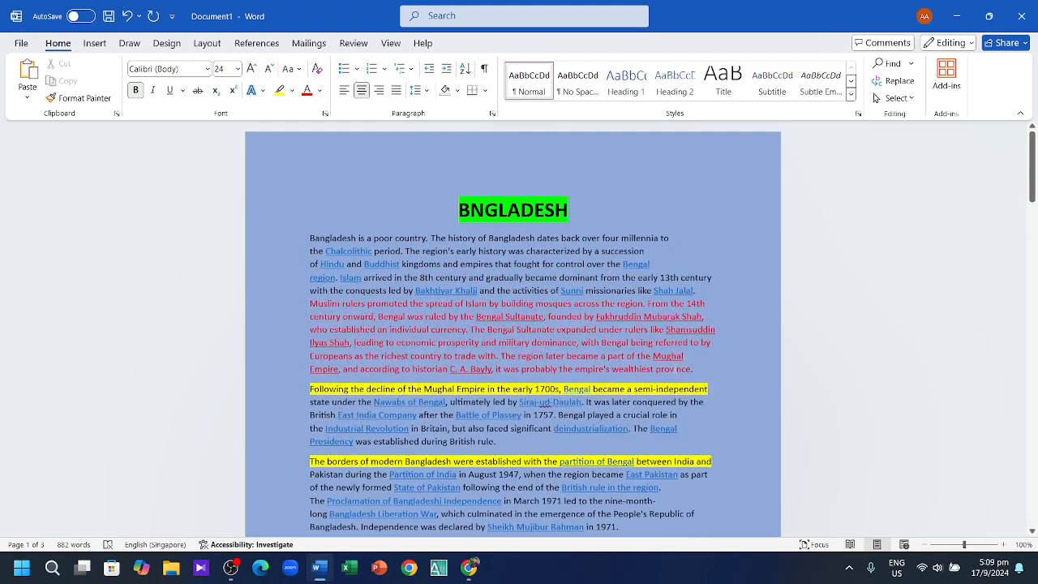
scroll(673, 366, "down", 1)
scroll(674, 366, "down", 2)
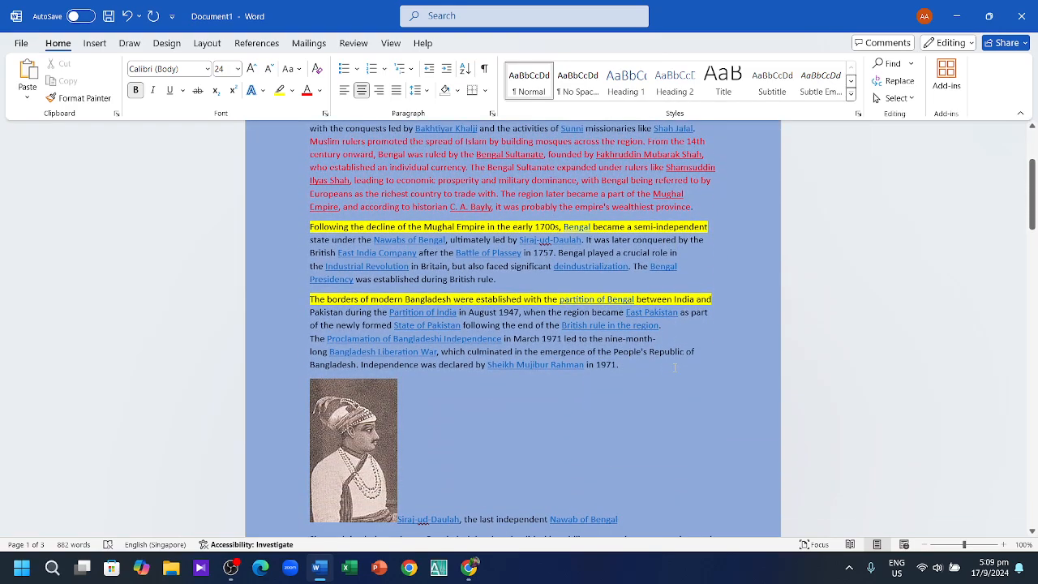
scroll(723, 362, "down", 6)
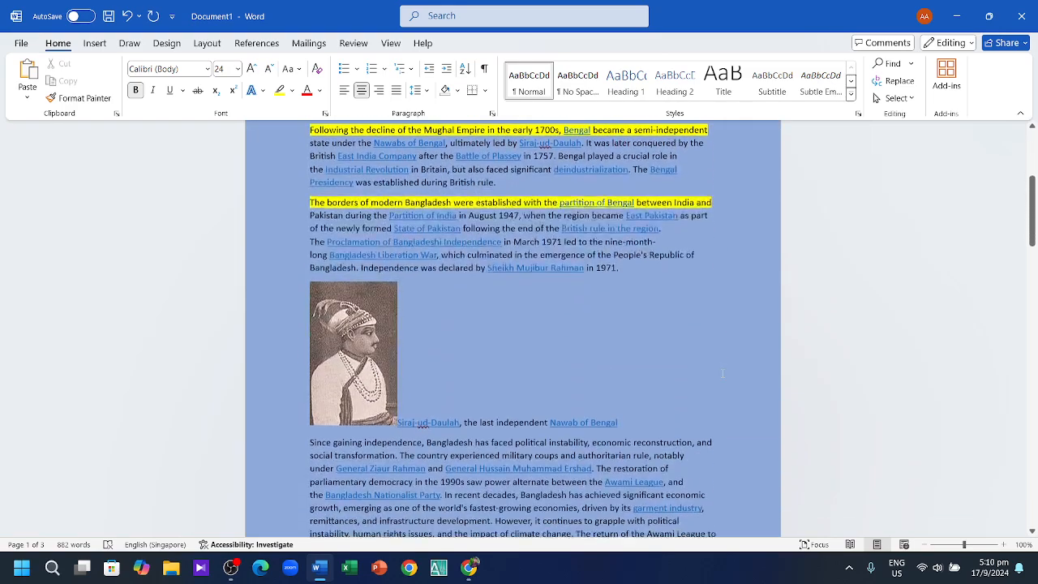
scroll(723, 390, "down", 14)
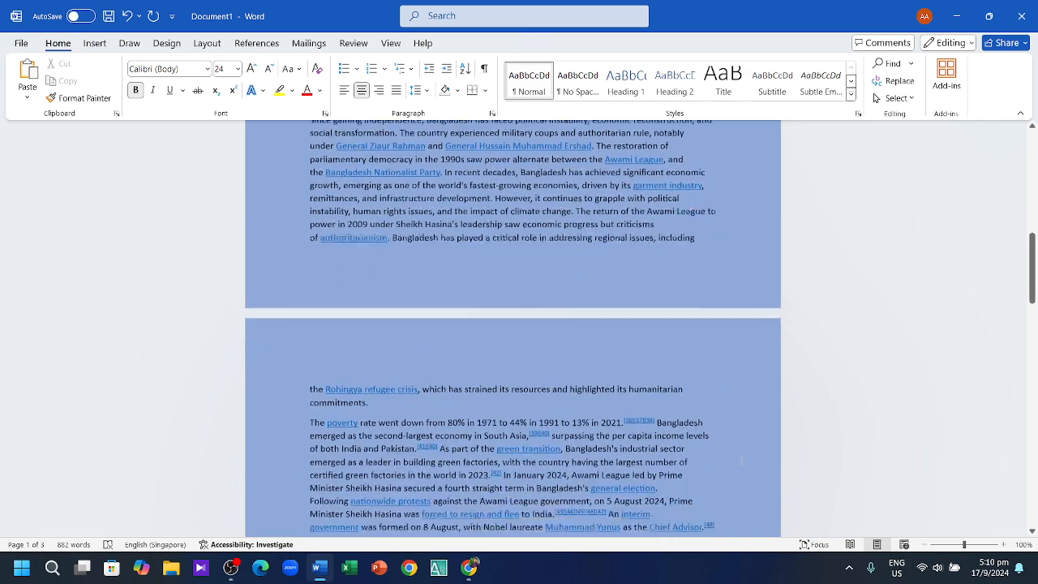
scroll(745, 465, "up", 20)
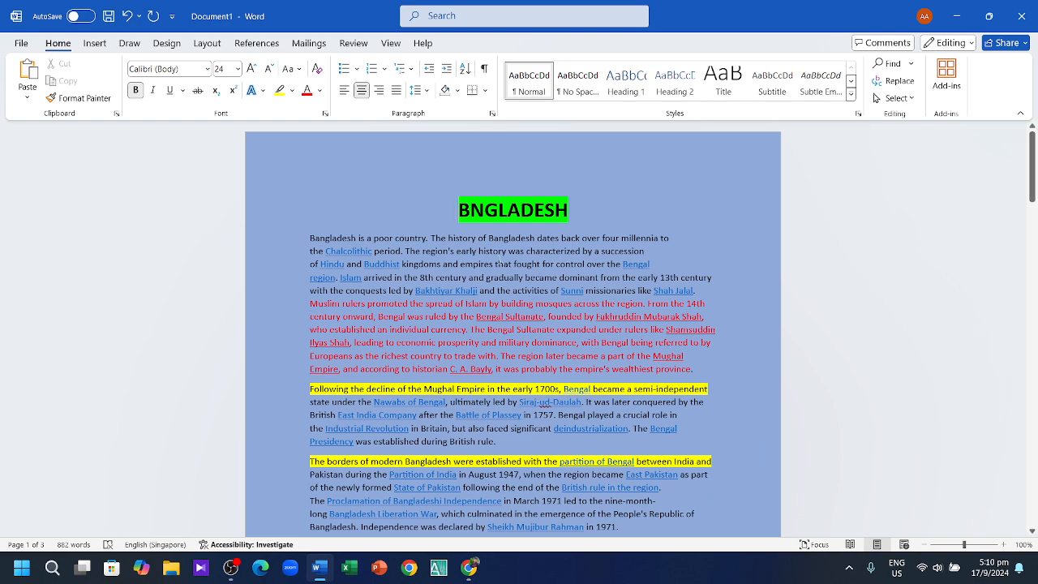
scroll(875, 97, "down", 12)
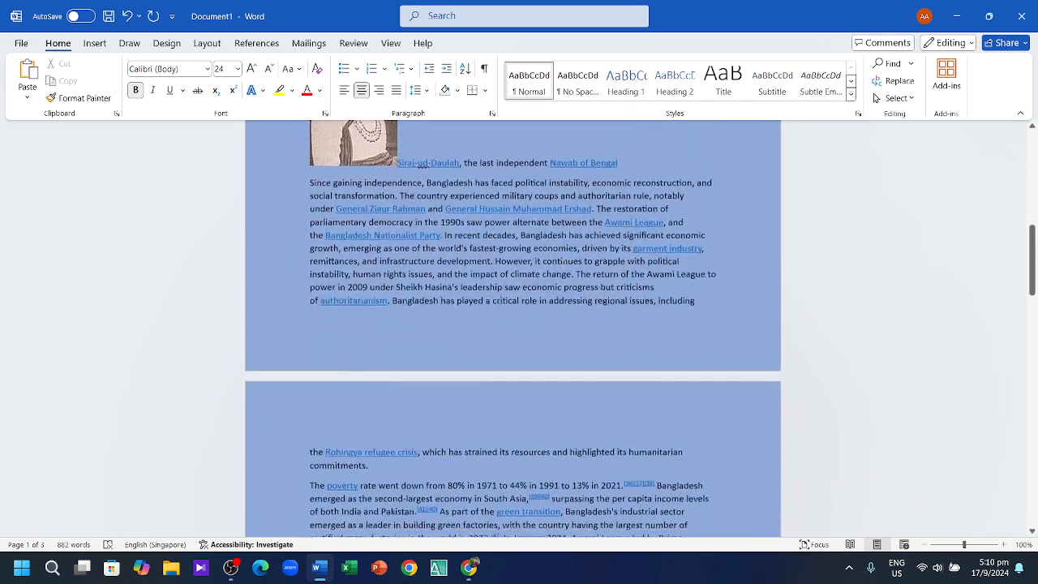
scroll(876, 97, "down", 20)
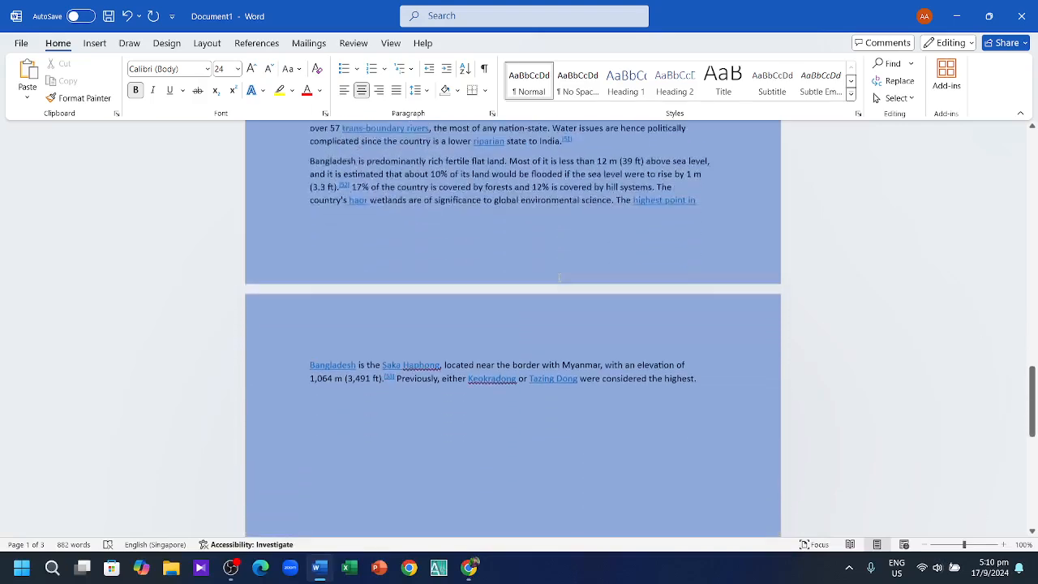
scroll(559, 278, "down", 2)
left_click(713, 310)
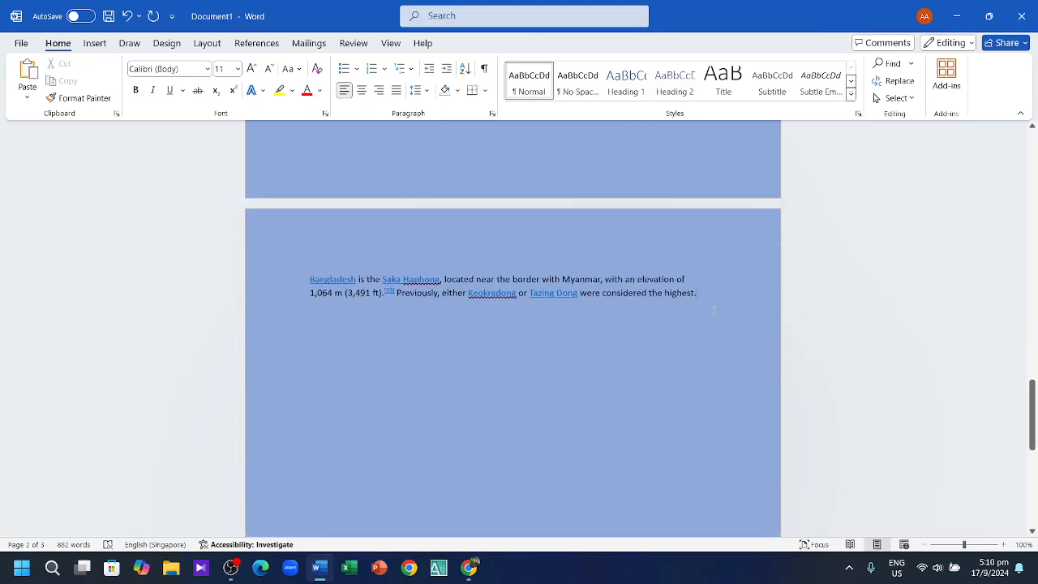
key("Return")
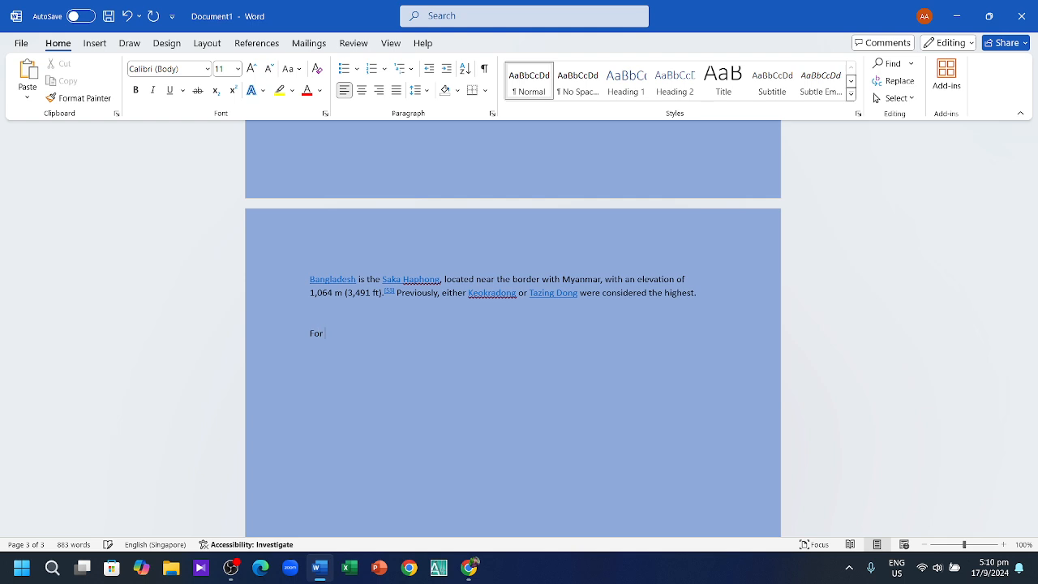
type("For More DEatails")
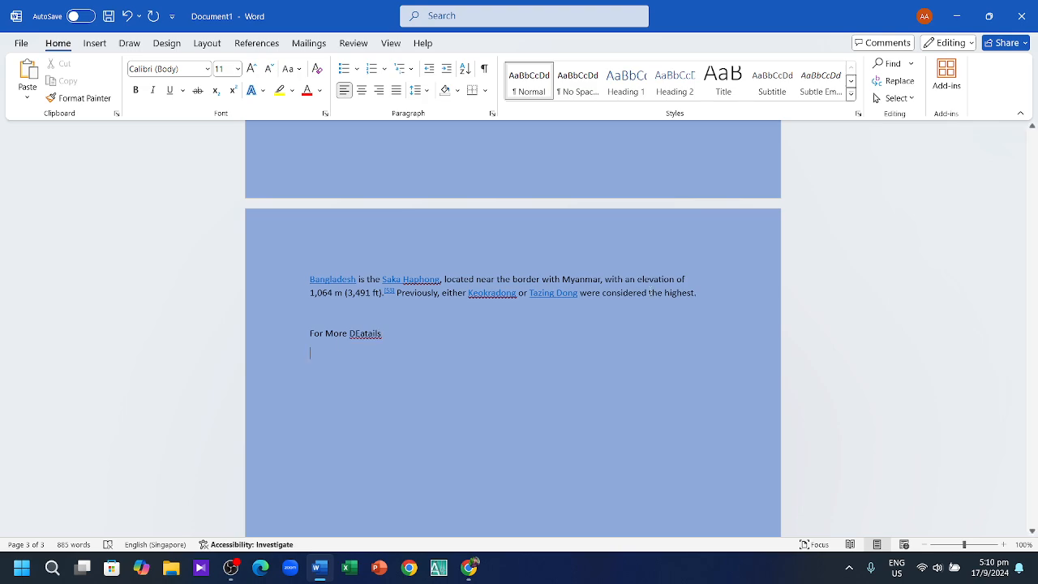
Step: Scroll up and down through the document to review it after the 'For More DEatails' line
scroll(668, 286, "up", 8)
scroll(668, 286, "up", 10)
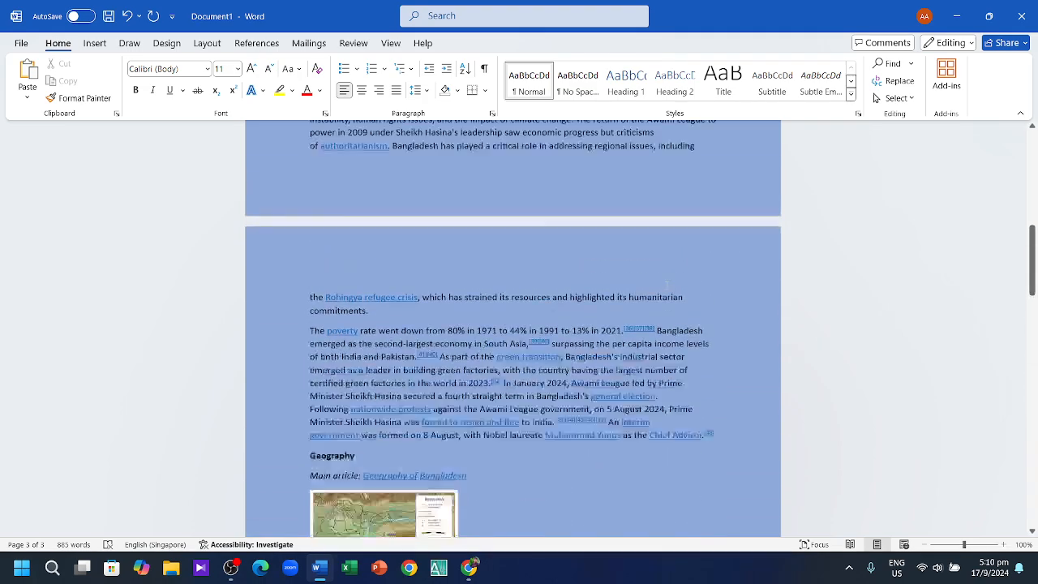
scroll(666, 292, "up", 4)
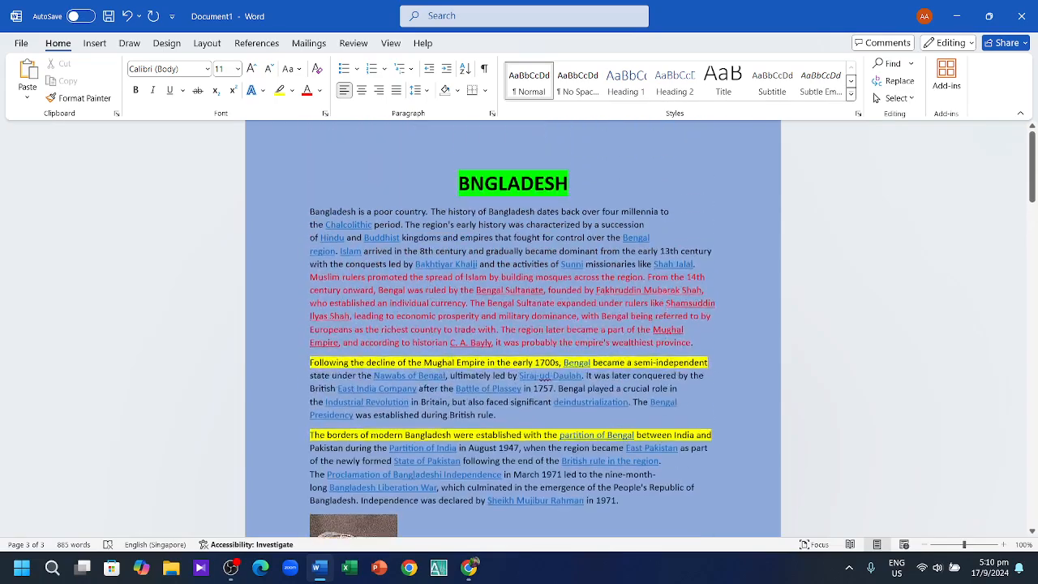
scroll(665, 381, "down", 15)
scroll(662, 467, "down", 15)
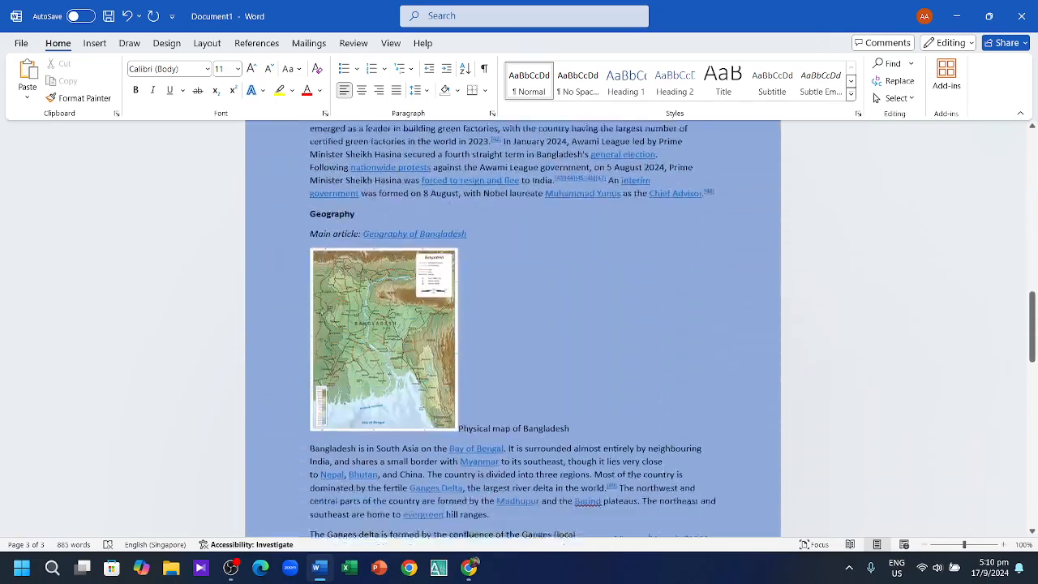
scroll(645, 525, "up", 15)
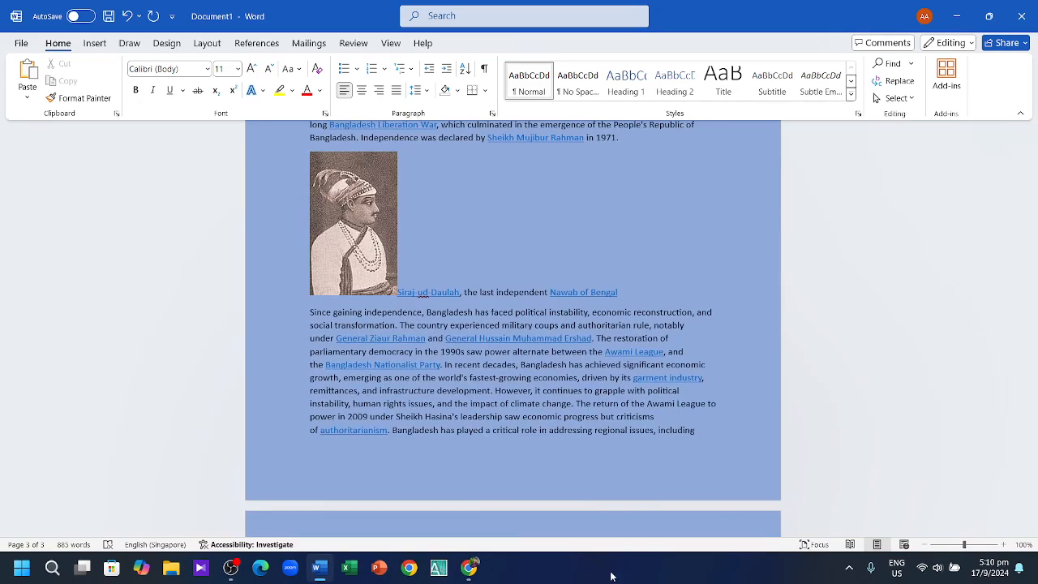
scroll(636, 290, "down", 10)
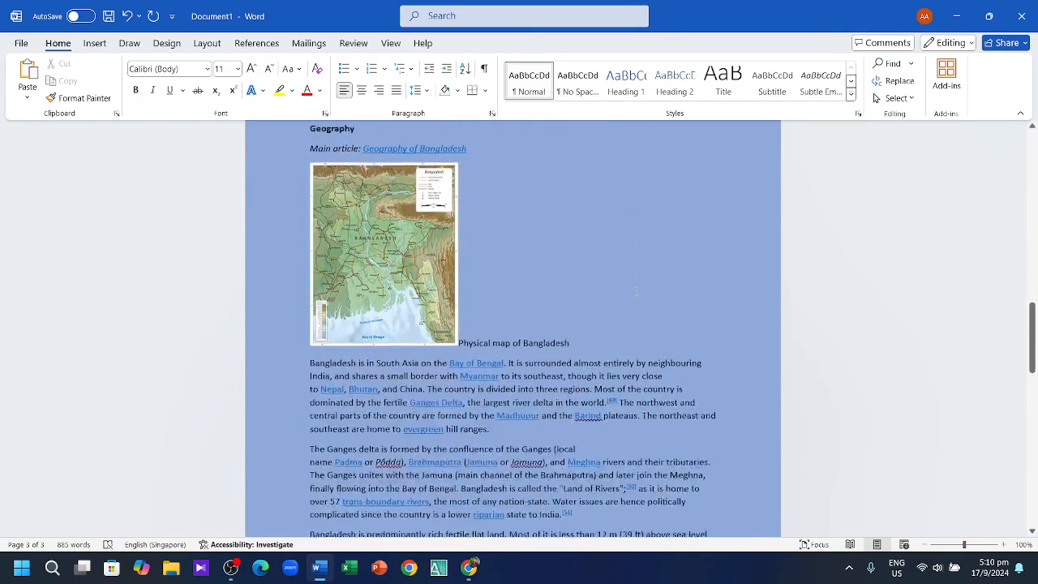
scroll(636, 290, "down", 12)
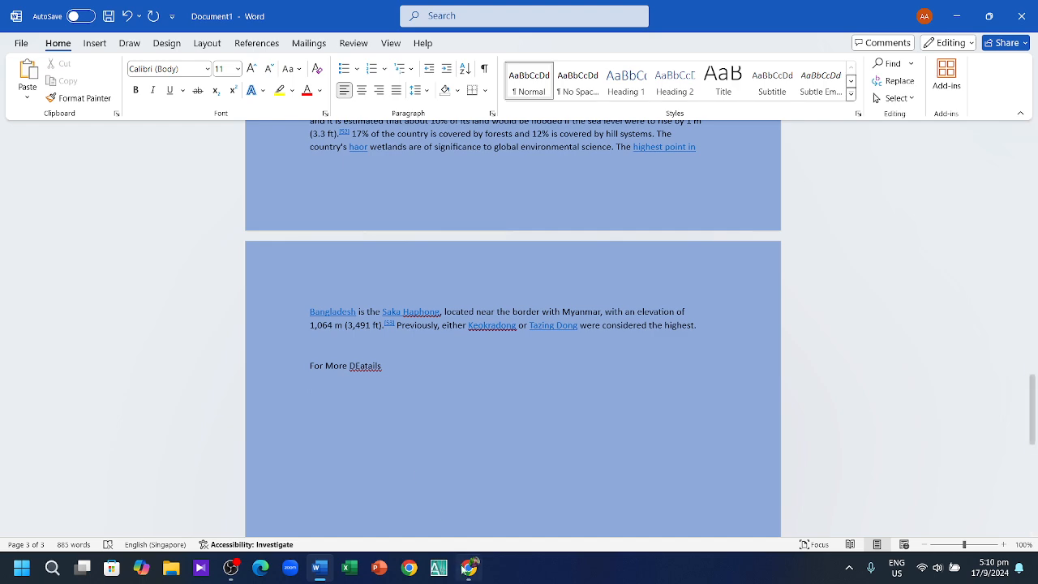
Step: Bring up the Bangladesh Wikipedia article in Chrome, copy its URL, and minimize the browser
mouse_move(469, 568)
left_click(467, 507)
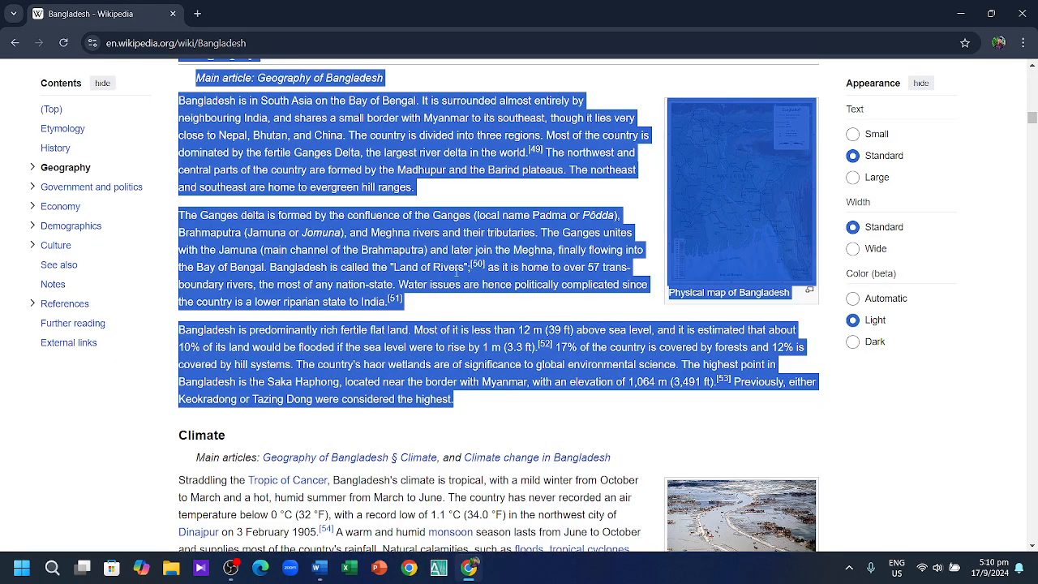
left_click(326, 42)
key("ctrl+c")
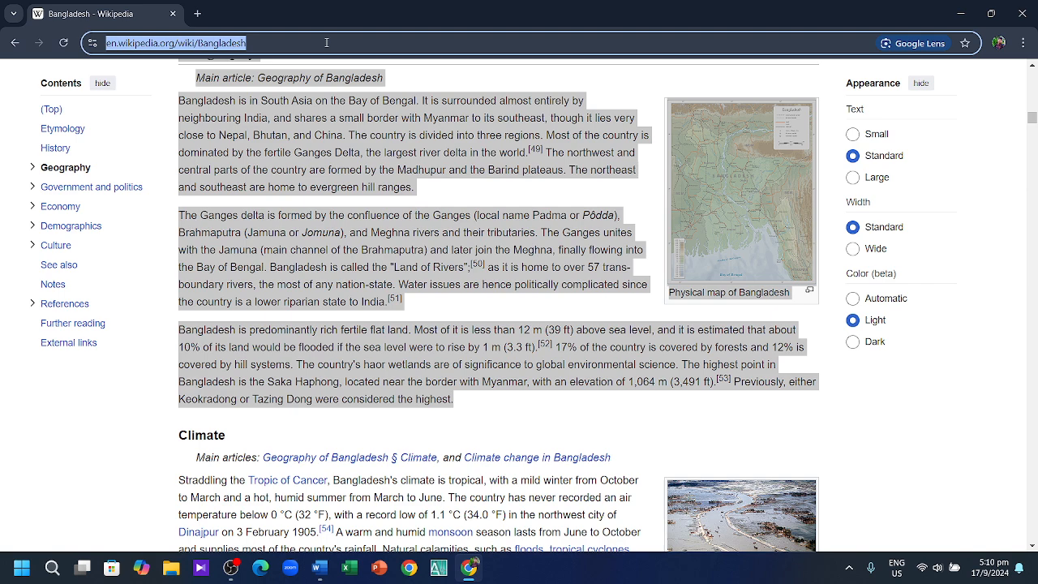
left_click(959, 14)
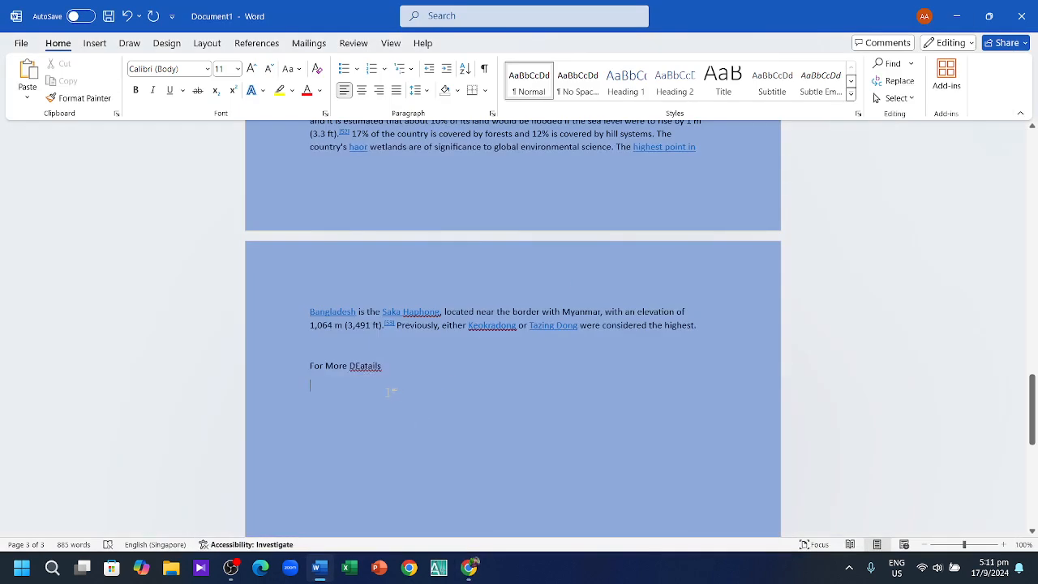
Step: Paste the Wikipedia address below 'For More DEatails' and select the pasted line
key("ctrl+v")
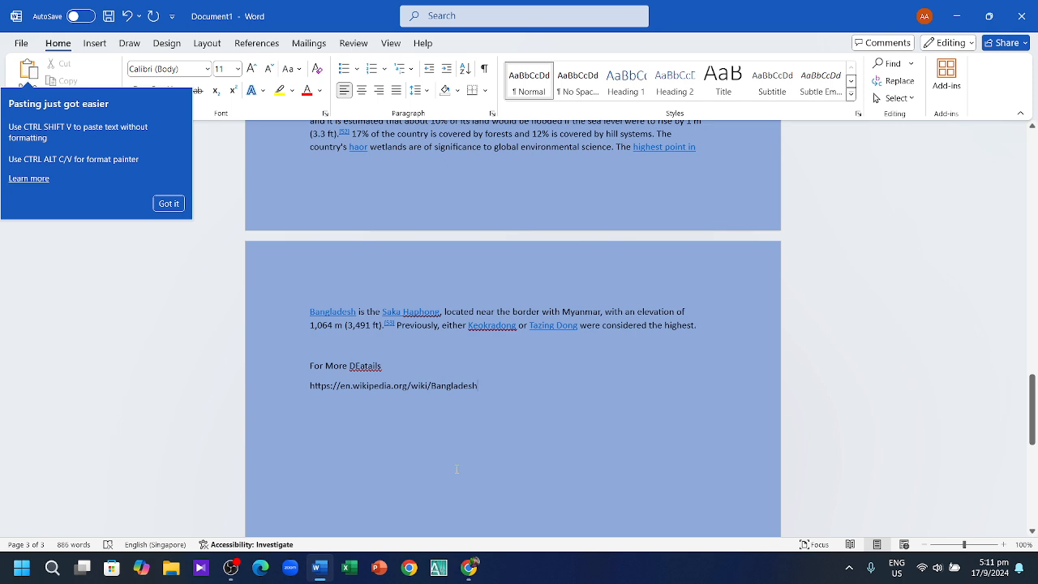
left_click_drag(488, 389, 312, 365)
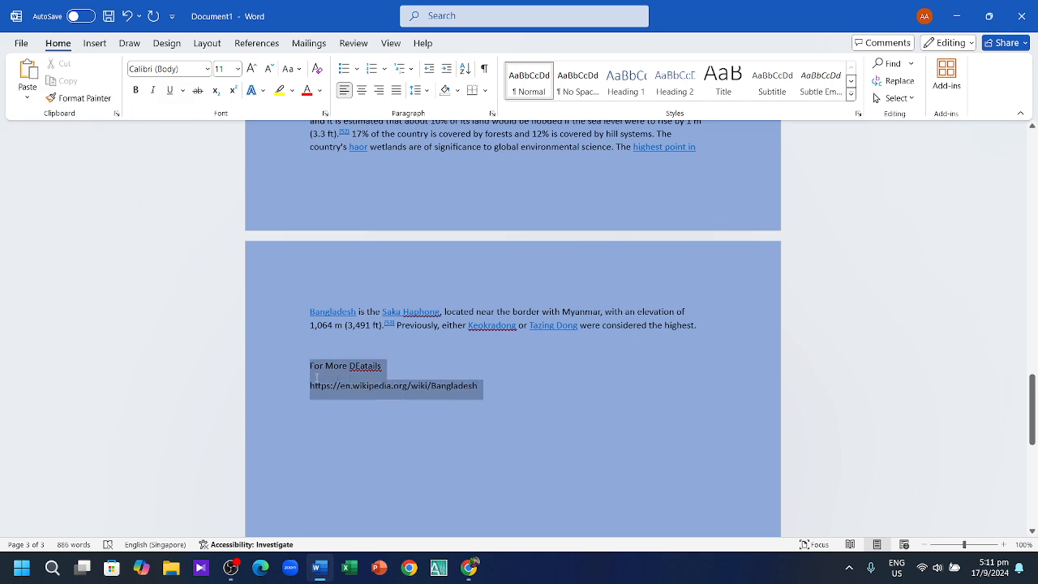
left_click(310, 386)
left_click_drag(485, 387, 305, 388)
key("ctrl+c")
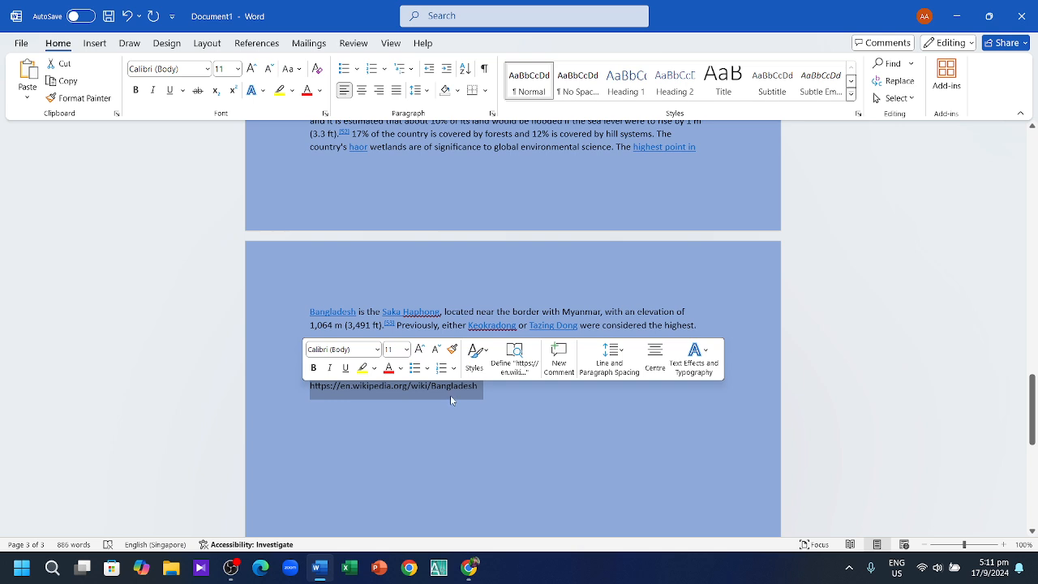
right_click(450, 395)
left_click(489, 368)
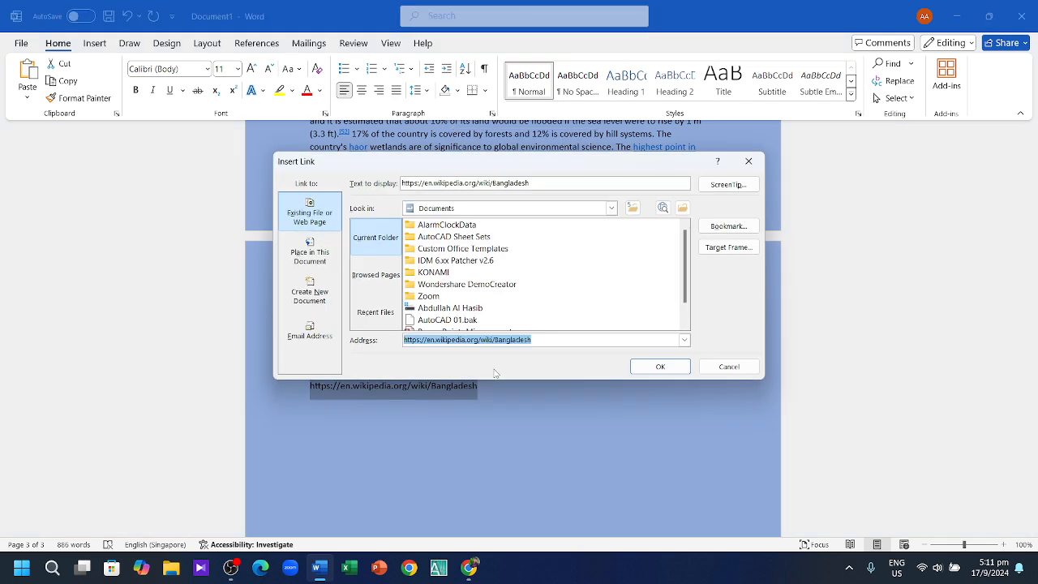
left_click(555, 340)
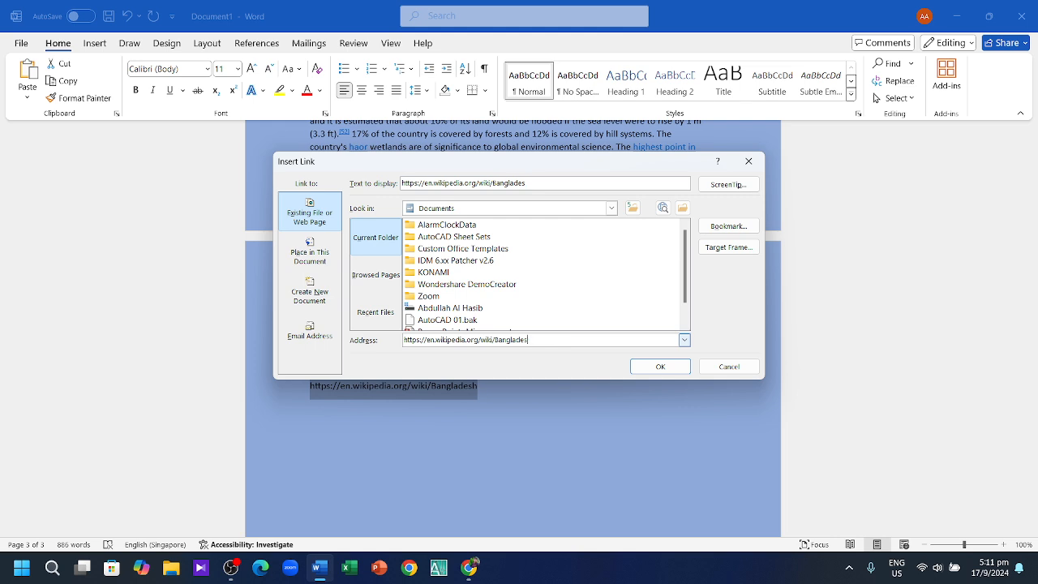
key("BackSpace")
key("BackSpace")
key("BackSpace")
key("BackSpace")
key("BackSpace")
key("BackSpace")
key("BackSpace")
key("BackSpace")
key("BackSpace")
key("BackSpace")
key("BackSpace")
key("BackSpace")
key("BackSpace")
key("BackSpace")
key("BackSpace")
key("BackSpace")
key("BackSpace")
key("BackSpace")
key("BackSpace")
key("BackSpace")
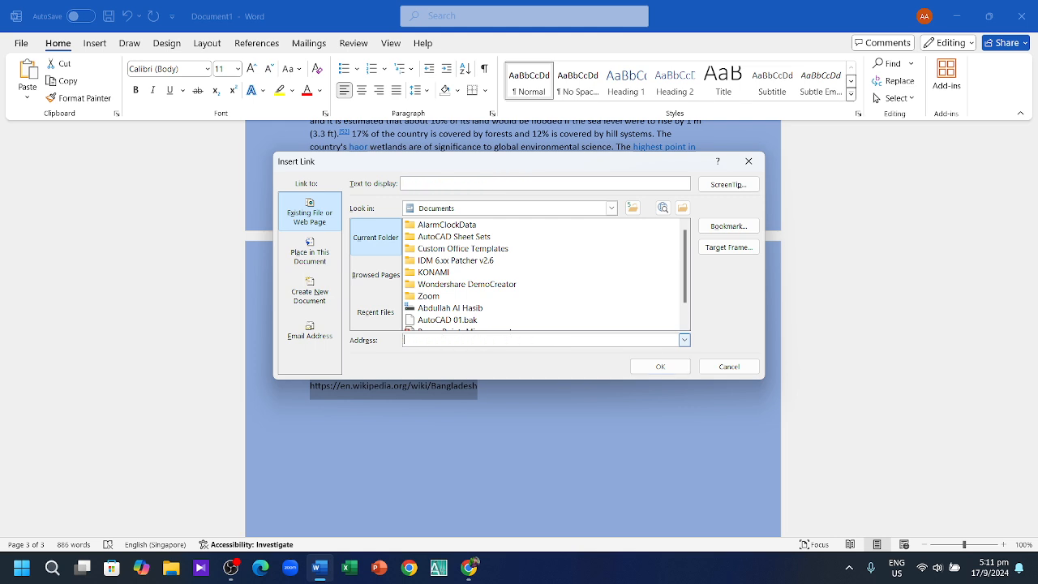
key("ctrl+v")
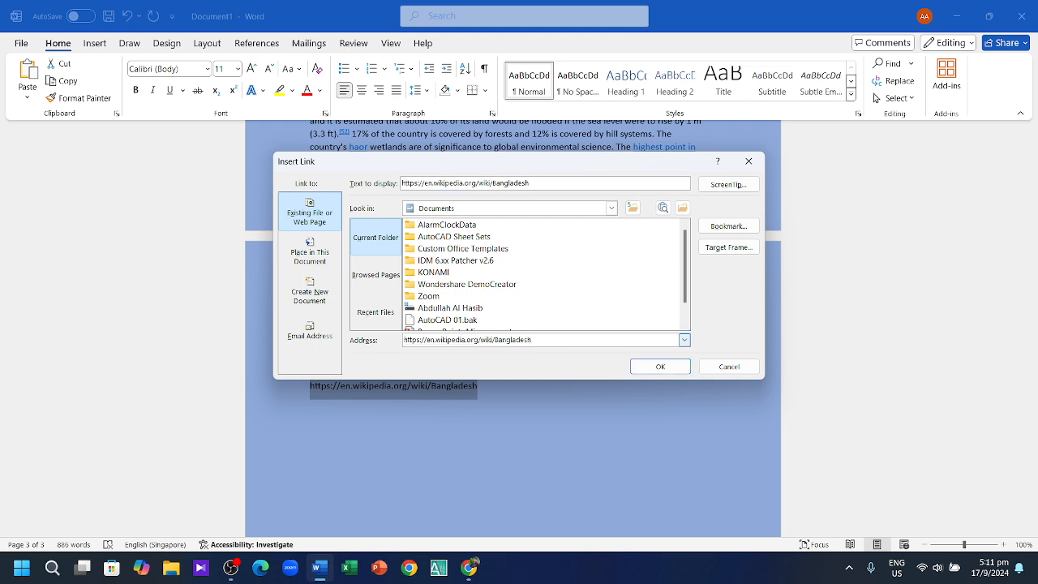
left_click(660, 369)
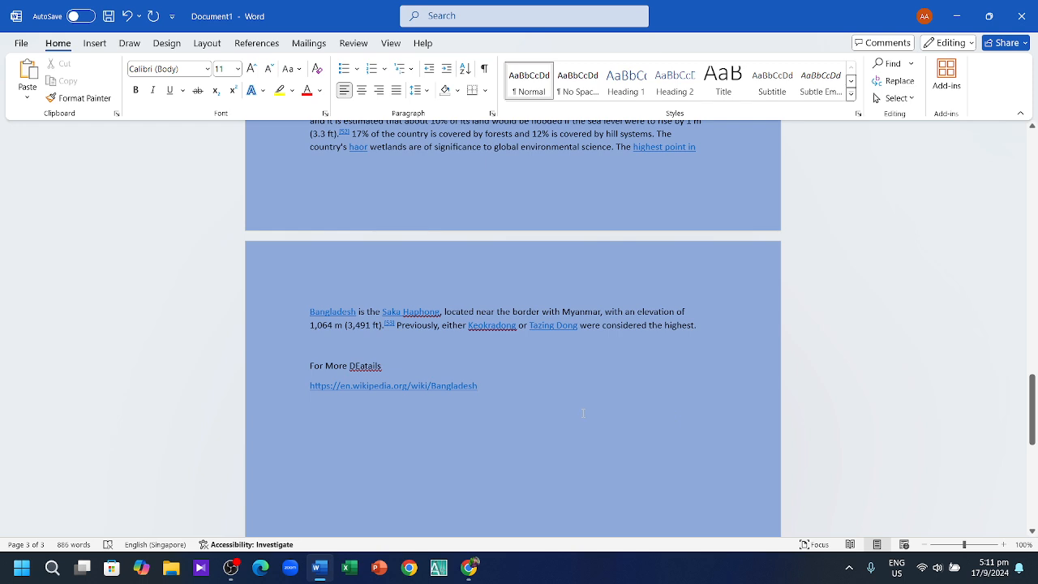
scroll(583, 413, "down", 3)
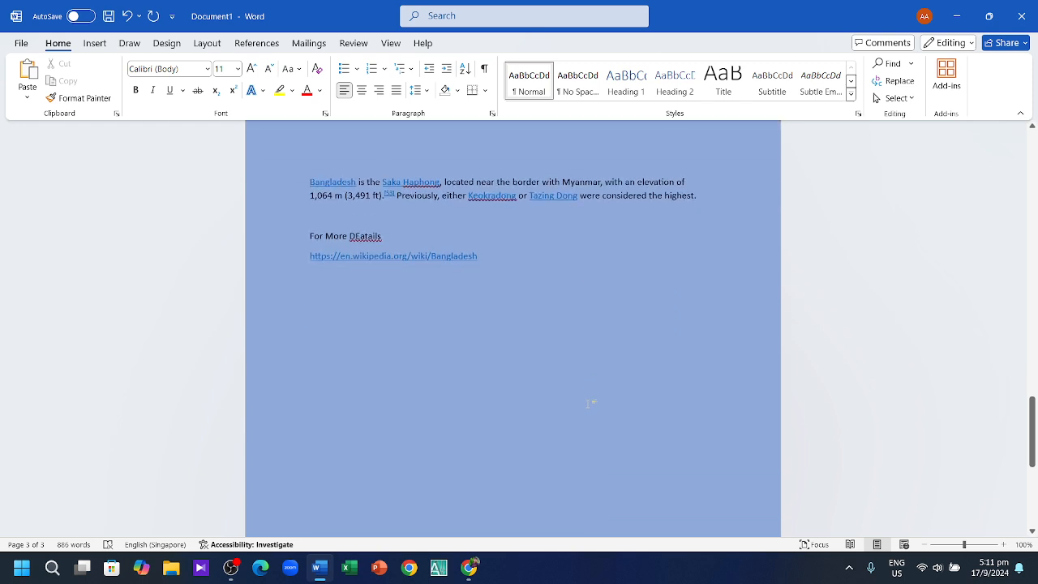
Step: Follow the new hyperlink to confirm the Bangladesh article opens in Edge, then minimize Edge
left_click(442, 256, "ctrl")
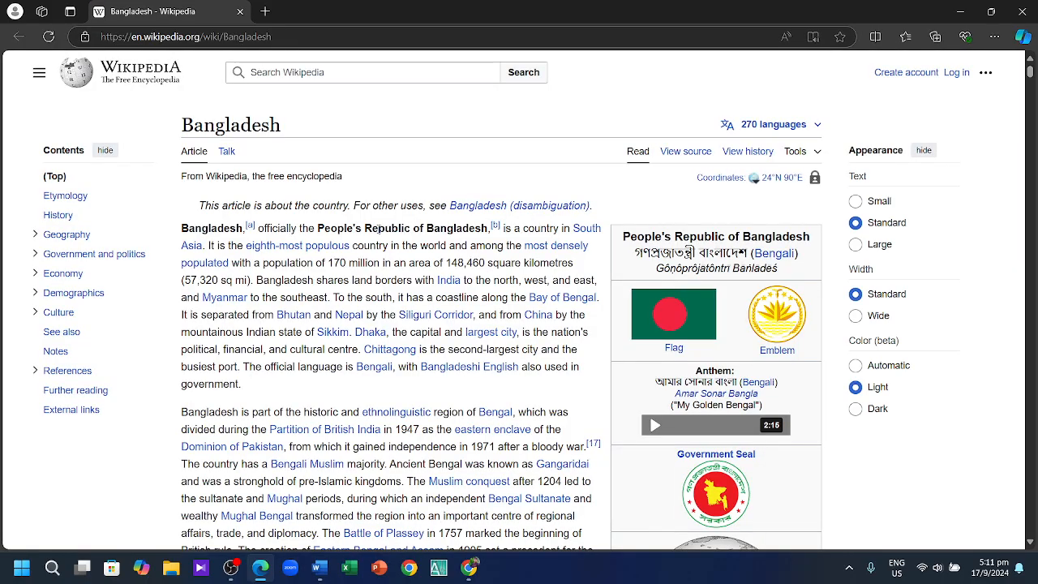
scroll(448, 280, "down", 4)
scroll(503, 497, "down", 15)
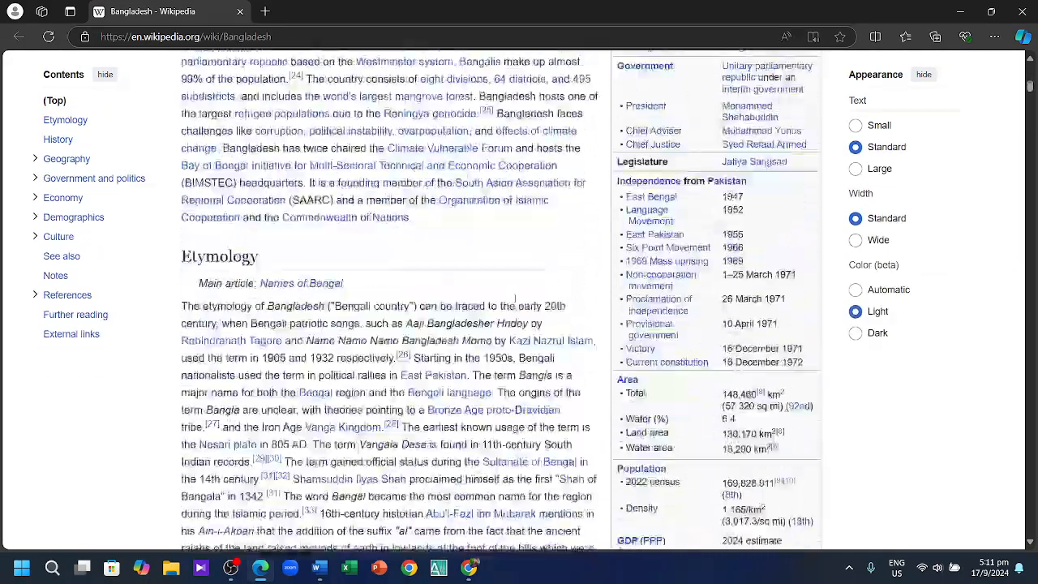
scroll(503, 497, "down", 15)
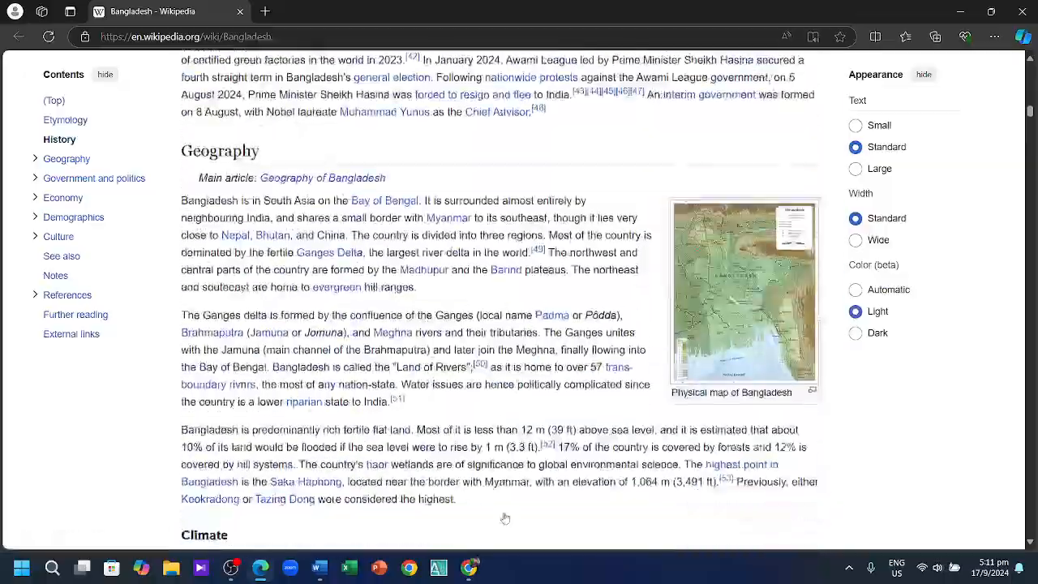
scroll(506, 527, "down", 20)
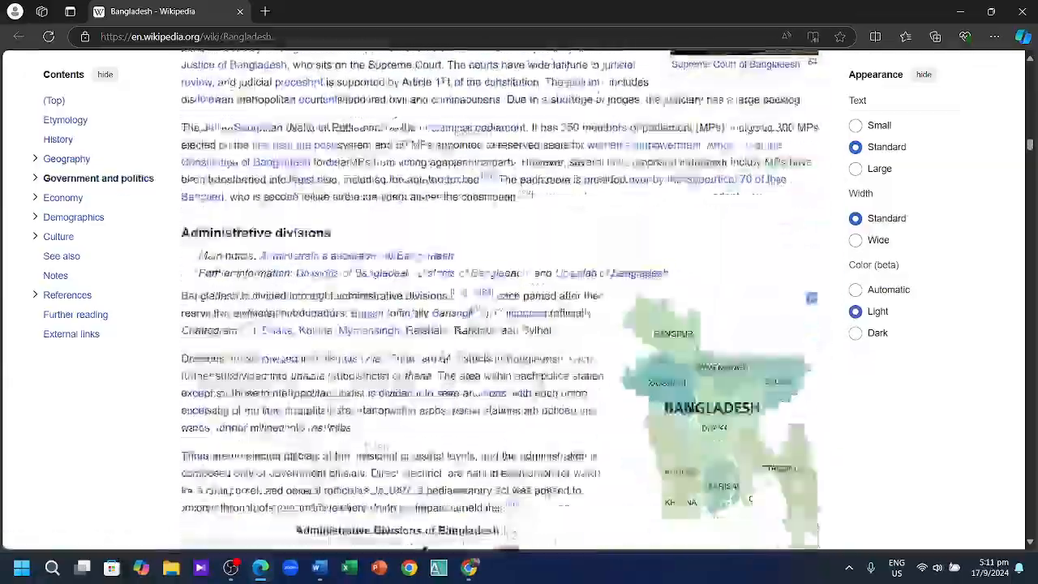
scroll(502, 555, "down", 20)
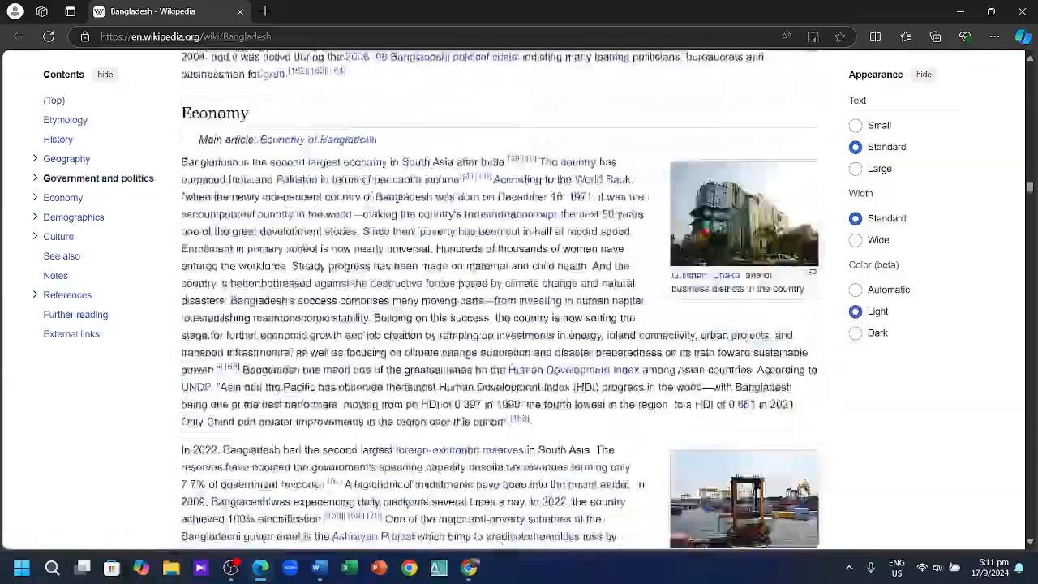
scroll(502, 555, "down", 2)
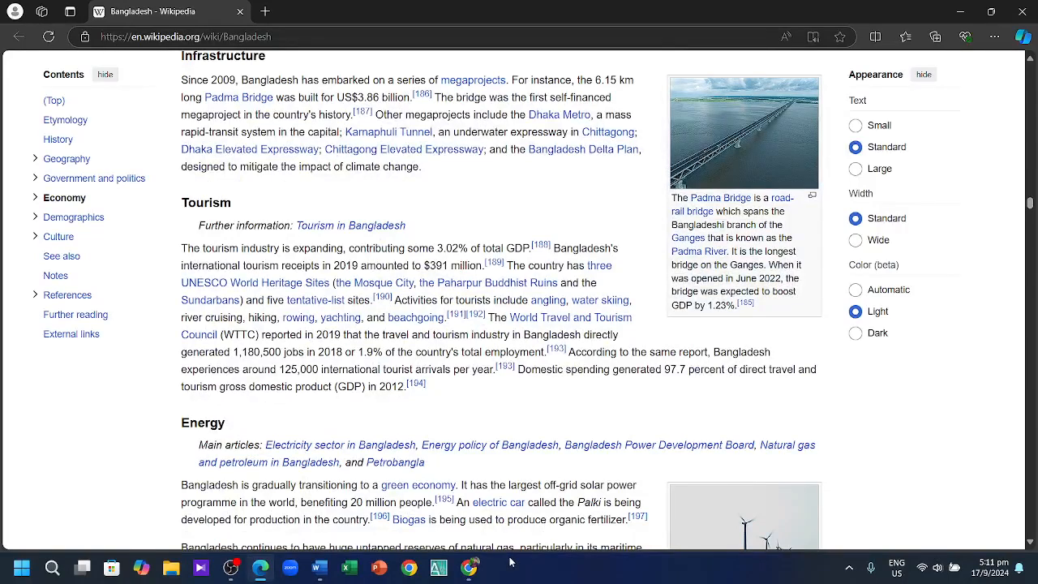
left_click(970, 15)
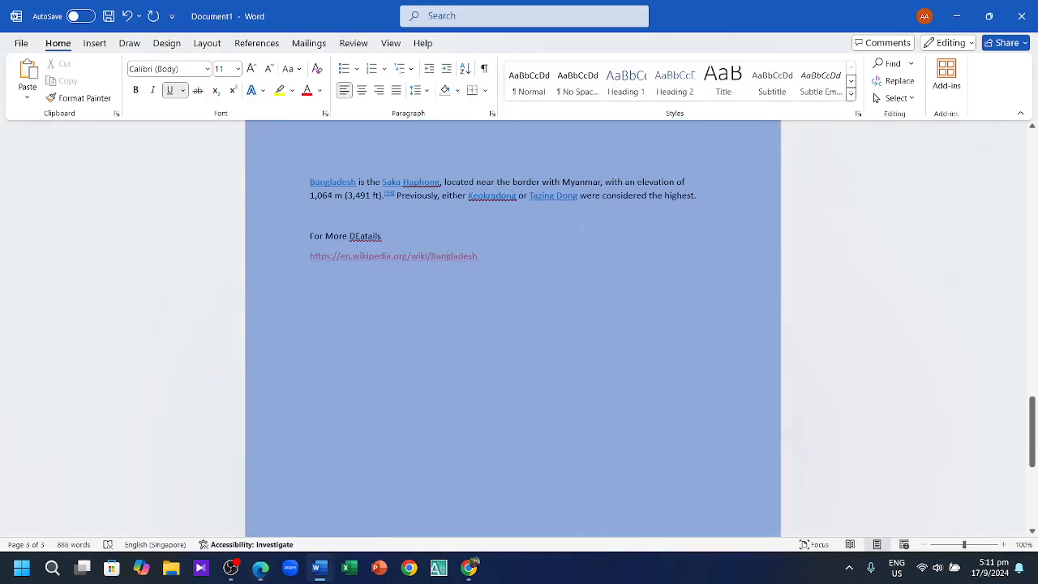
Step: Type the formula (a+B)2=a2+b2+2ab on a new line below the hyperlink and select its first exponent
left_click(535, 257)
key("Return")
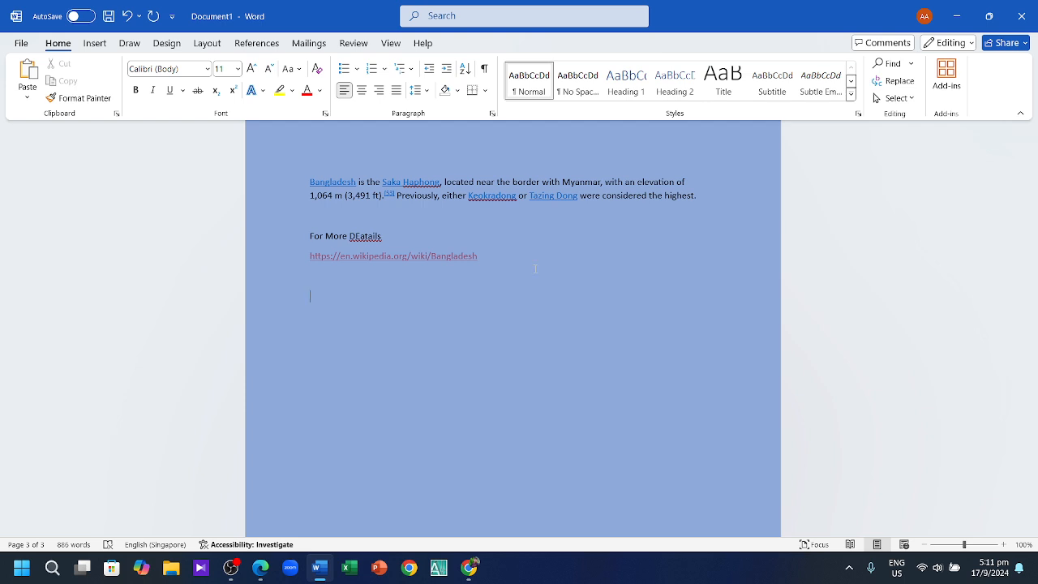
type("(a+B)2+")
key("BackSpace")
type("=a2+b2+")
type("2ab")
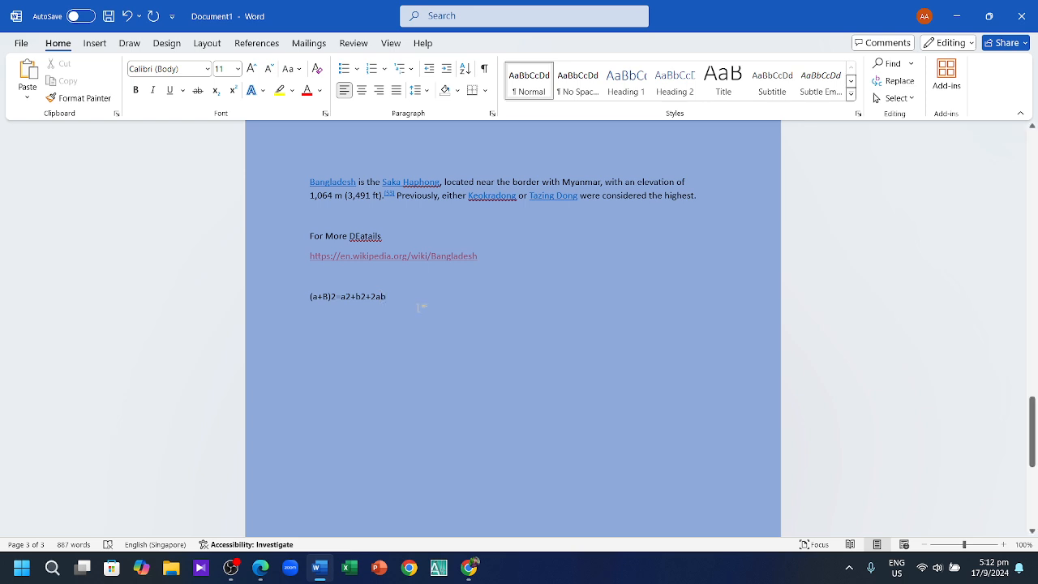
scroll(419, 307, "down", 1)
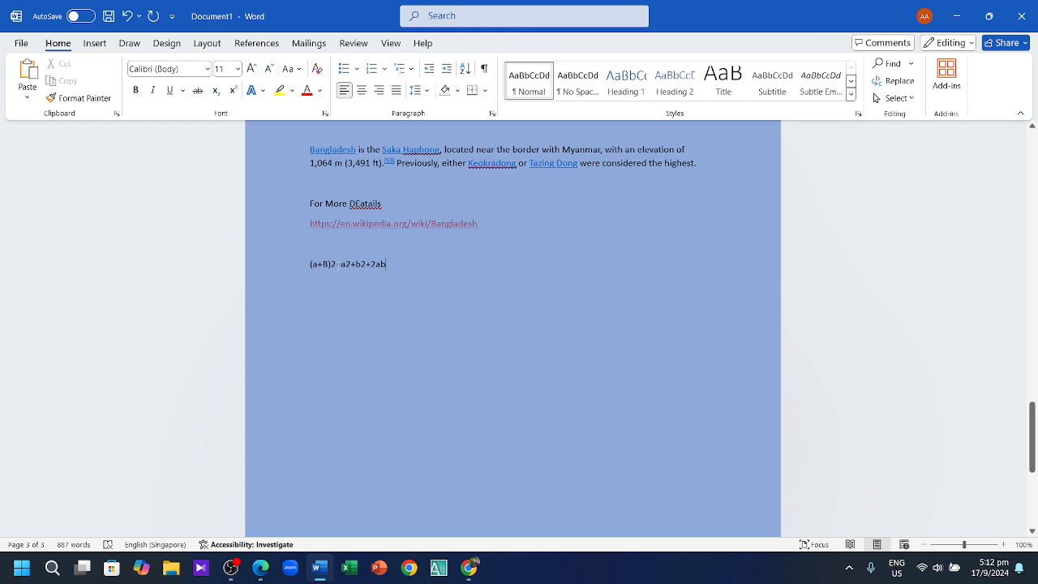
left_click_drag(336, 264, 330, 263)
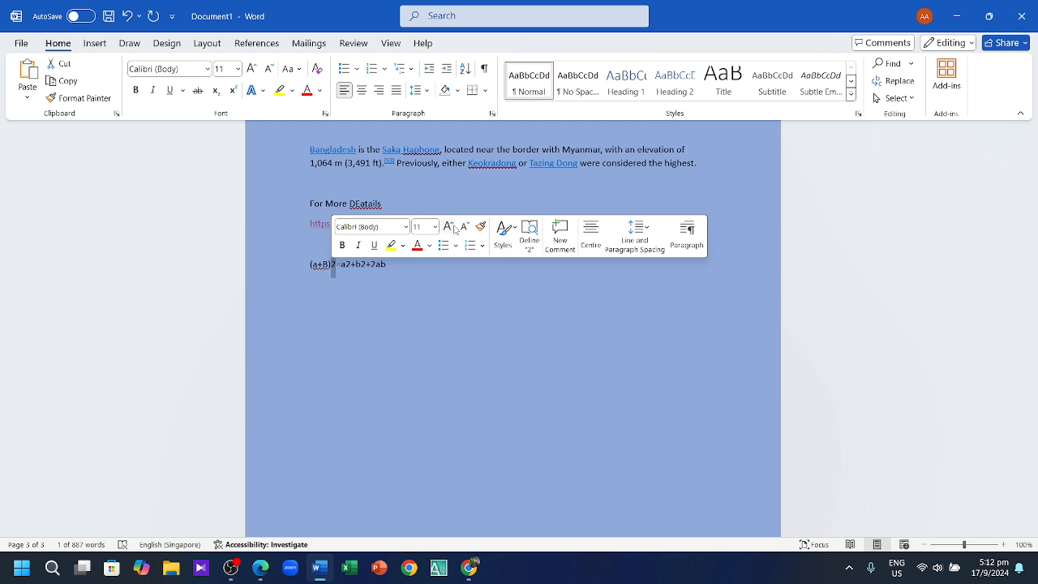
Step: Superscript the 2 after (a+B) and set the whole equation to 18 point
left_click(233, 90)
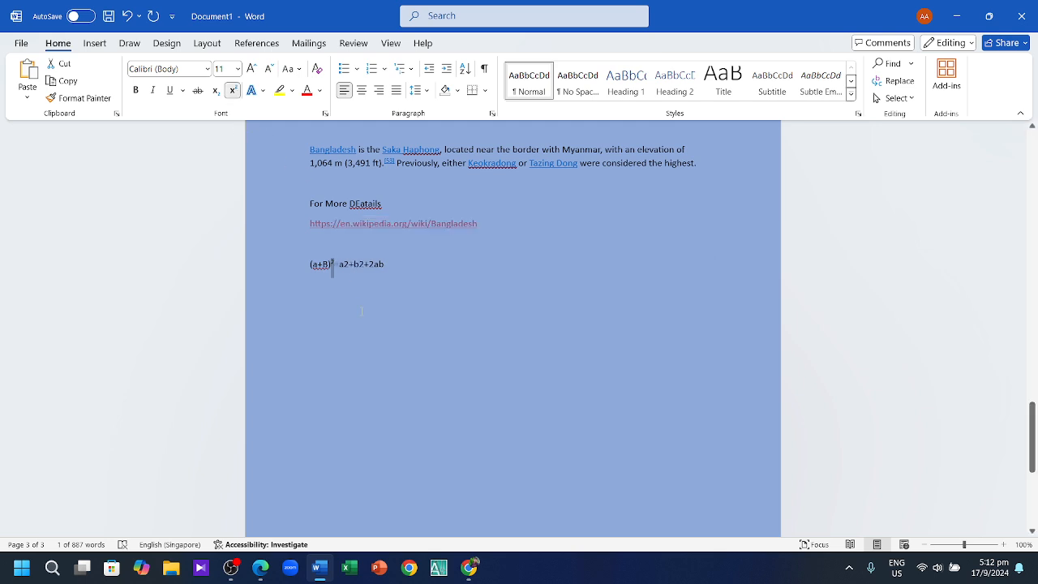
left_click_drag(392, 268, 291, 256)
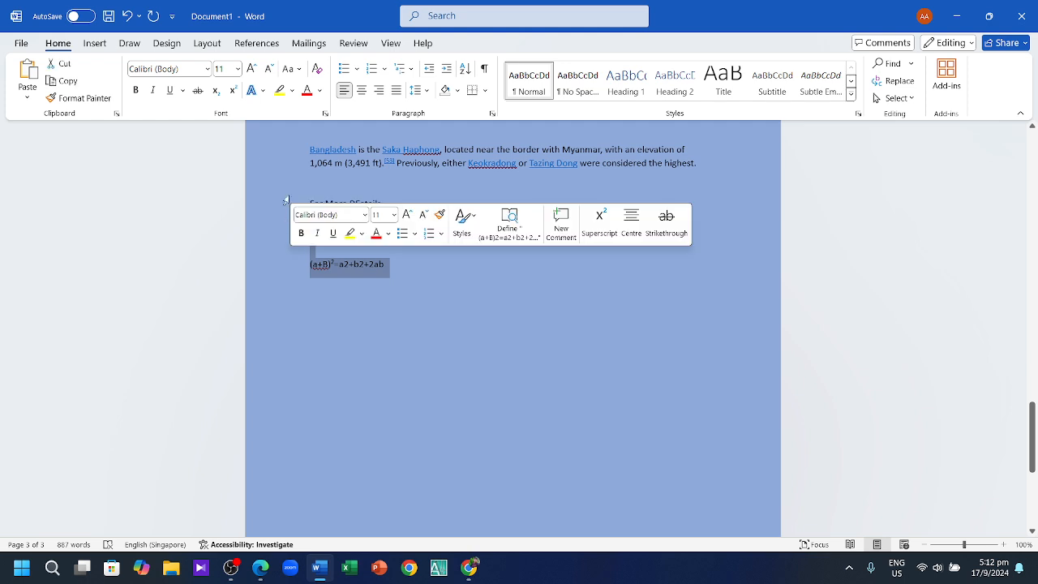
left_click(238, 69)
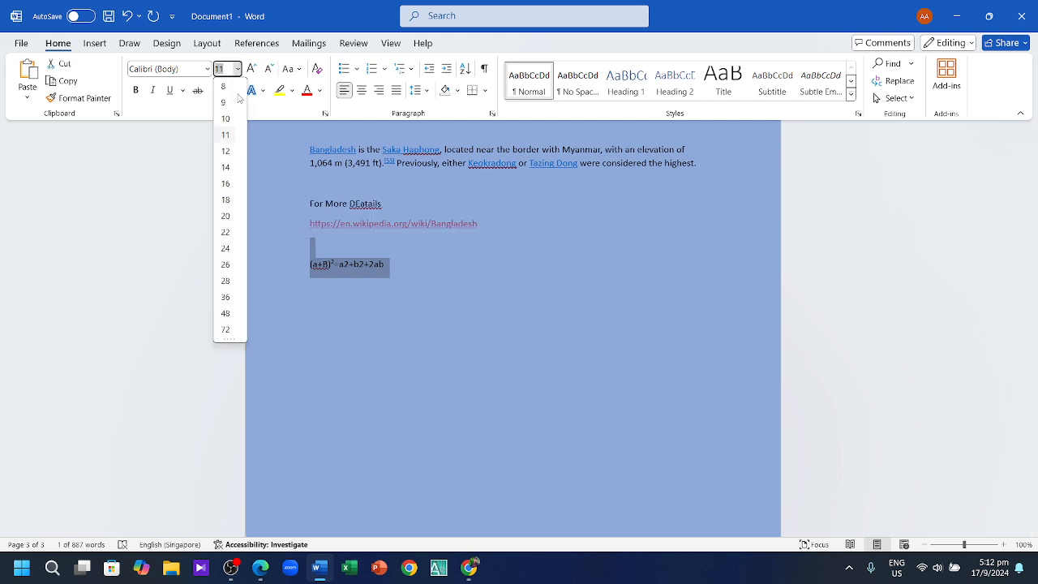
left_click(226, 199)
left_click(393, 287)
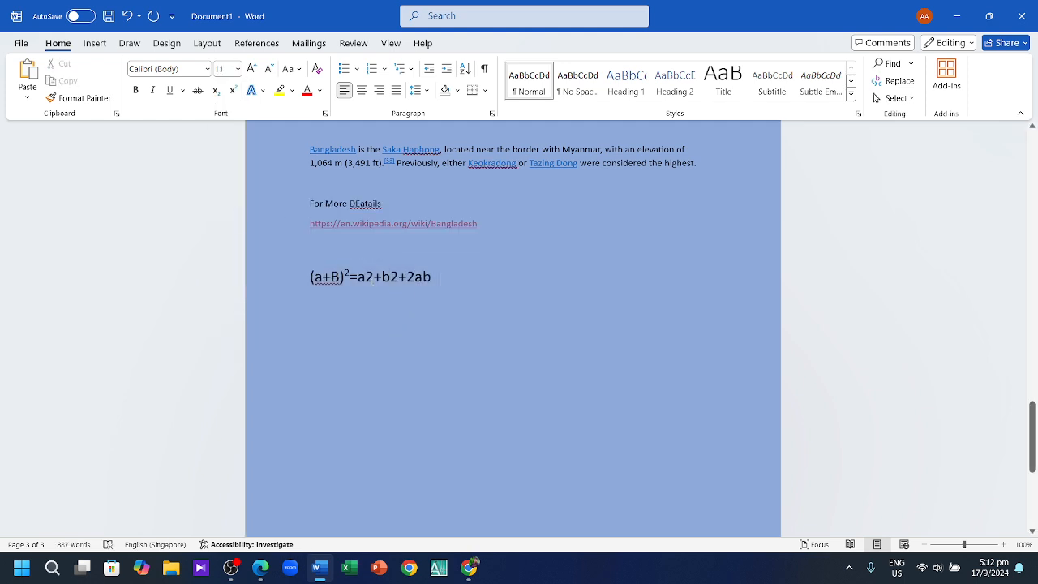
Step: Superscript the 2s to give a² and b², then start a new line with (a-b)2+
left_click_drag(373, 284, 366, 295)
left_click(233, 90)
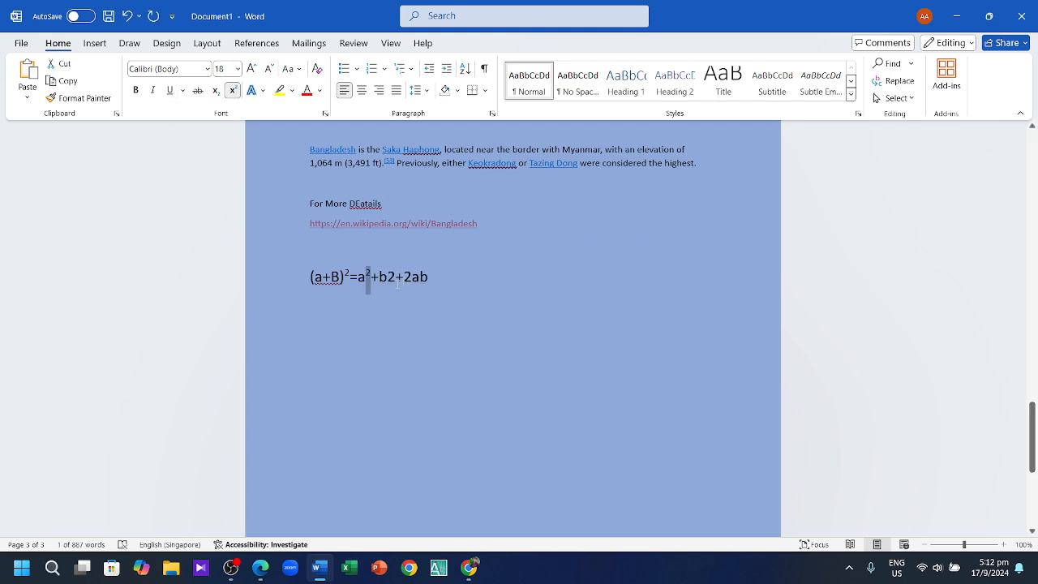
left_click_drag(386, 279, 396, 280)
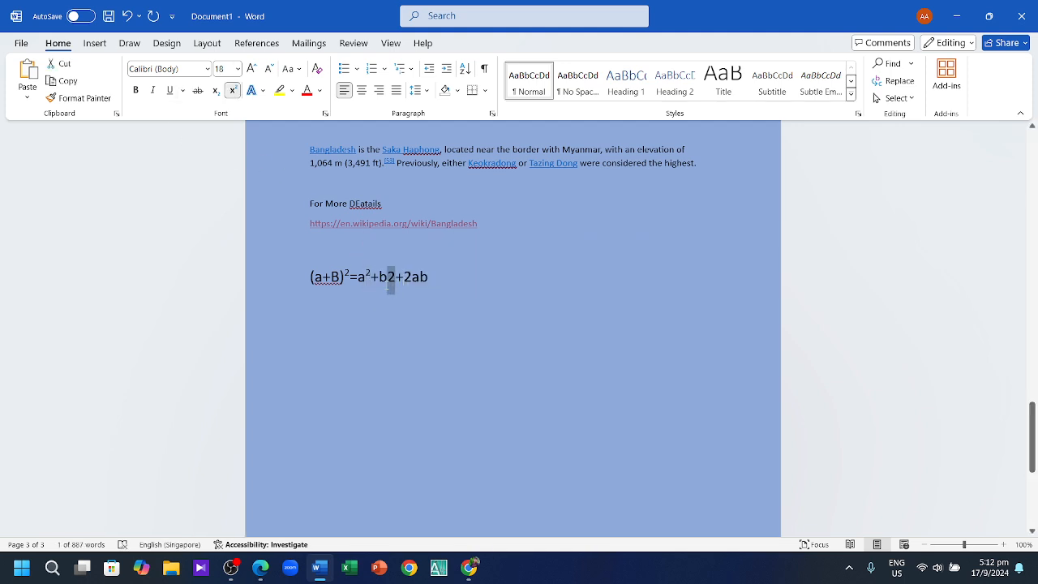
left_click(234, 91)
left_click(441, 280)
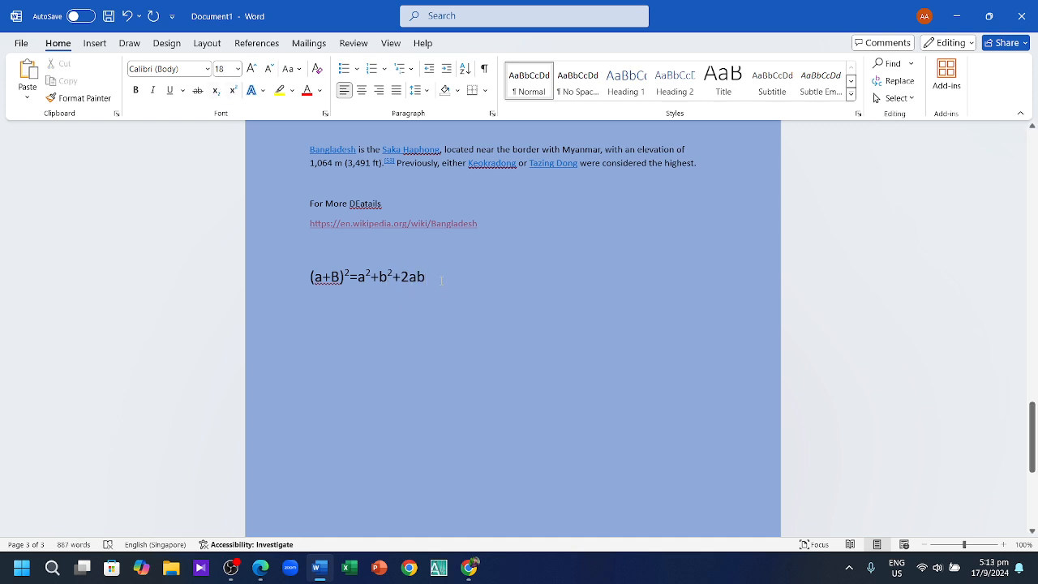
key("Return")
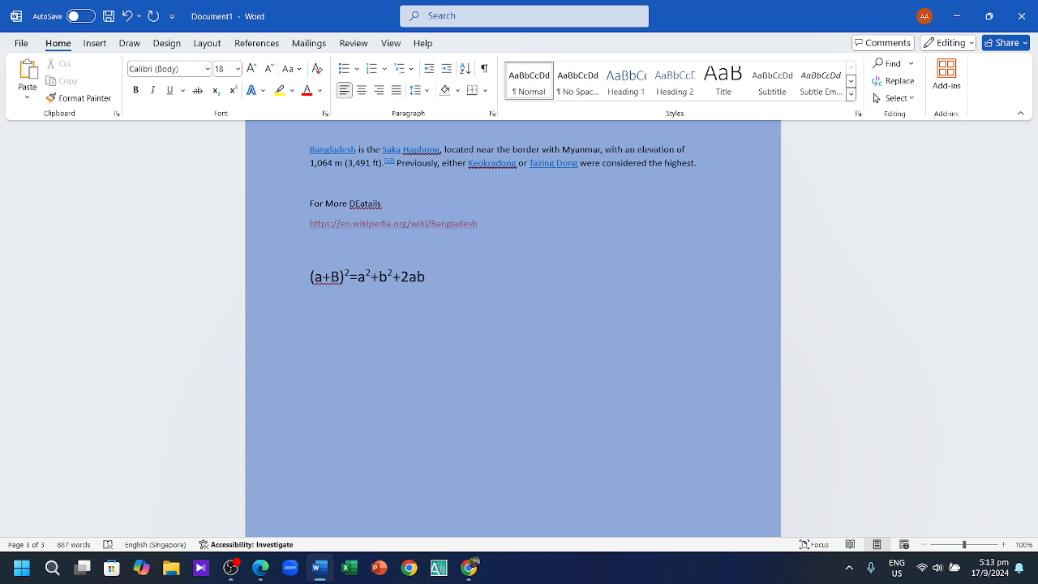
type("(a-b)2+")
Step: Complete the line as (a-b)2=a2-b2=2ab and superscript the 2 after (a-b)
key("BackSpace")
type("=a2-b2=2ab")
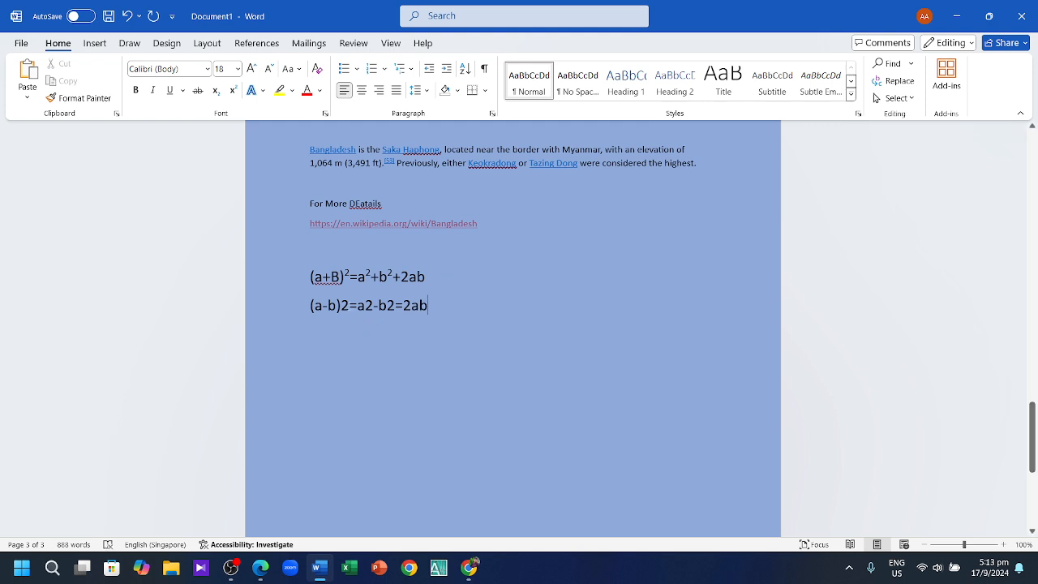
left_click_drag(349, 305, 341, 307)
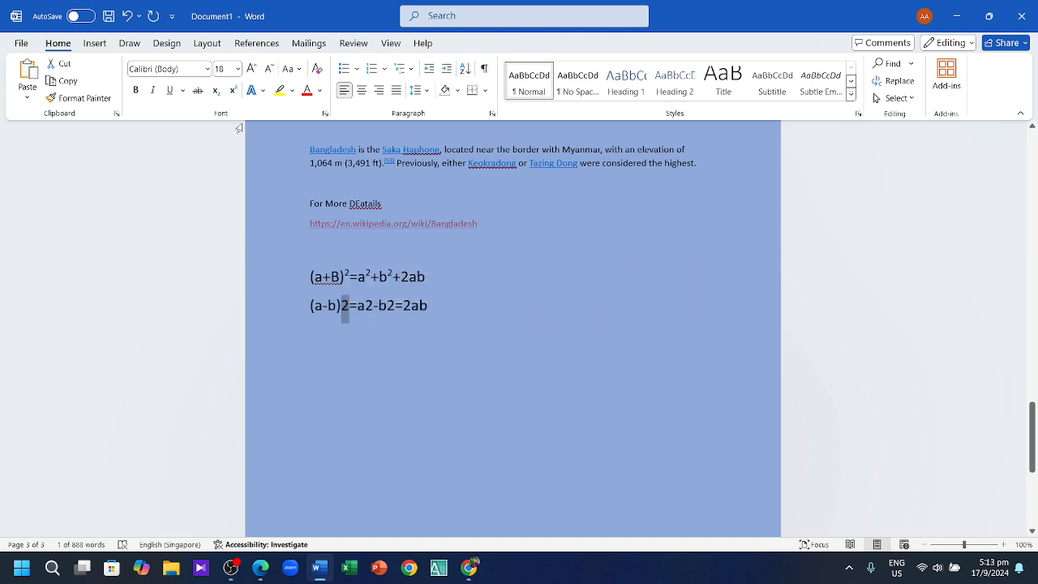
left_click(233, 90)
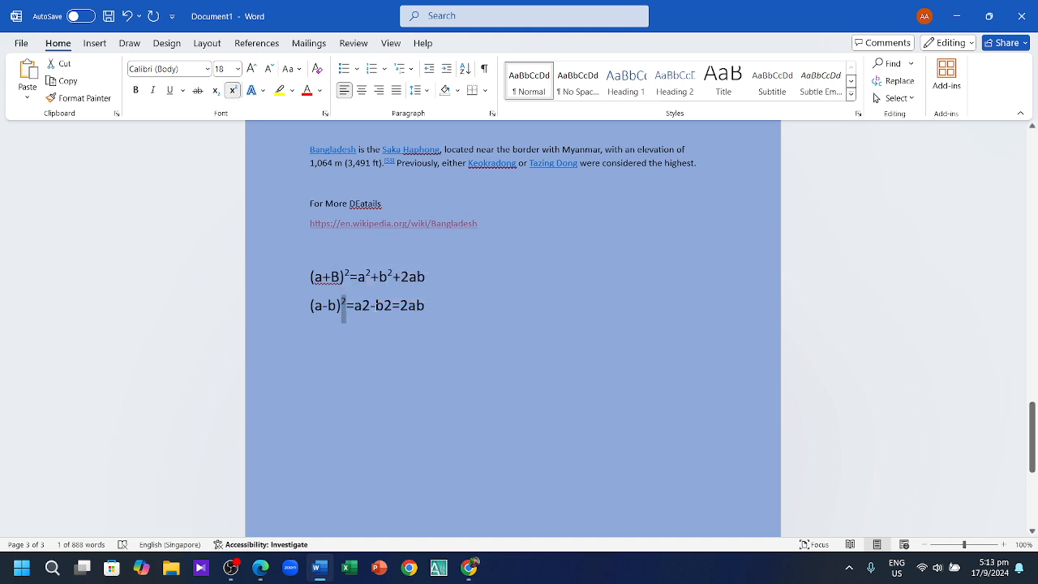
left_click_drag(370, 307, 375, 307)
left_click(370, 314)
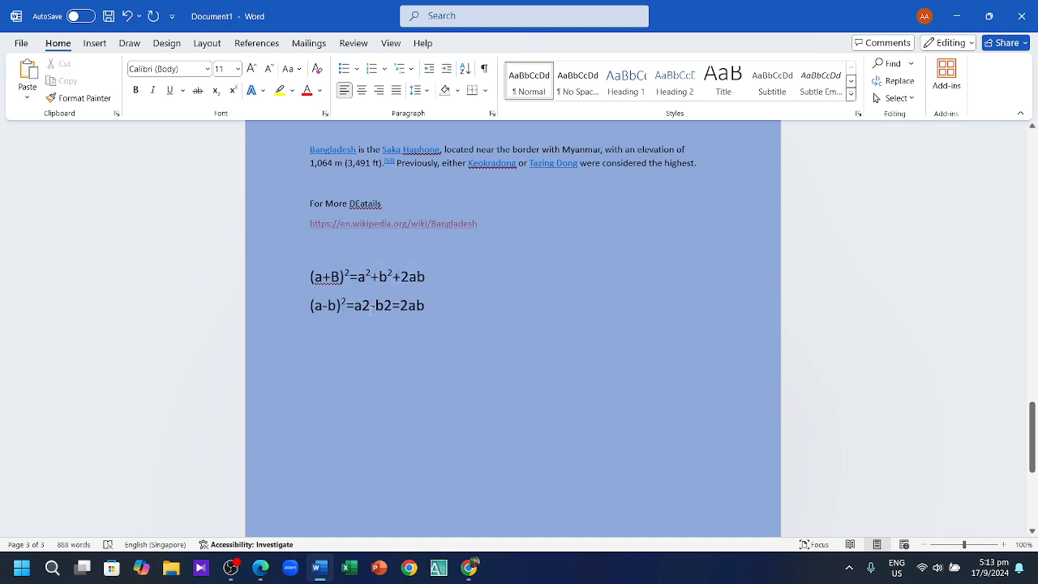
Step: Superscript the 2s after a and b, and replace the = before 2ab with +
mouse_move(362, 325)
left_mouse_down()
mouse_move(383, 311)
mouse_move(370, 307)
left_mouse_up()
left_click(376, 331)
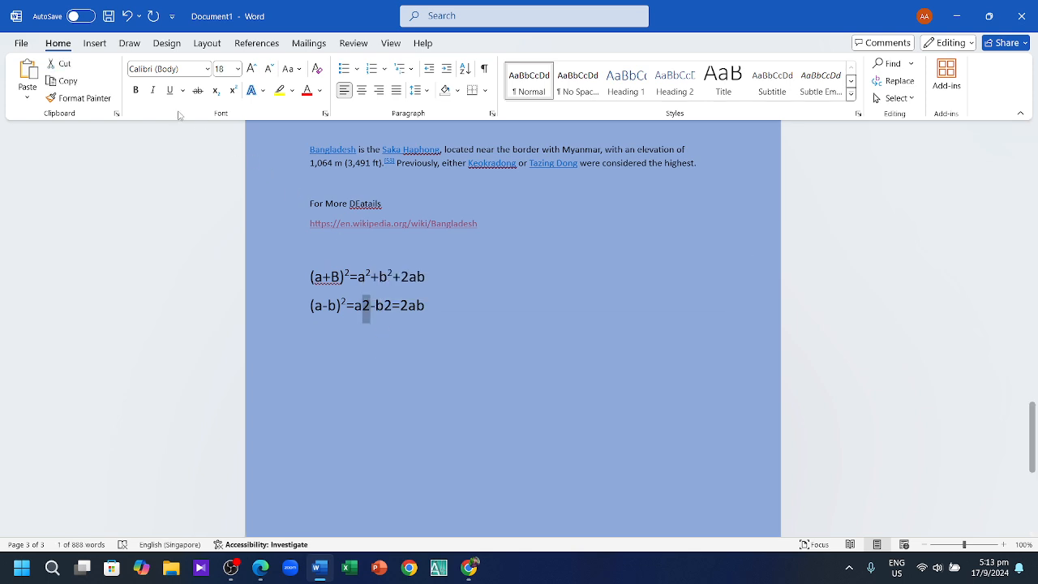
left_click(233, 90)
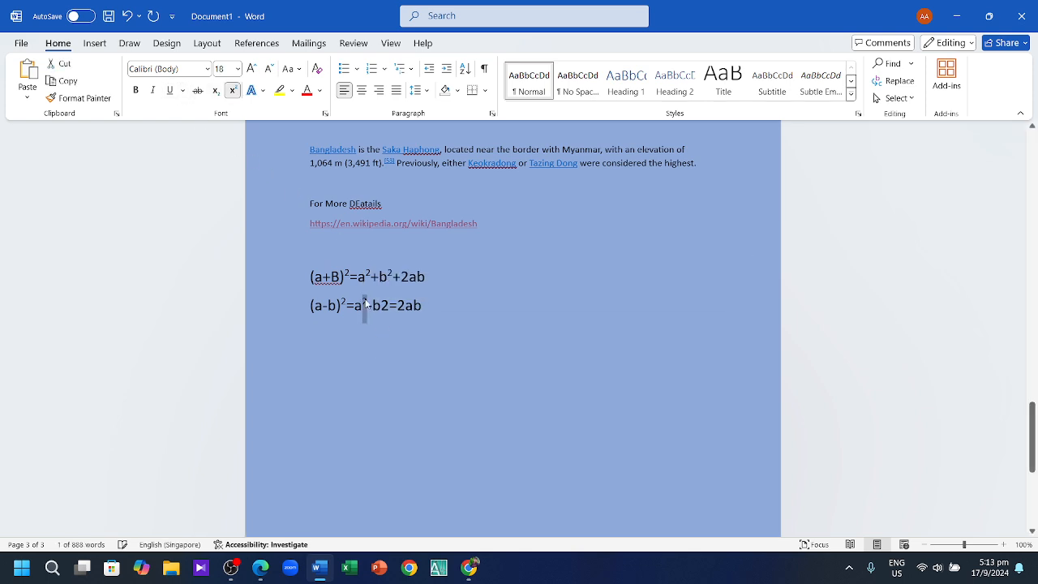
left_click_drag(380, 307, 389, 306)
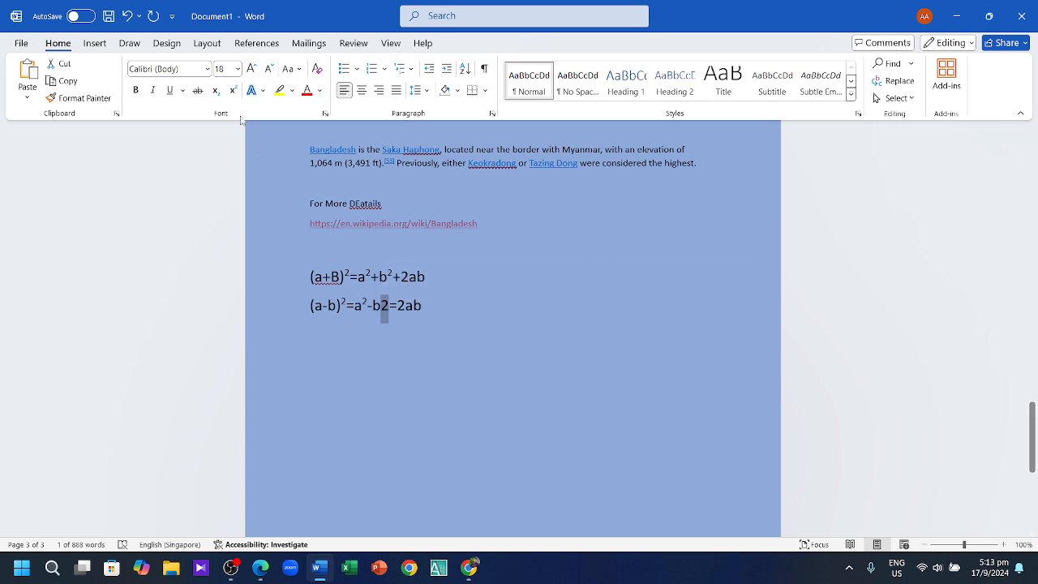
key("ctrl+shift+plus")
left_click(394, 305)
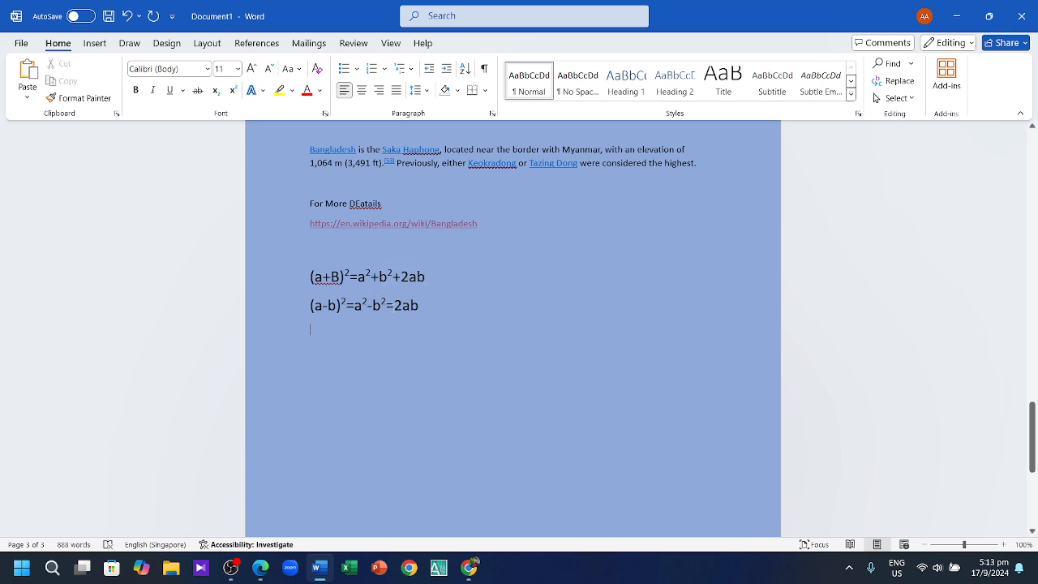
key("BackSpace")
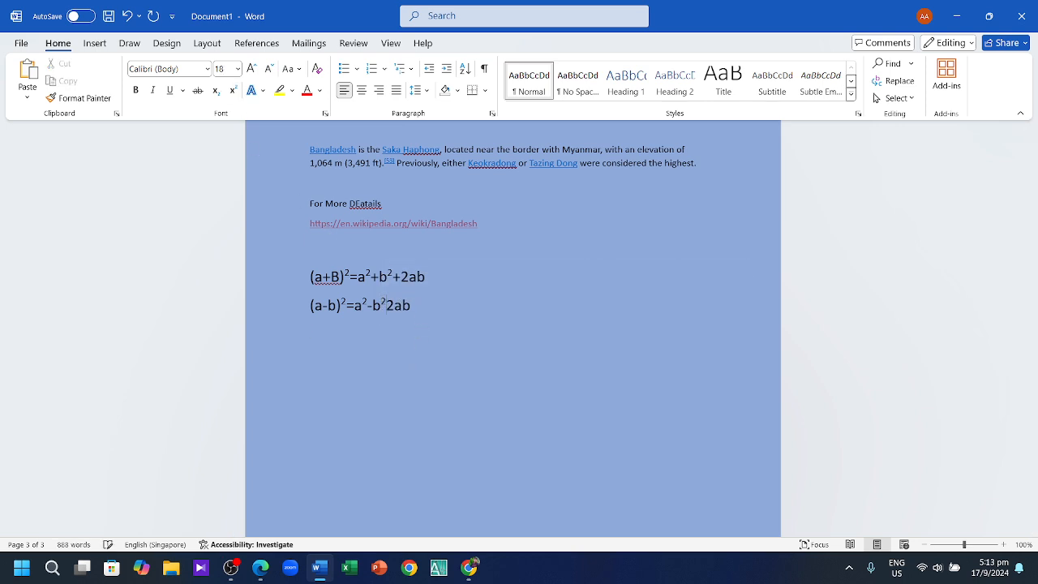
type("+")
Step: Type H2SO4 on a new line below the second formula, correcting typos along the way
key("End")
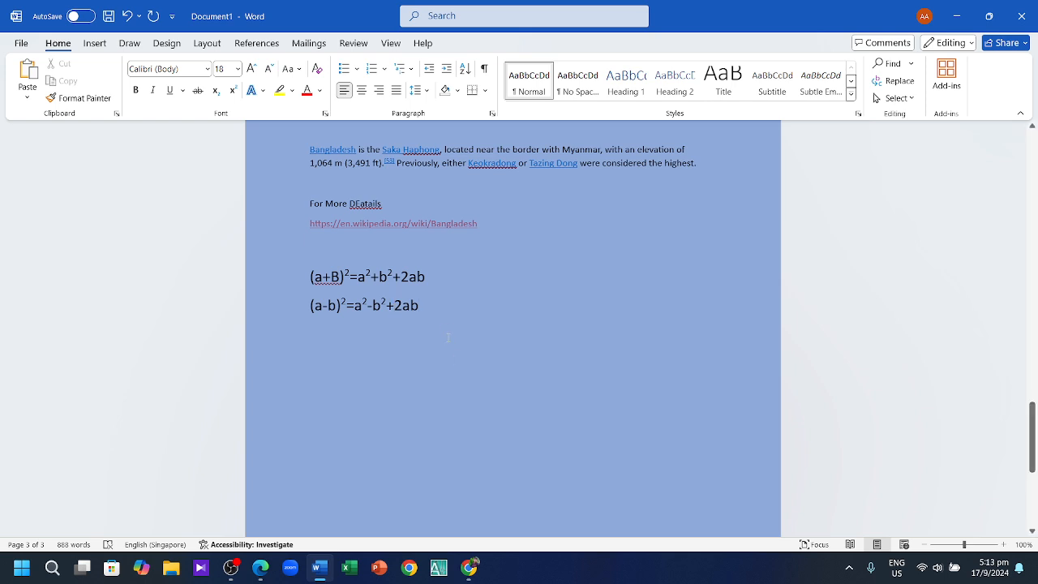
key("Return")
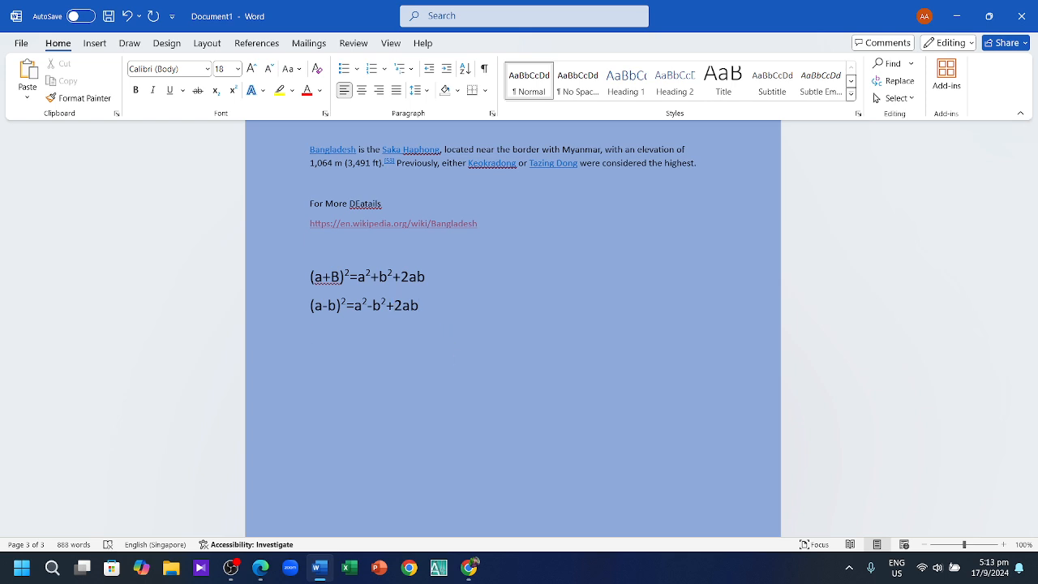
type("H2")
type("so")
type("r")
key("BackSpace")
key("BackSpace")
key("BackSpace")
type("S")
type("o")
type("5")
key("BackSpace")
type("4")
key("BackSpace")
key("BackSpace")
type("O$")
key("BackSpace")
type("4")
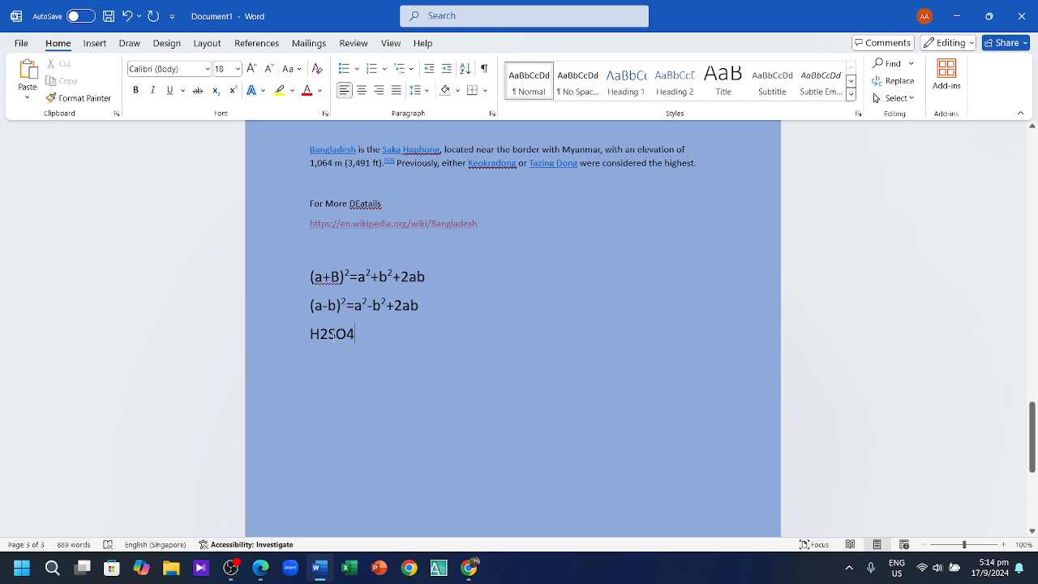
Step: Make the 2 and the 4 in H2SO4 subscripts, giving H₂SO₄
left_click_drag(328, 338, 321, 340)
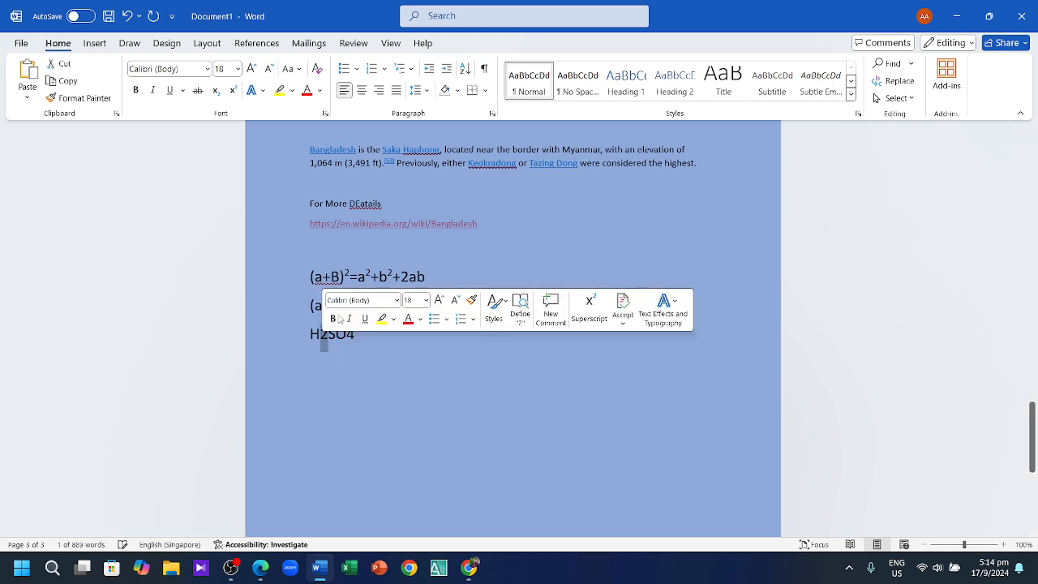
left_click(216, 90)
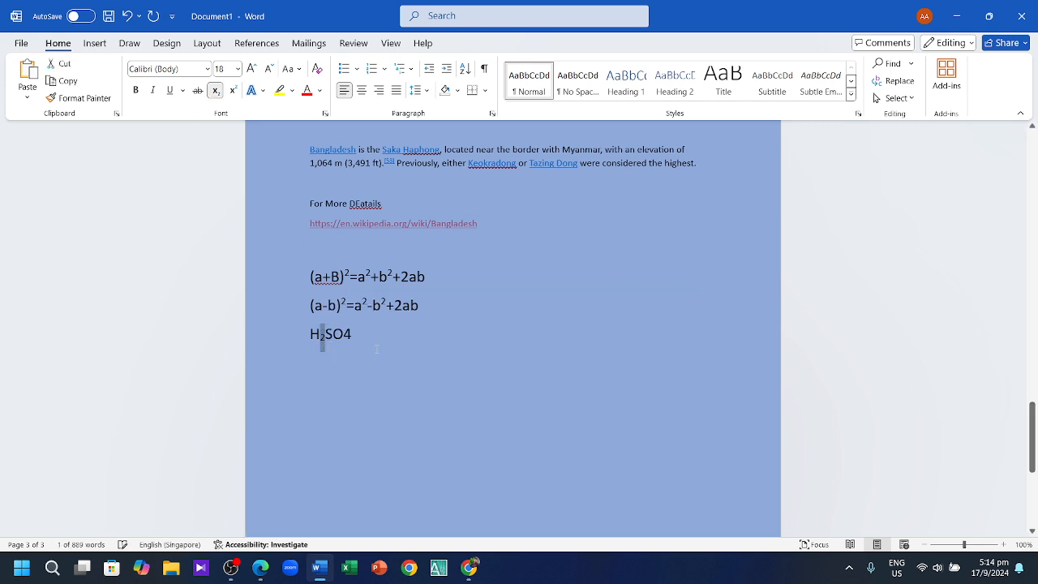
left_click(349, 334)
left_click_drag(351, 335, 345, 339)
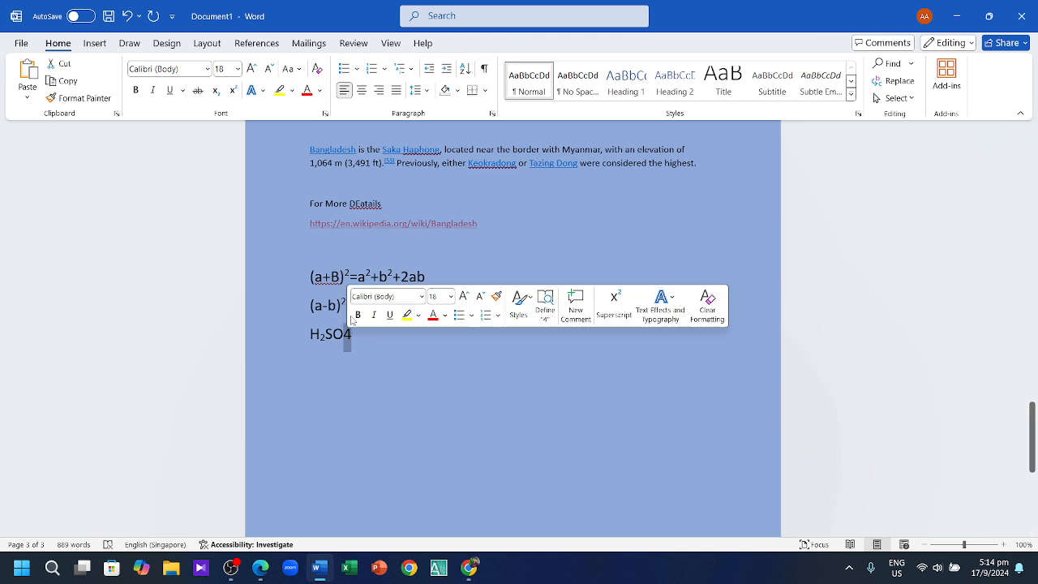
left_click(215, 90)
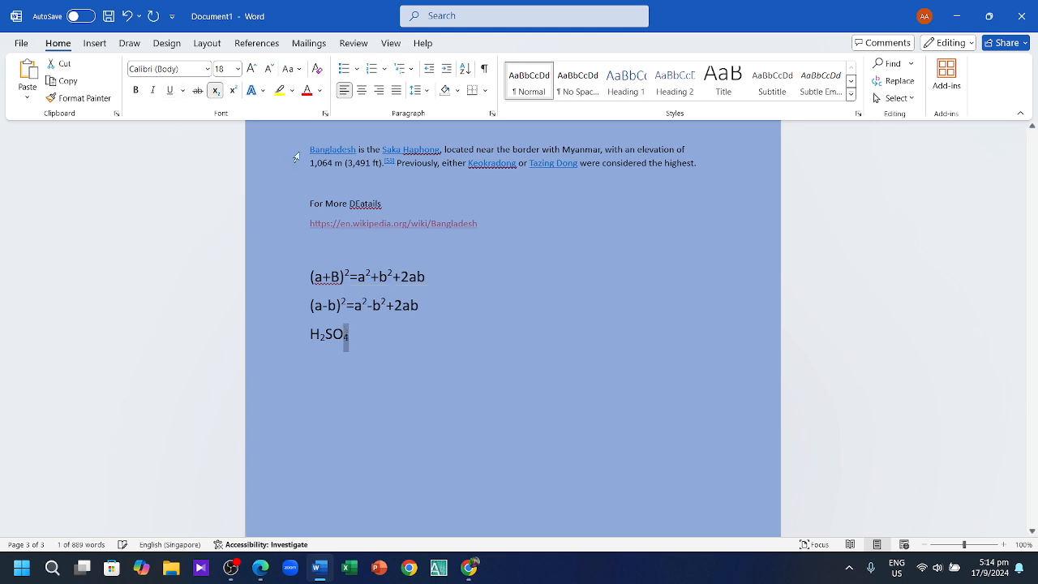
left_click(347, 338)
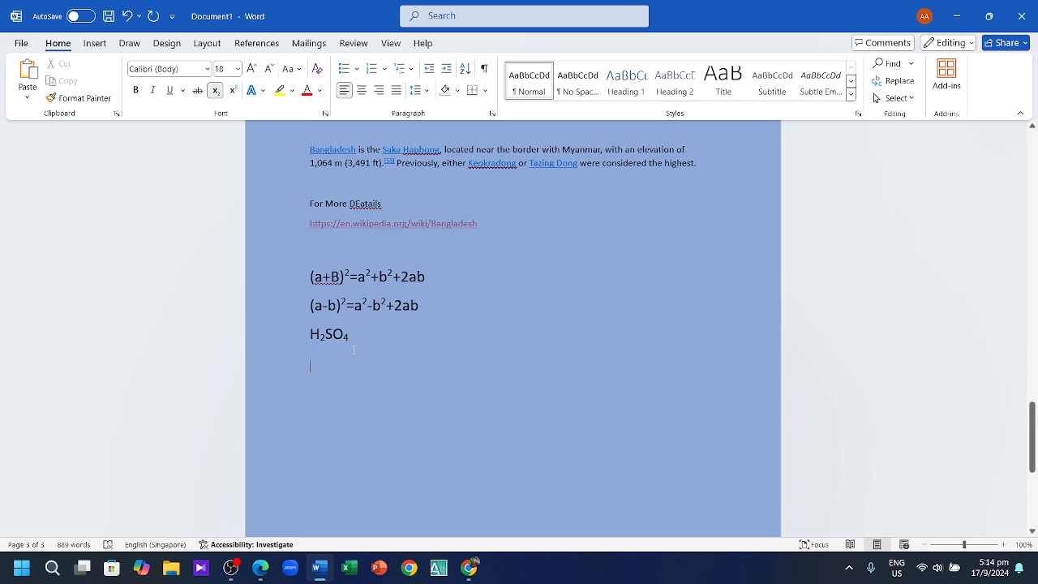
Step: Remove a draft 'Table' word and set the font size to 20
type("Ta")
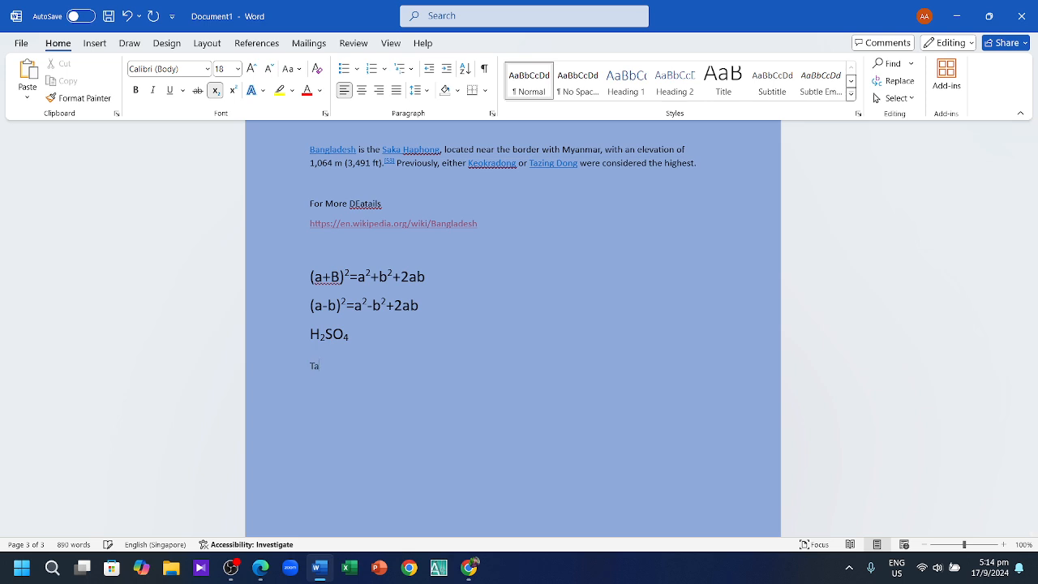
type("ble")
left_click(299, 373)
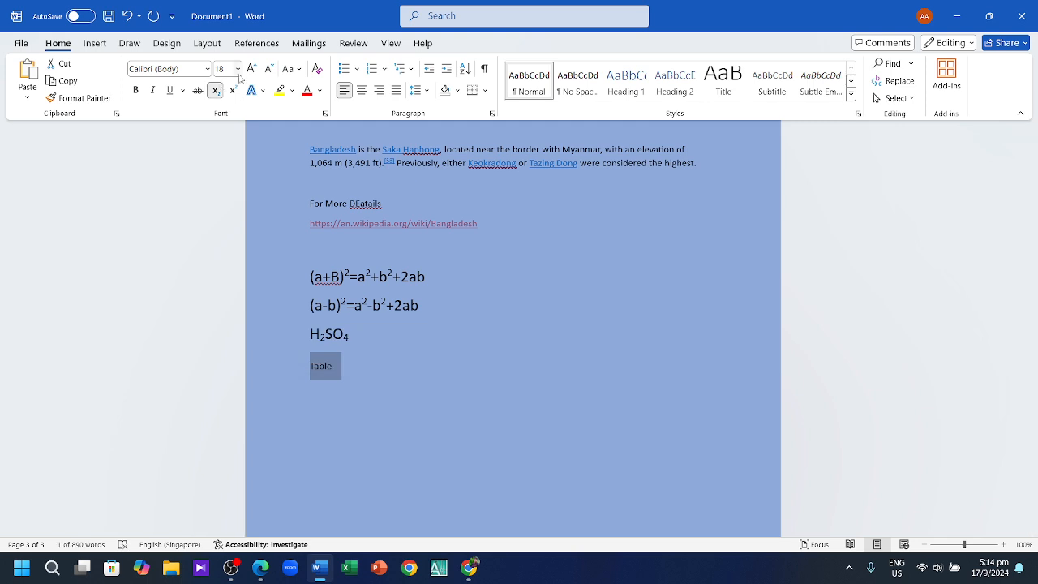
left_click(459, 399)
left_click(435, 369)
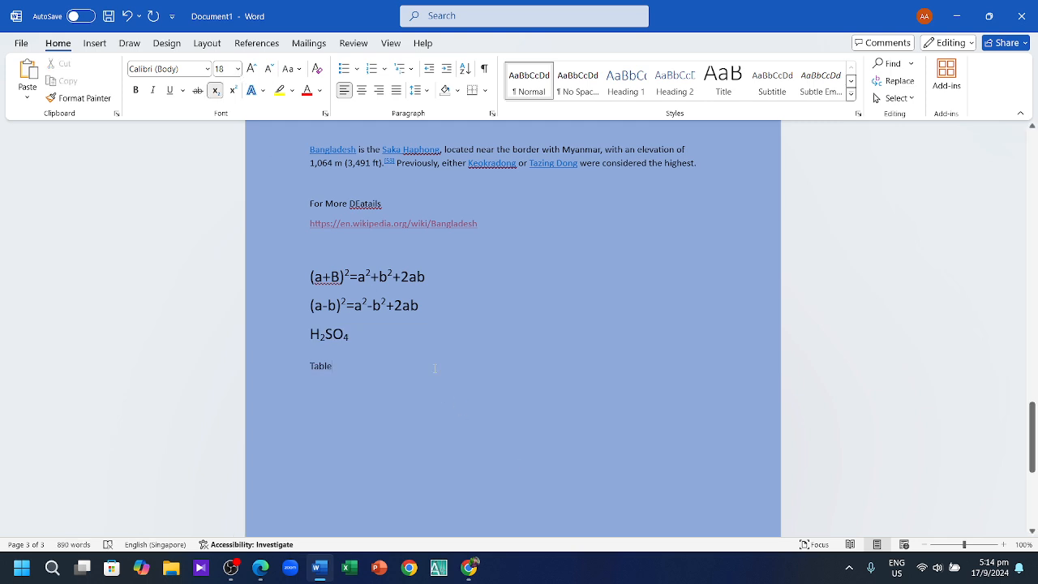
key("BackSpace")
key("BackSpace")
key("BackSpace")
key("BackSpace")
key("BackSpace")
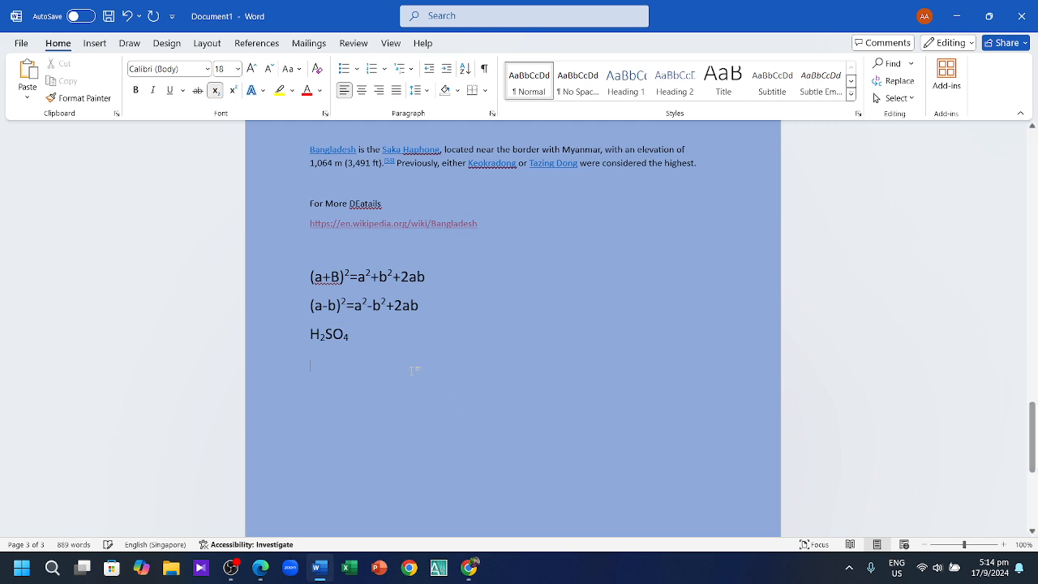
left_click(238, 68)
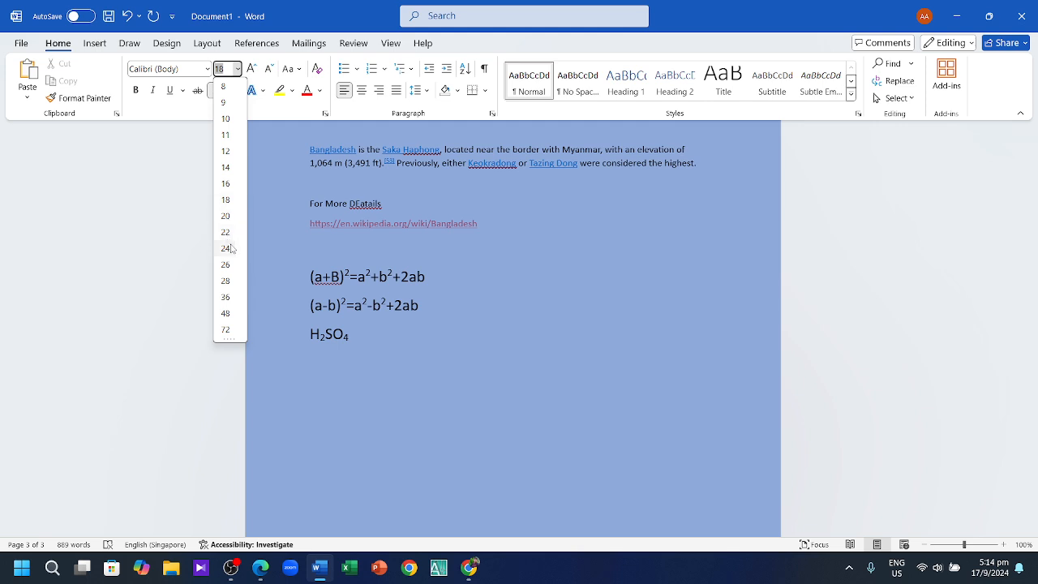
left_click(232, 220)
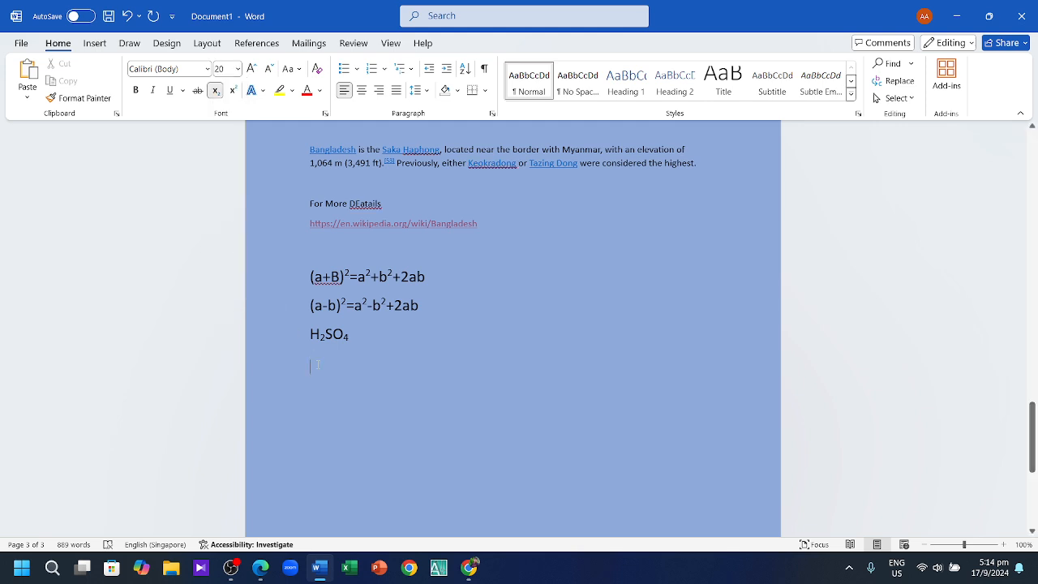
Step: Type the heading 'Table:' and leave an empty line beneath it
type("T")
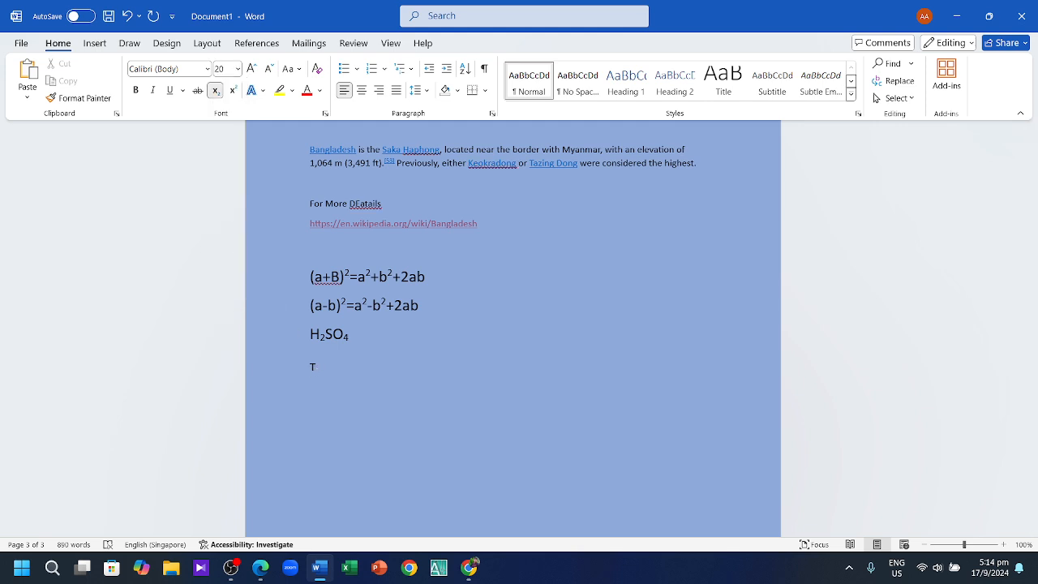
type("able")
type(":")
key("Return")
type("\\")
key("BackSpace")
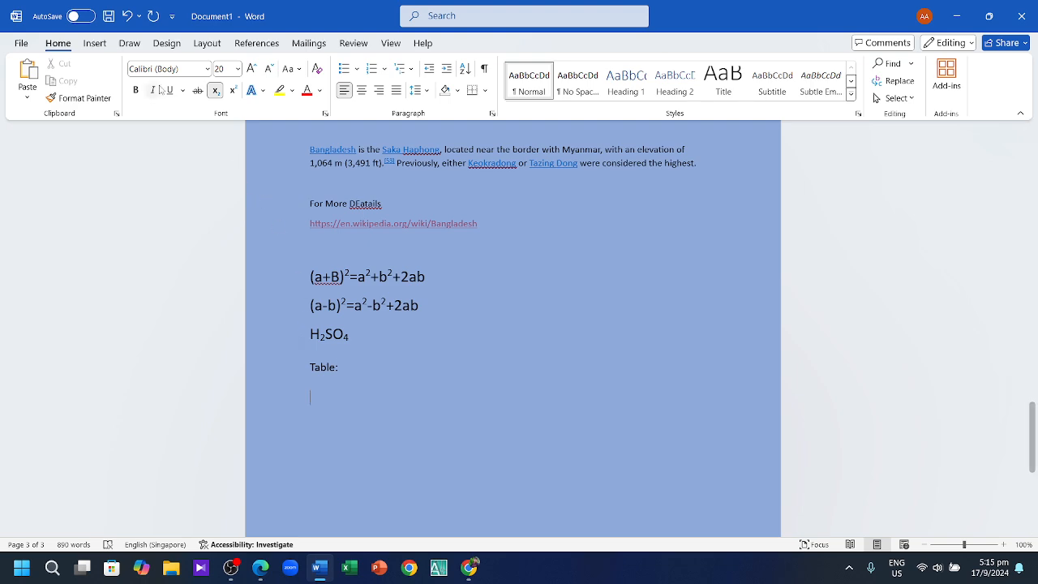
left_click(166, 46)
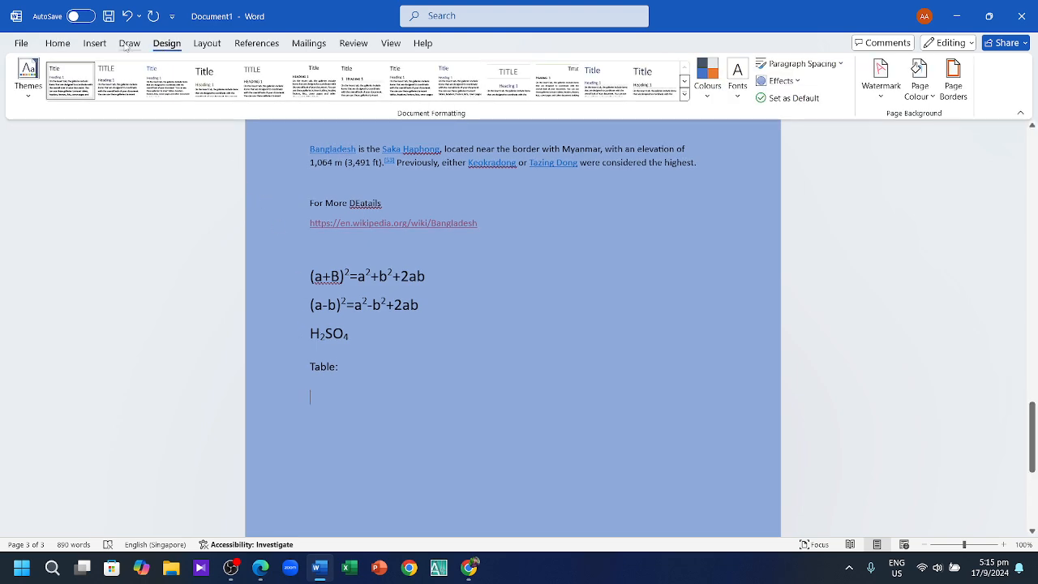
left_click(129, 44)
left_click(95, 44)
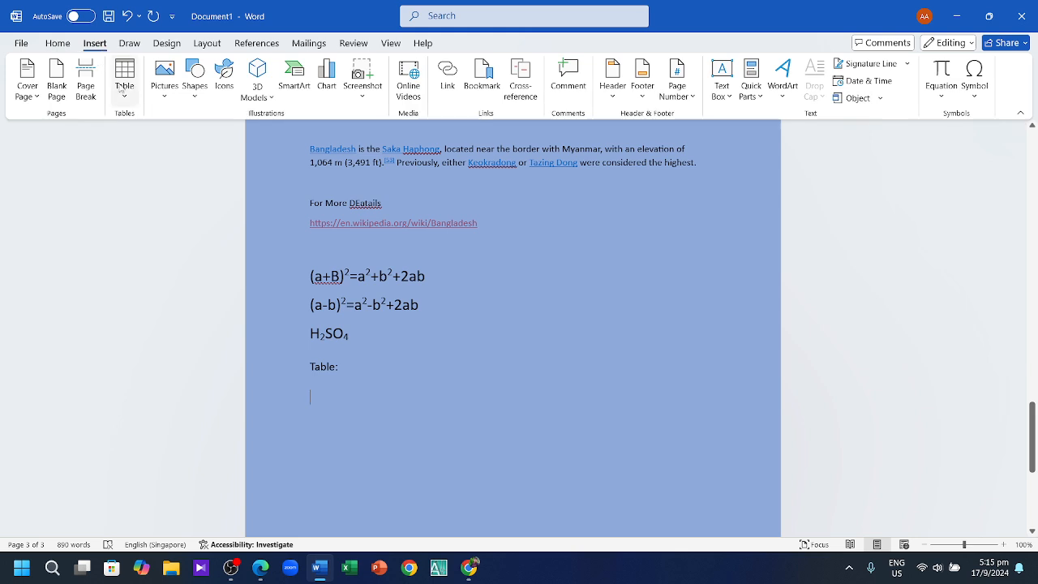
left_click(124, 81)
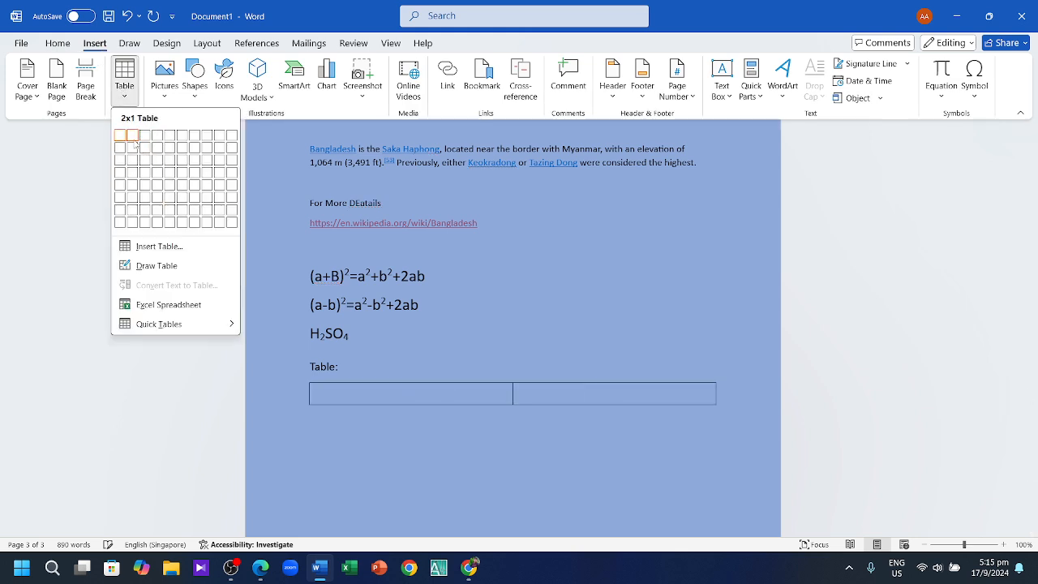
left_click(179, 153)
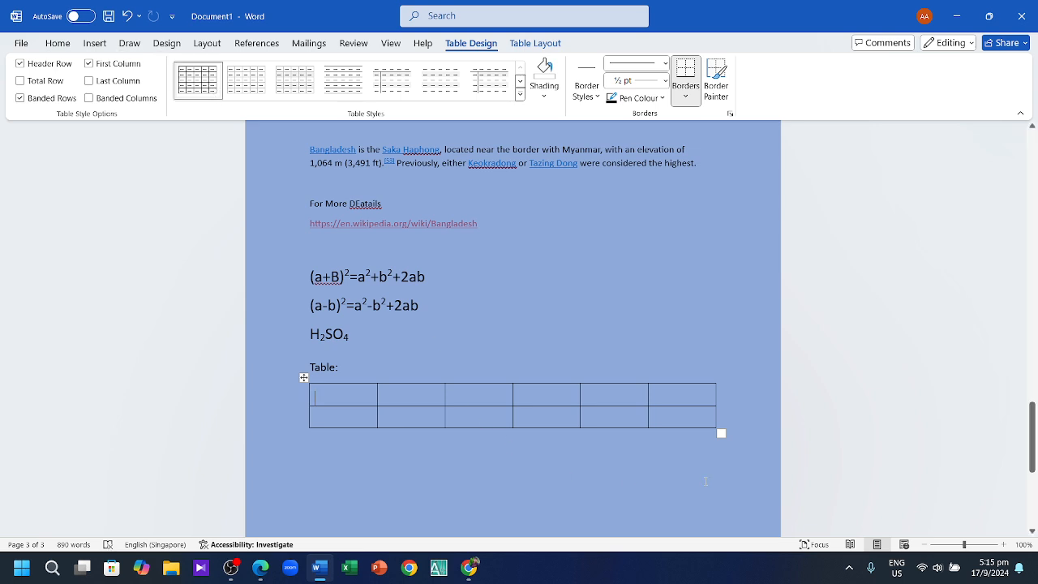
left_click_drag(706, 481, 506, 390)
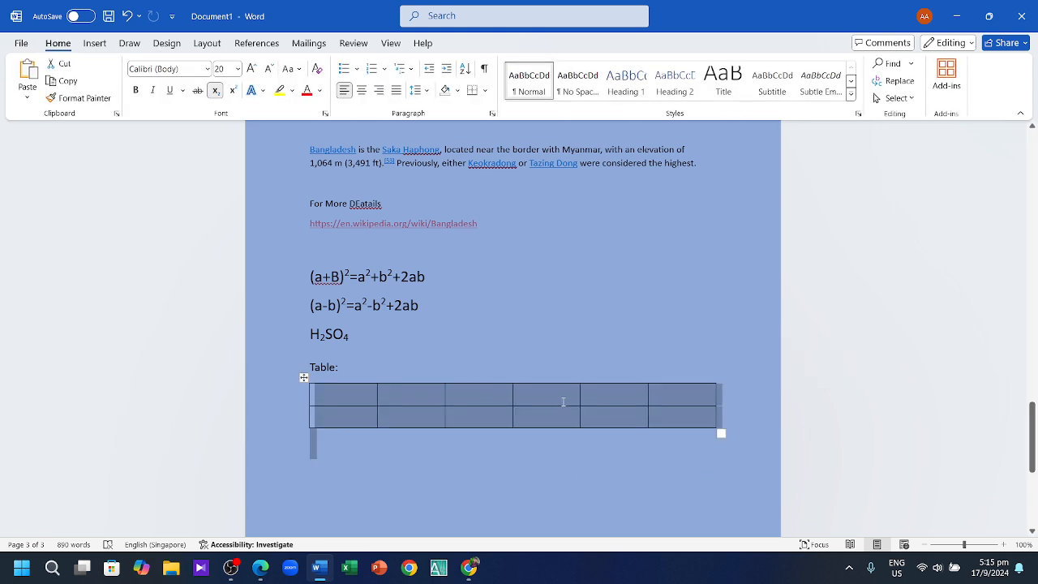
key("Left")
key("BackSpace")
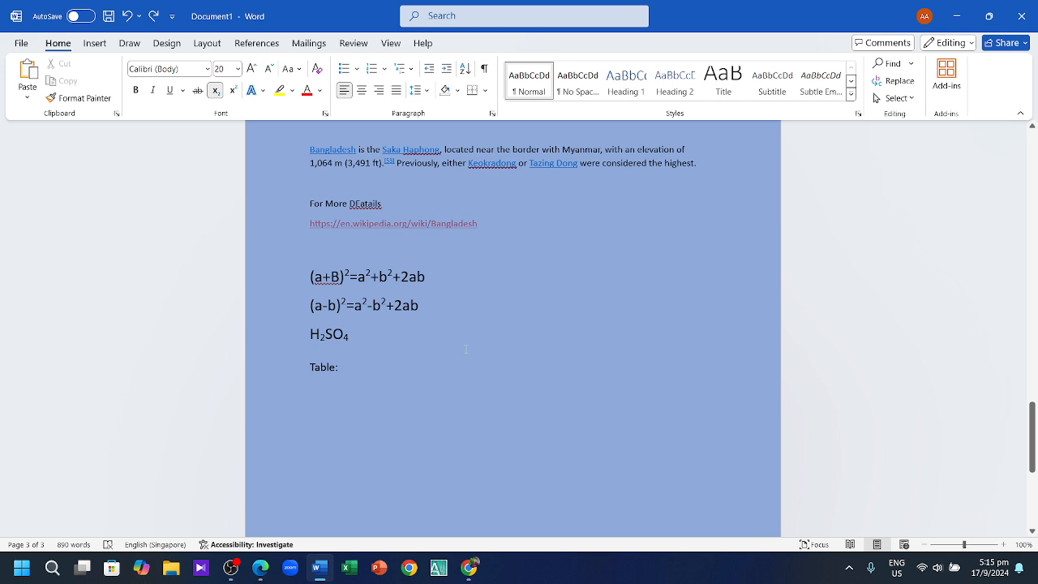
left_click(98, 42)
Step: Insert an 8-column, 2-row table and merge the first two top-row cells
left_click(125, 87)
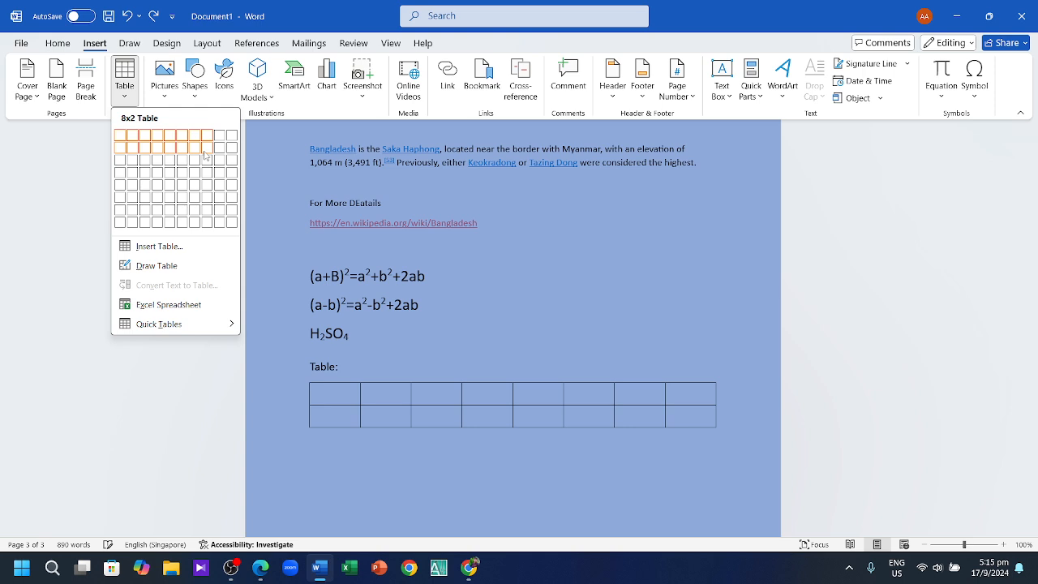
left_click(206, 155)
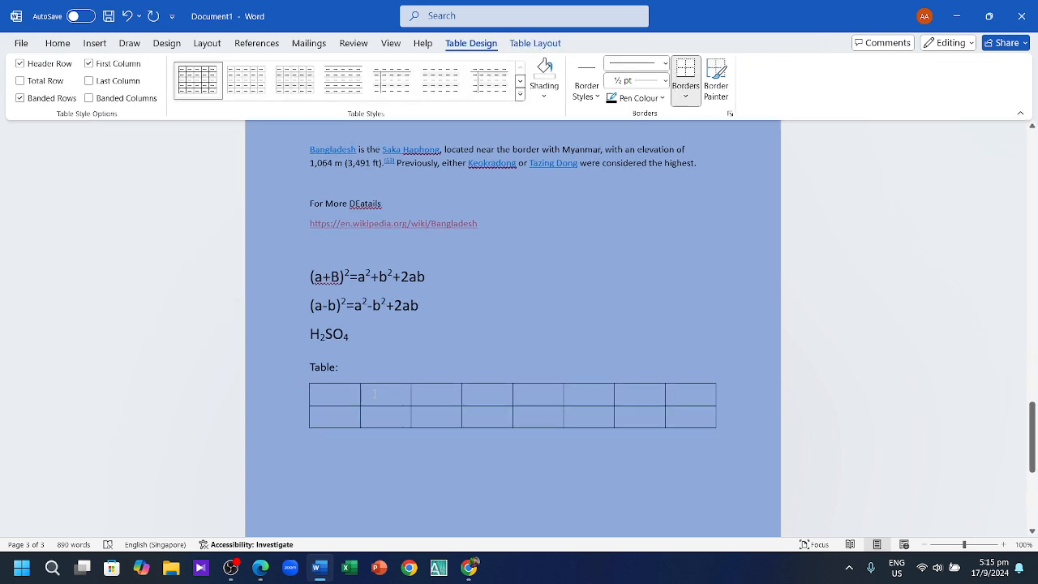
left_click_drag(395, 394, 342, 399)
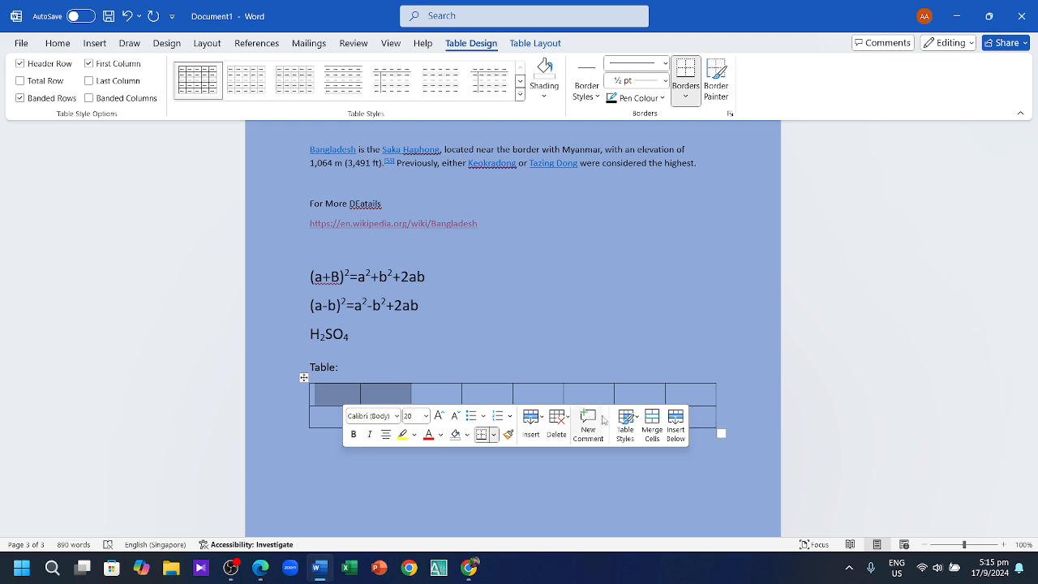
left_click(652, 430)
left_click(580, 315)
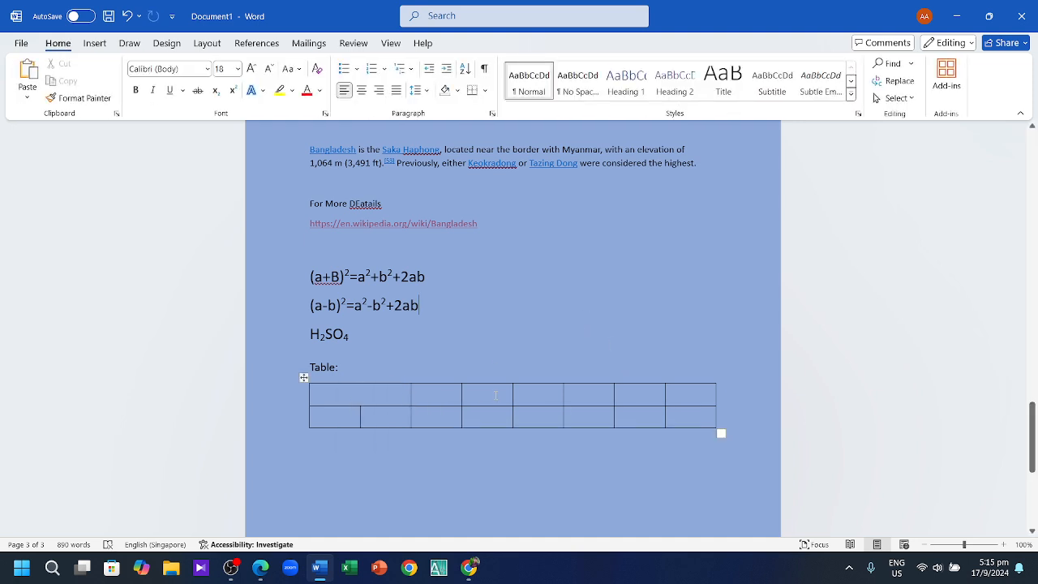
Step: Merge top-row cells 3-4, 5-6 and 7-8, then place the cursor in the first cell
left_click_drag(496, 395, 435, 387)
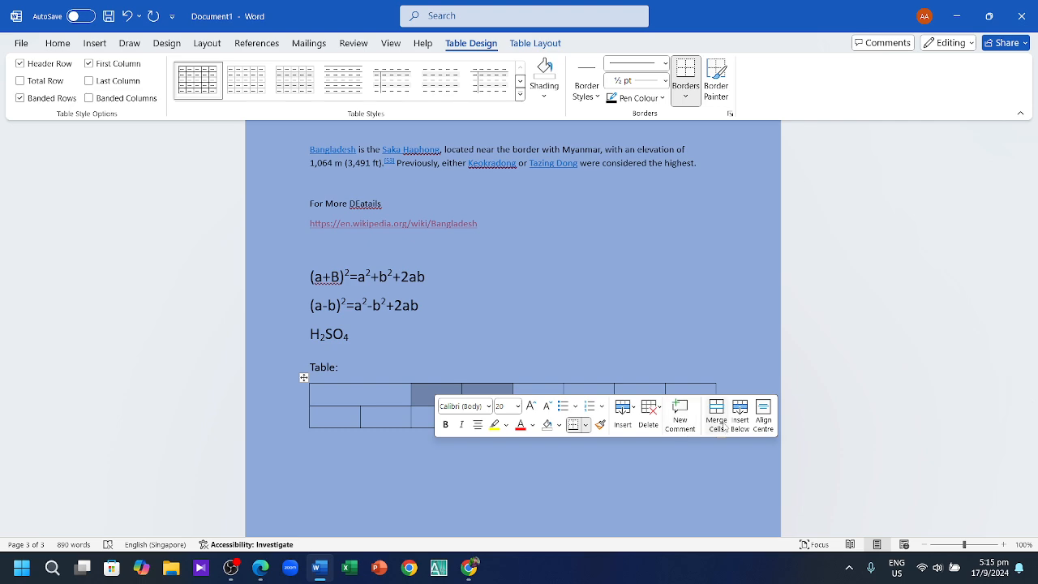
left_click(718, 421)
left_click_drag(527, 395, 600, 395)
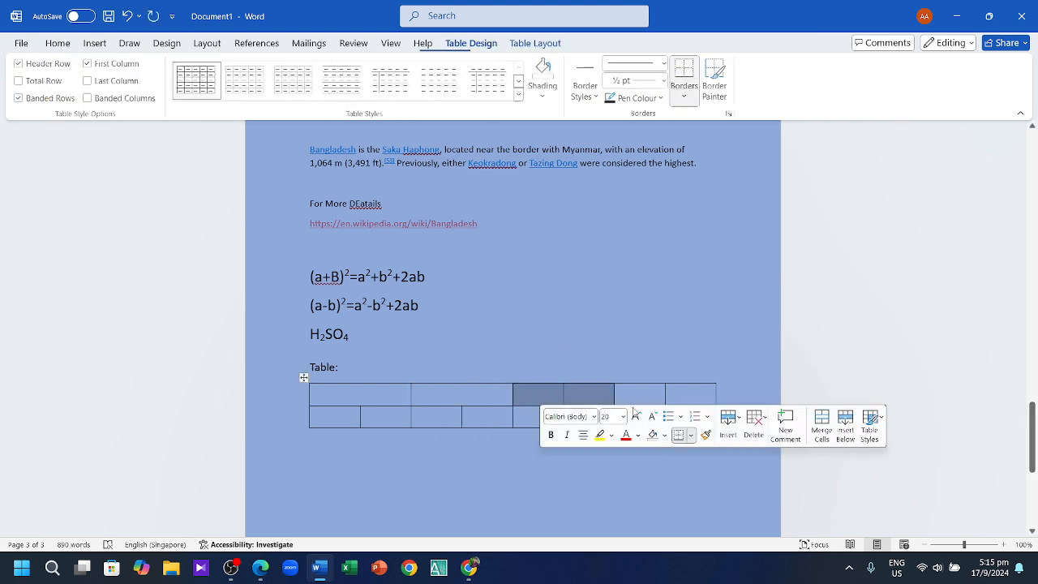
left_click(822, 423)
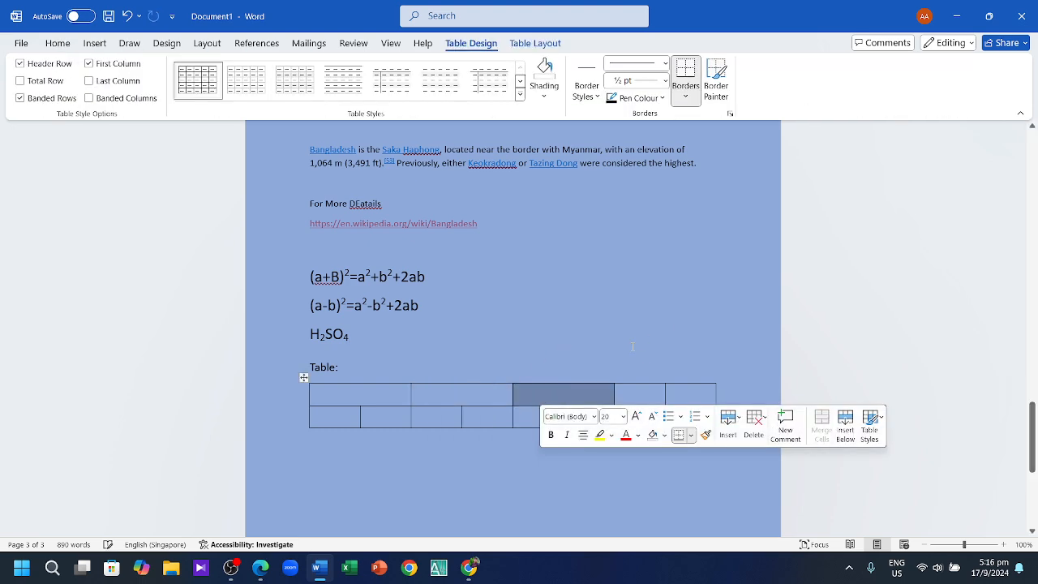
left_click_drag(663, 391, 688, 401)
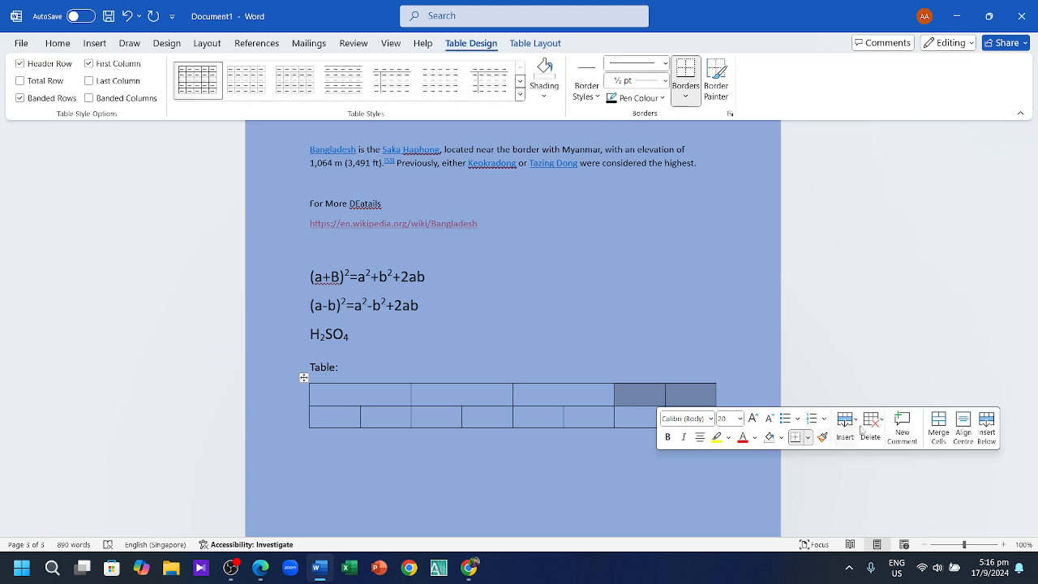
left_click(938, 425)
left_click(366, 347)
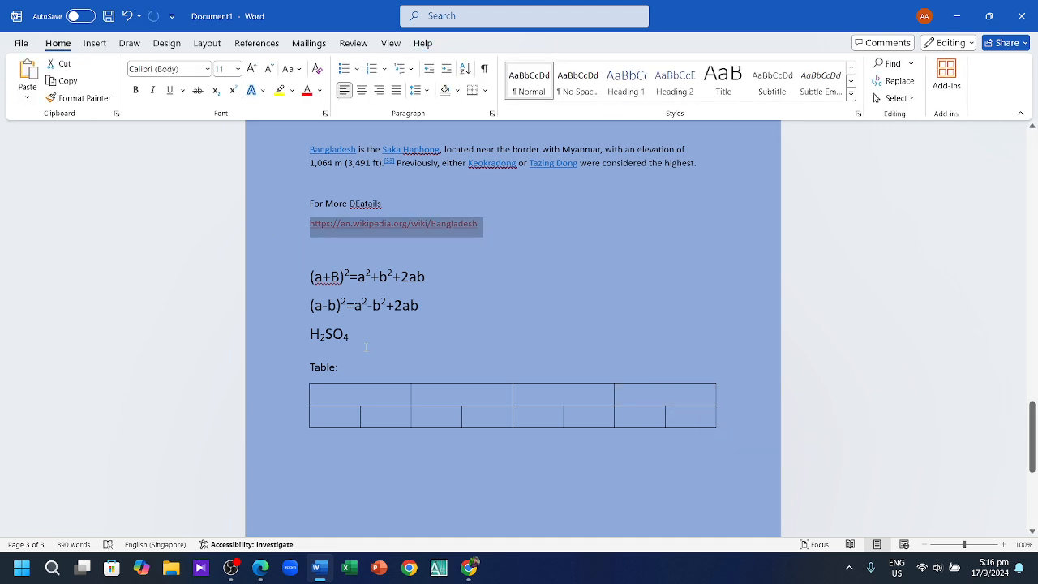
left_click(370, 274)
left_click(358, 395)
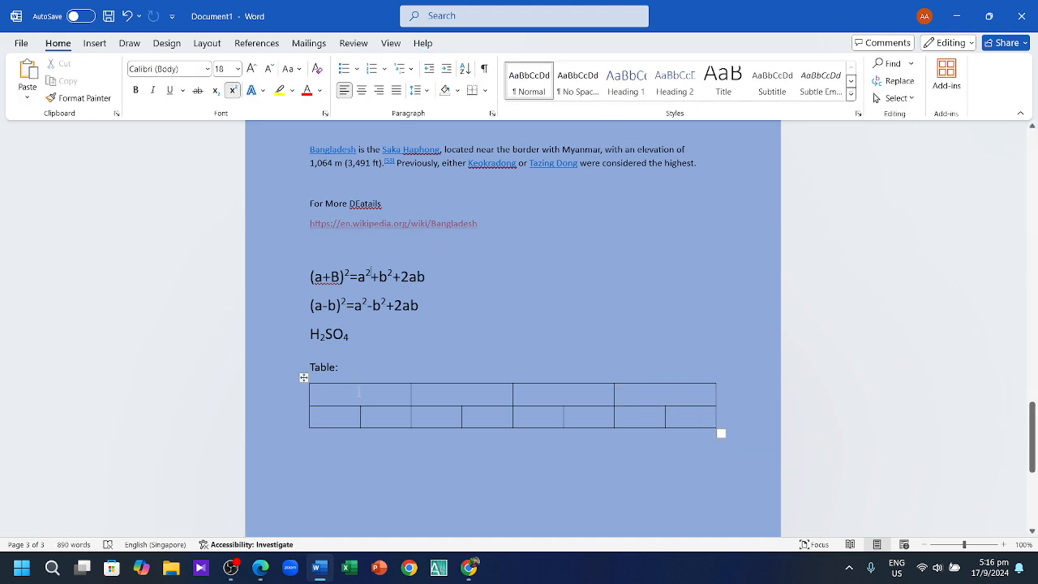
Step: Enter 'Highermath' in the table's merged top cell
type("Hi")
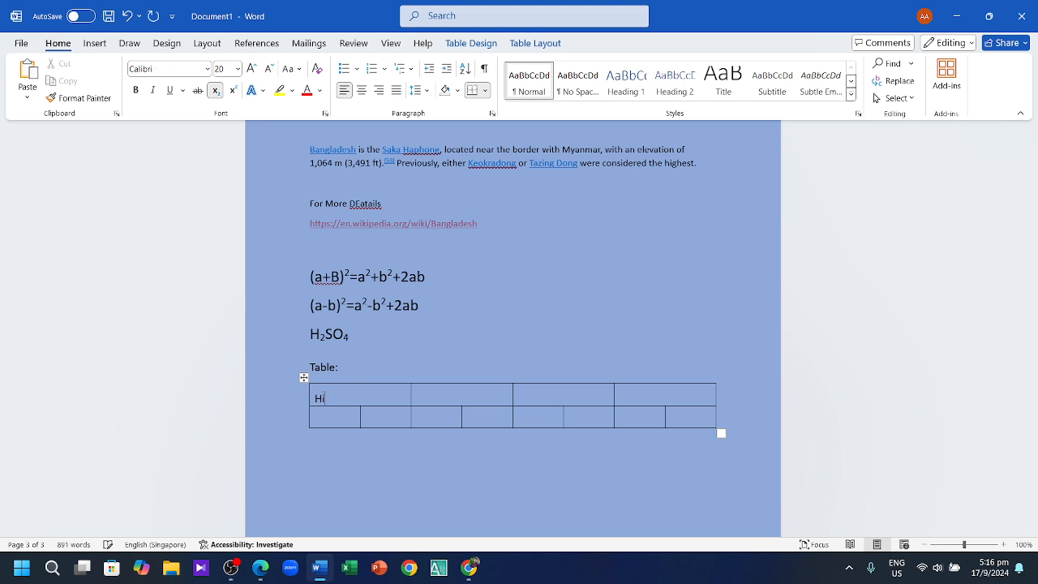
type("ghermath")
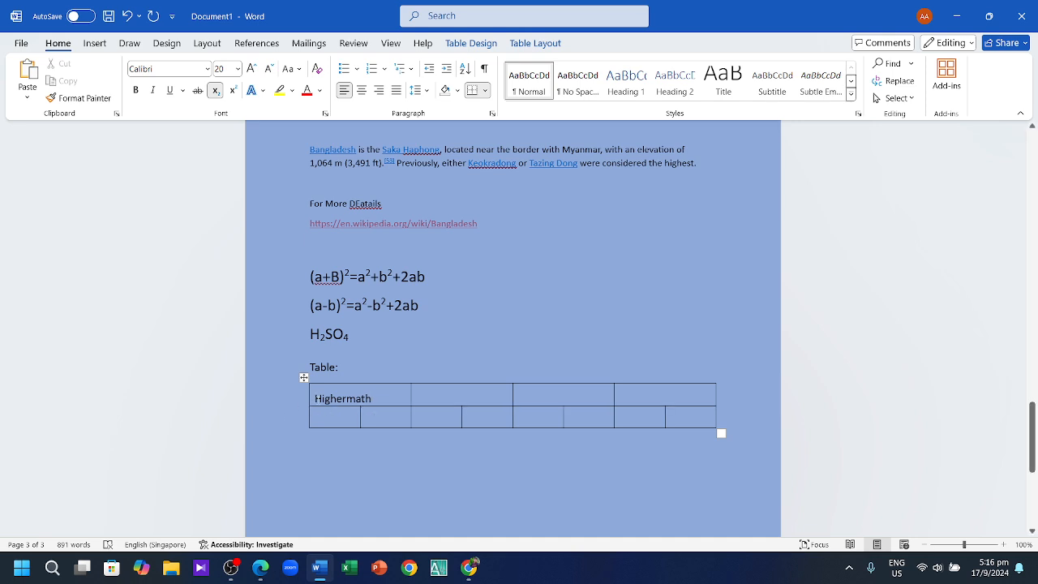
left_click(312, 398)
left_click(312, 399)
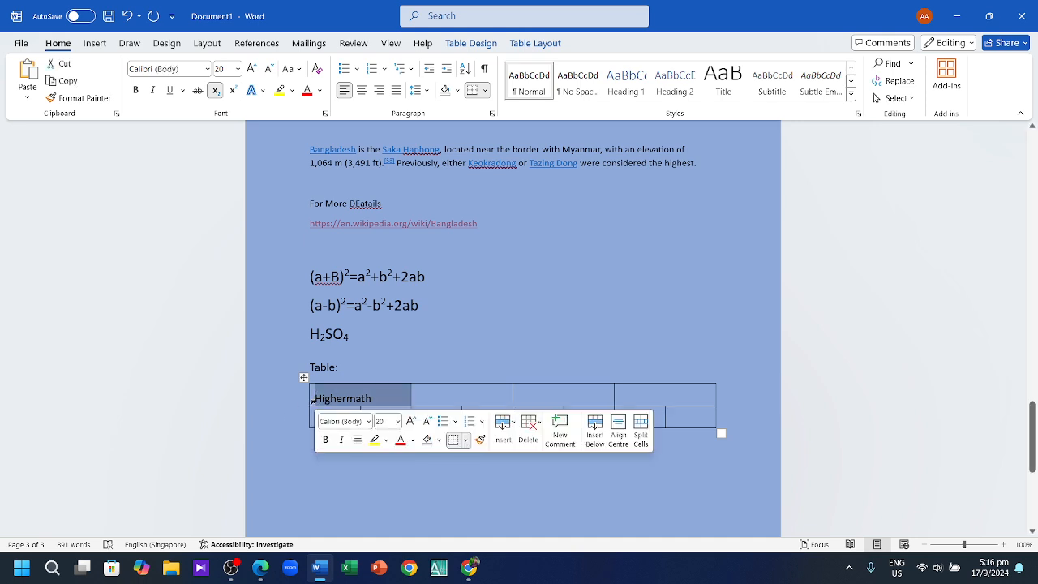
left_click(509, 343)
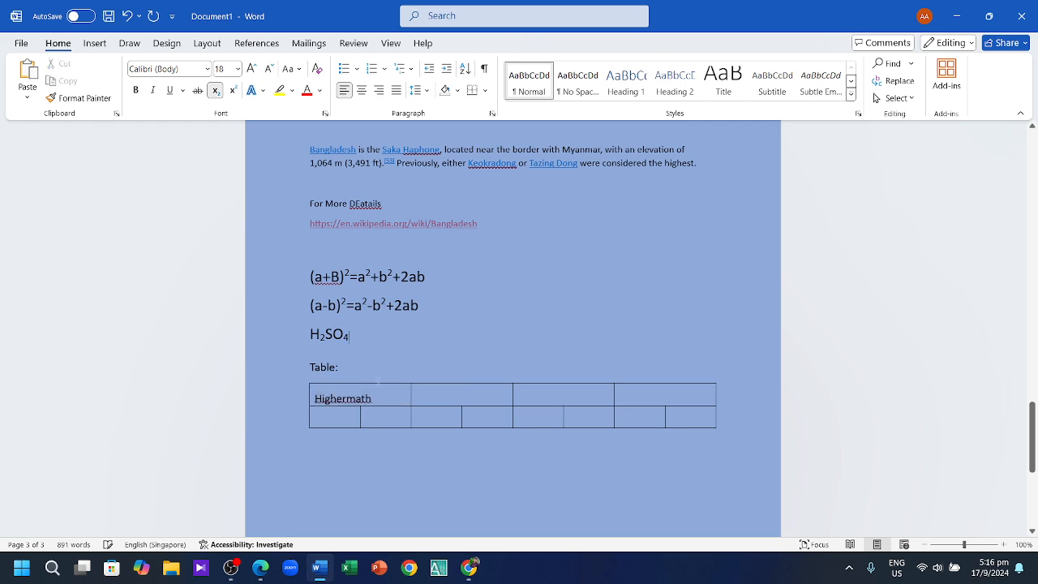
left_click(311, 401)
left_click(334, 397)
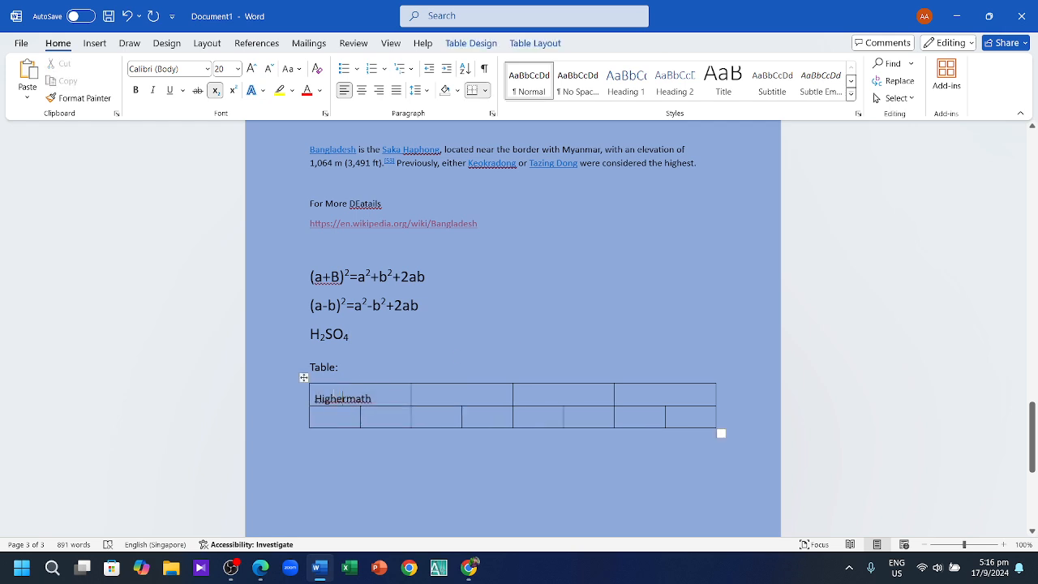
double_click(342, 396)
left_click(492, 392)
Step: Fill the second row's two cells with 'Ist' and '2nd'
left_click(350, 418)
type("Ist")
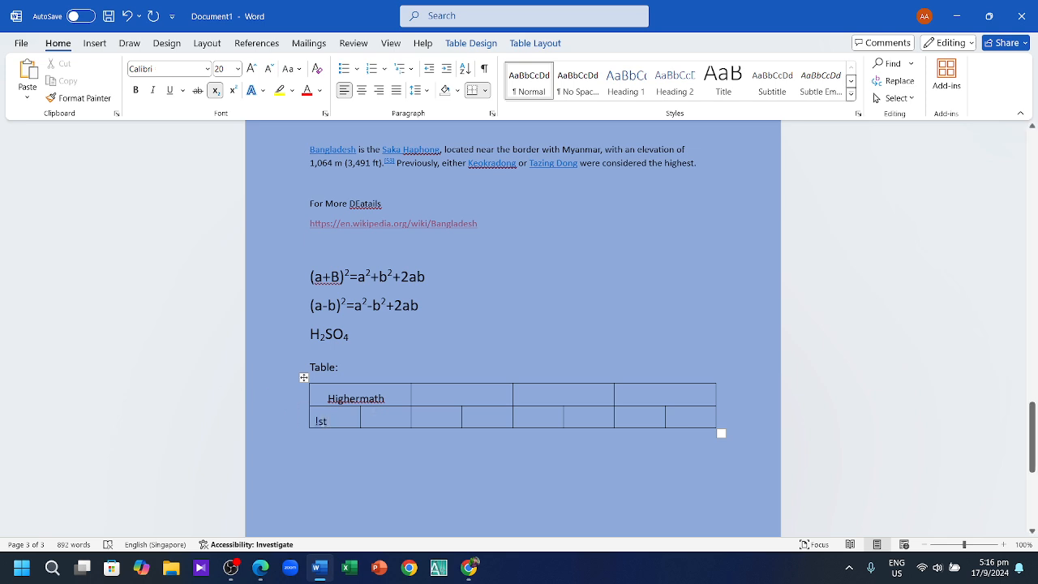
left_click(382, 422)
type("@")
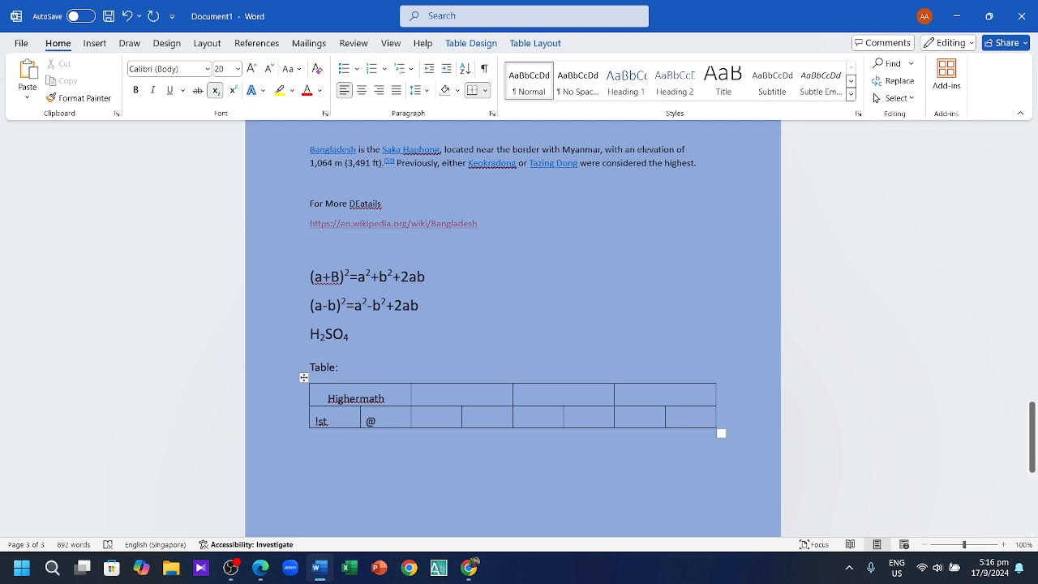
type("nd")
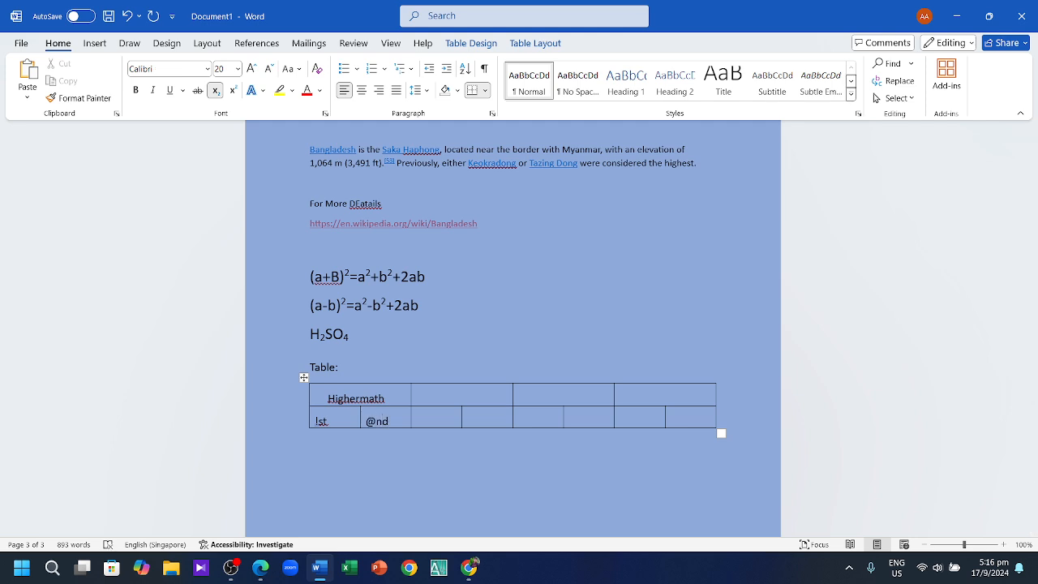
key("BackSpace")
key("BackSpace")
type("@")
key("BackSpace")
type("2nd")
Step: Shift '2nd' right within its cell and move to the empty line below the table
left_click(311, 421)
left_click(380, 485)
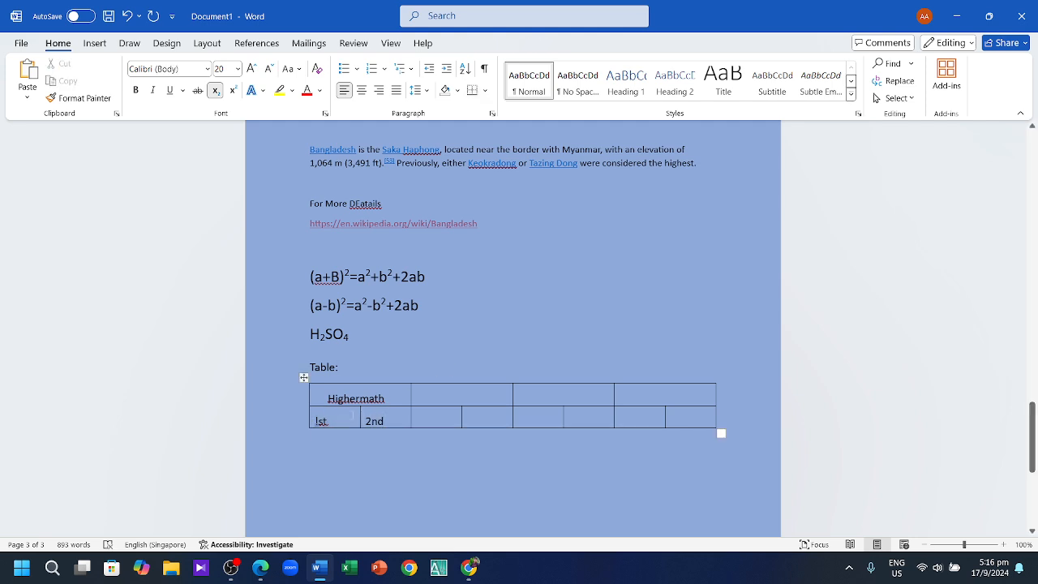
left_click(346, 422)
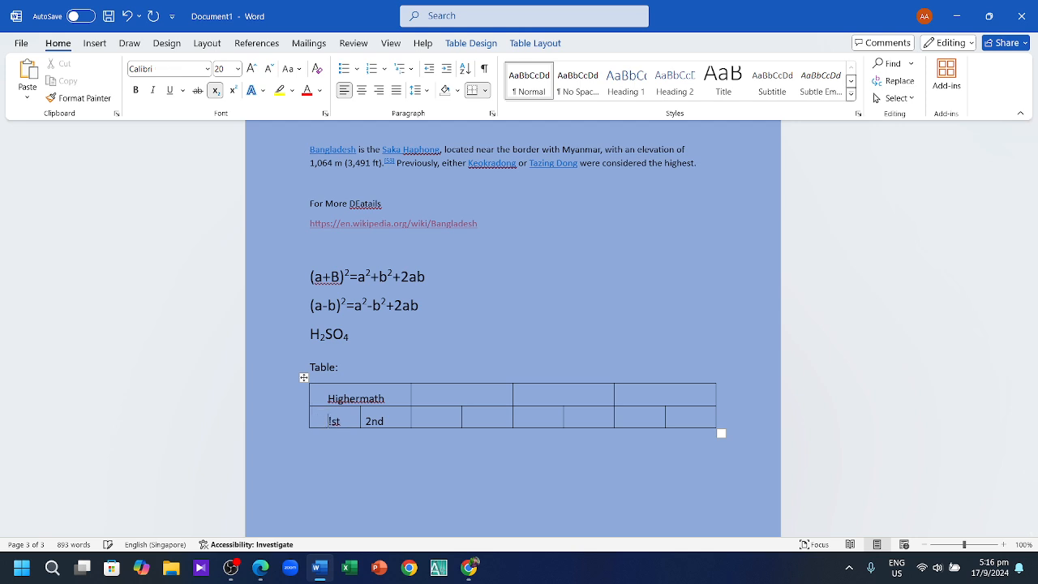
left_click(401, 420)
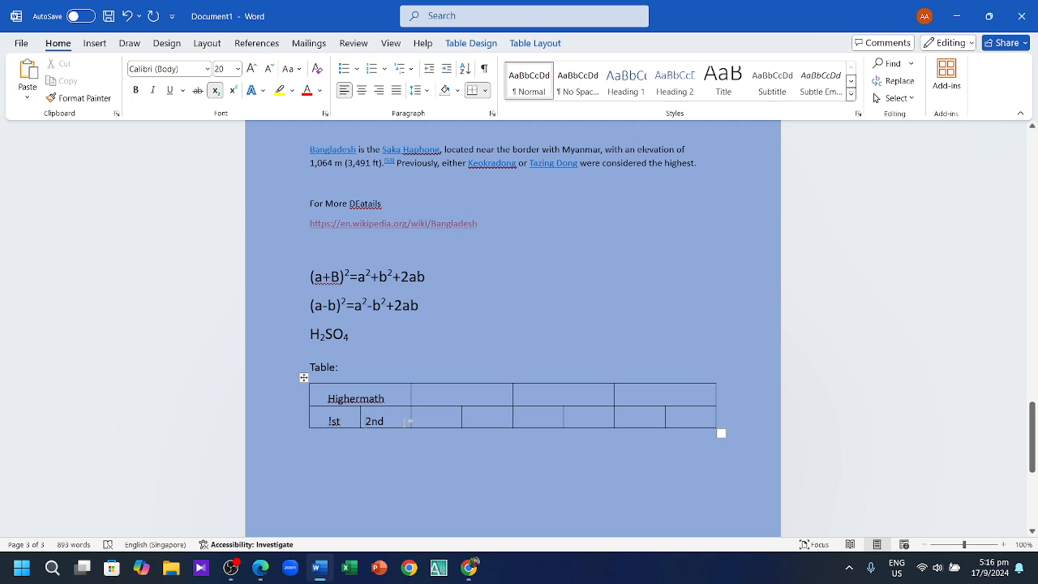
key("Home")
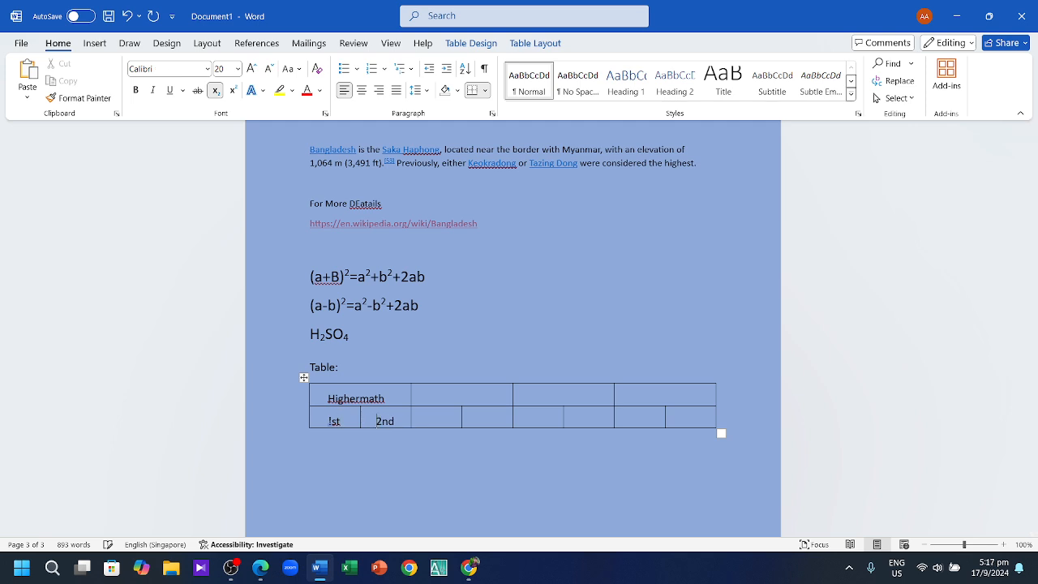
left_click(461, 455)
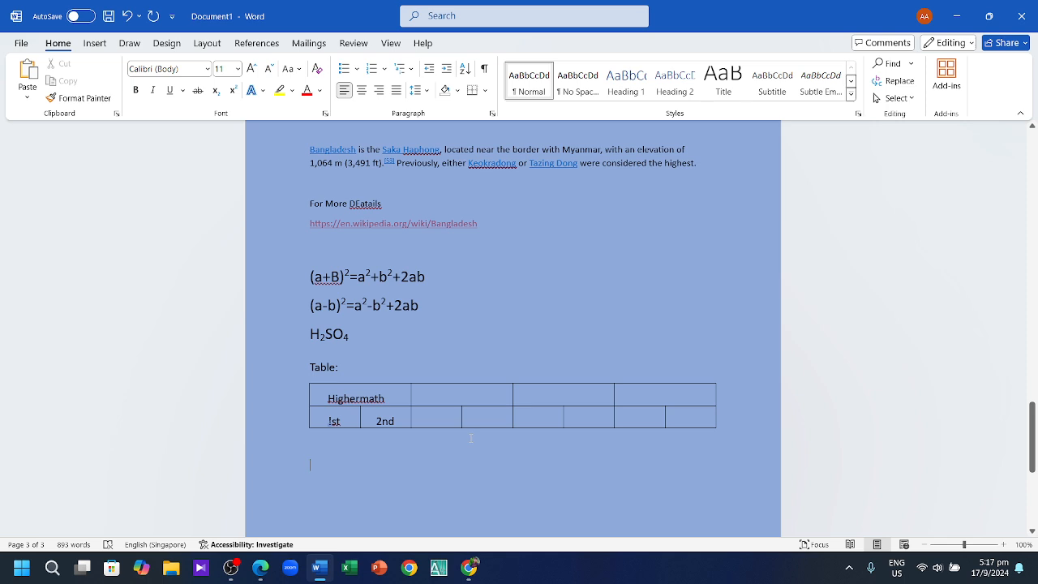
scroll(471, 438, "down", 4)
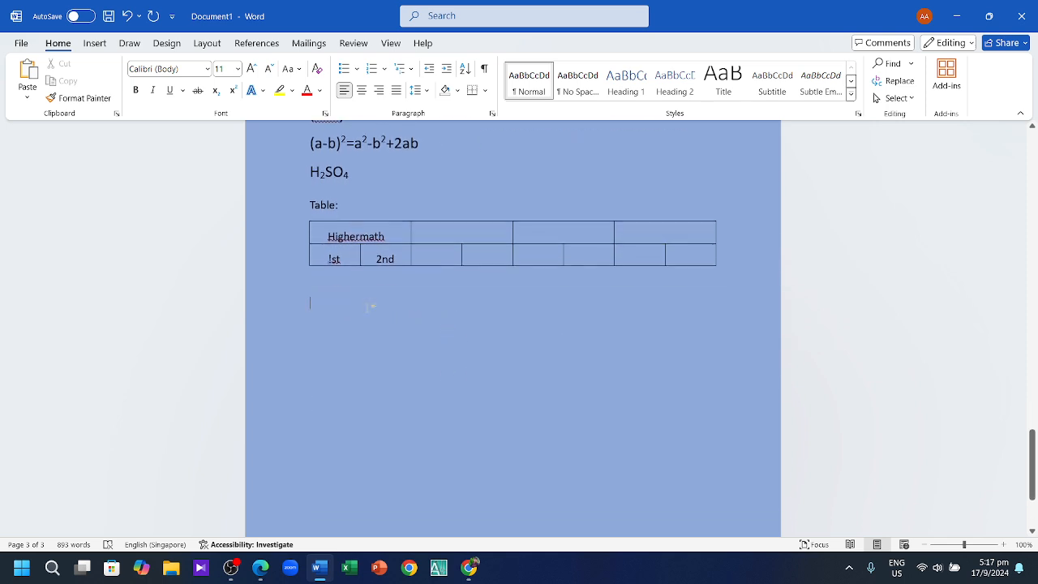
type("P")
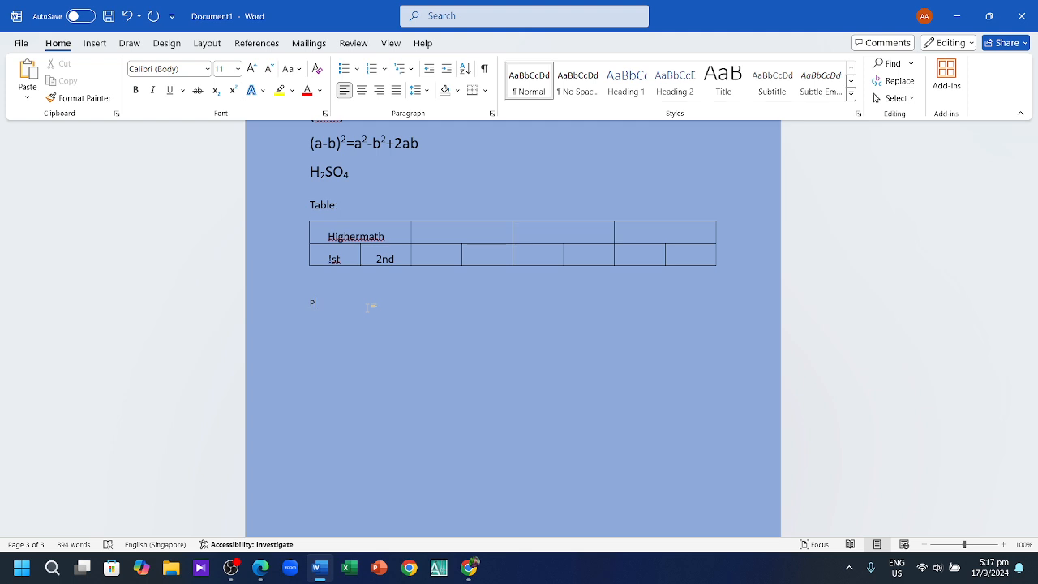
key("BackSpace")
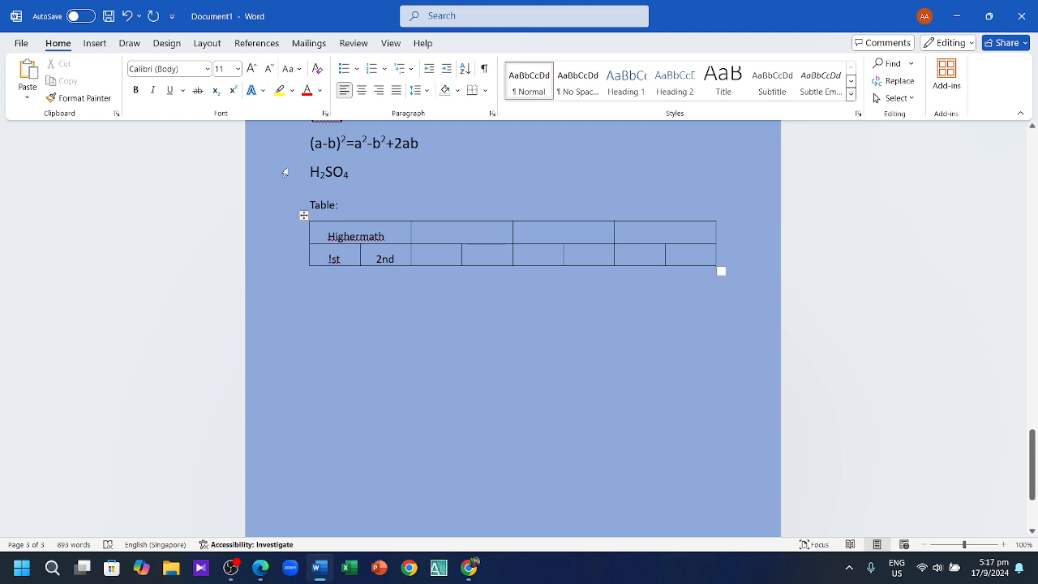
Step: Type a size-20 'Picture:' heading and start a new line beneath it
left_click(238, 68)
left_click(225, 215)
type("Picture")
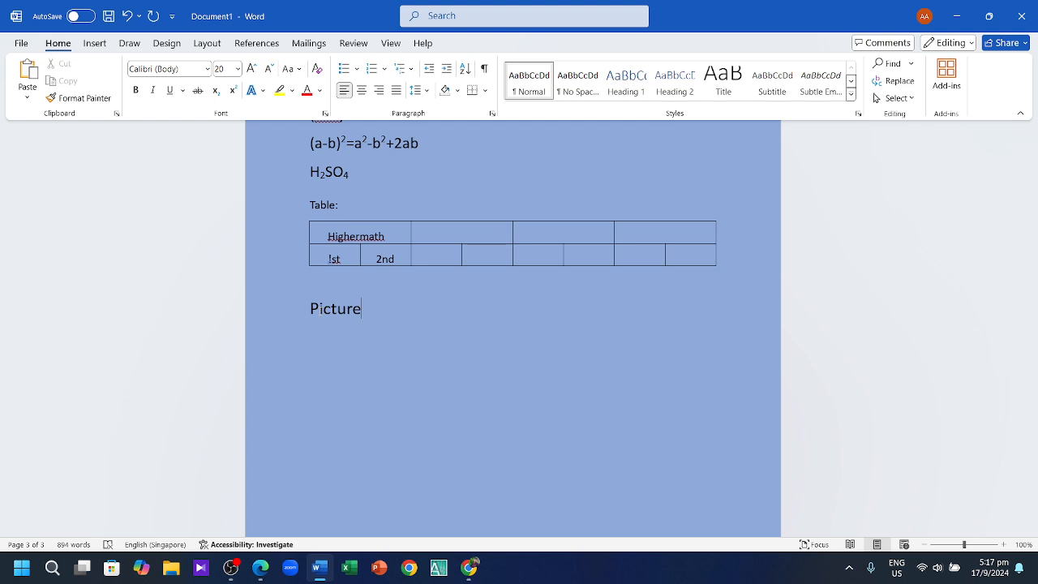
type(":")
key("Return")
Step: Restore the Word window to full screen and switch to the Chrome Bangladesh article
left_click(988, 16)
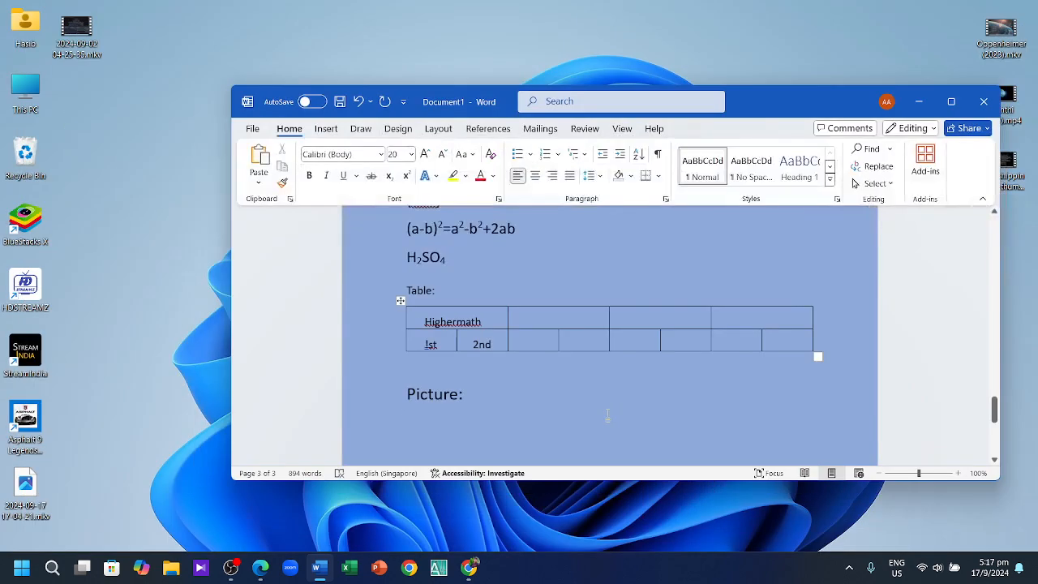
left_click(950, 101)
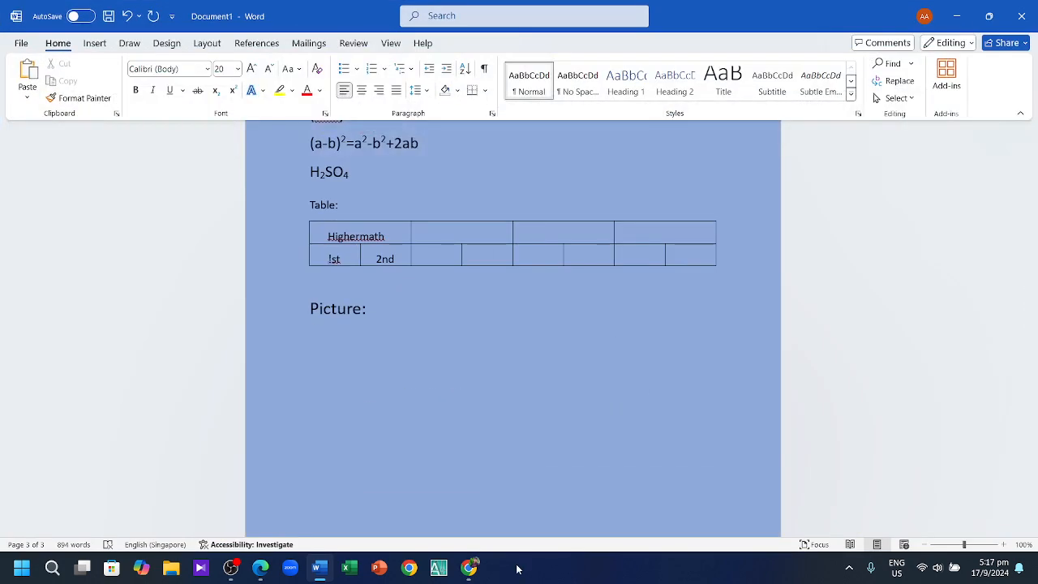
left_click(469, 490)
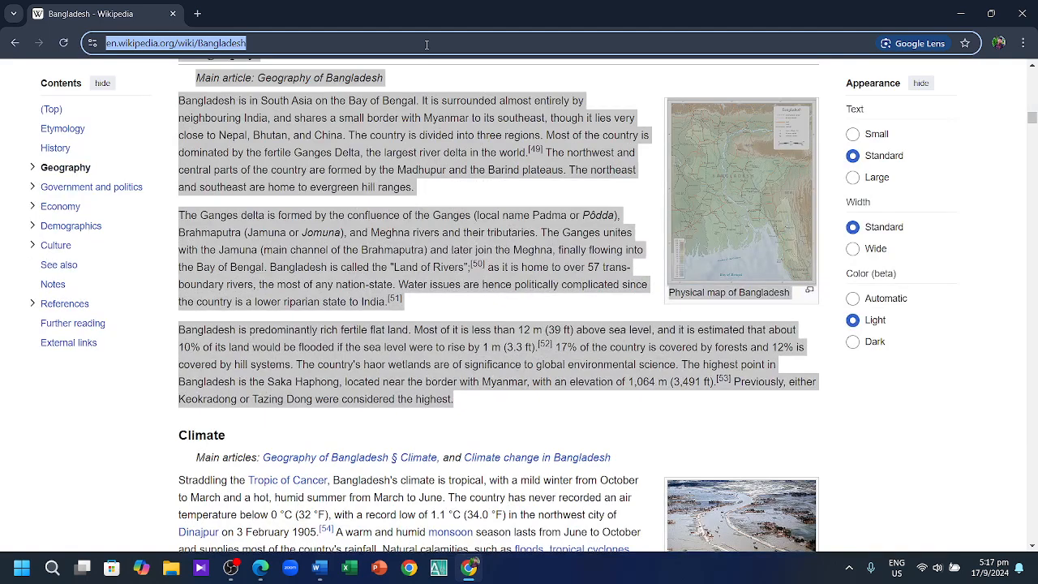
Step: Search Google for 'bangladesh' from the address bar and show the image results
left_click(426, 45)
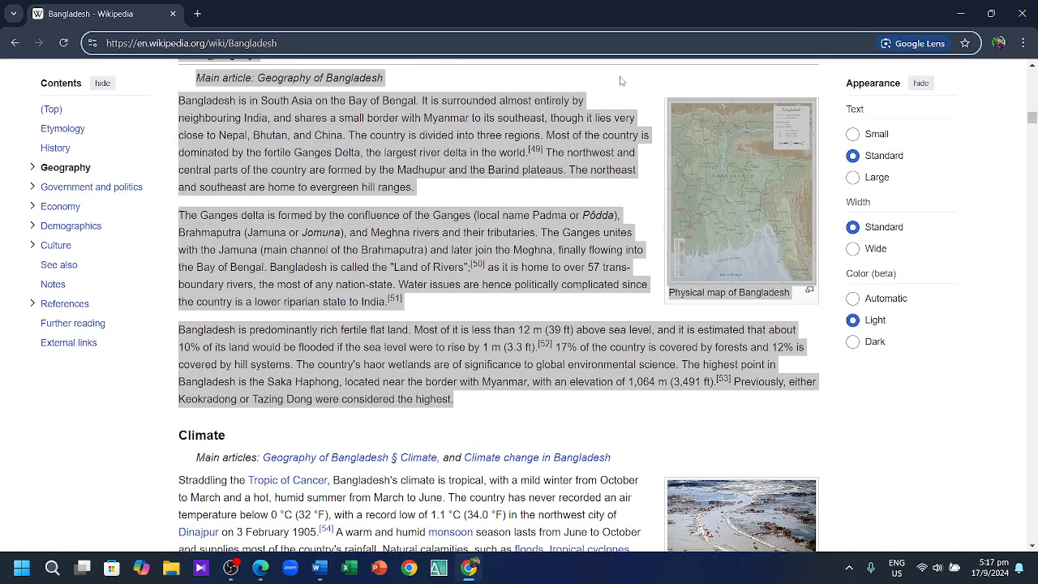
key("BackSpace")
key("BackSpace")
key("BackSpace")
key("BackSpace")
key("BackSpace")
key("BackSpace")
key("BackSpace")
key("BackSpace")
key("BackSpace")
key("BackSpace")
key("BackSpace")
key("BackSpace")
key("BackSpace")
key("BackSpace")
key("BackSpace")
key("BackSpace")
key("BackSpace")
key("BackSpace")
key("BackSpace")
key("BackSpace")
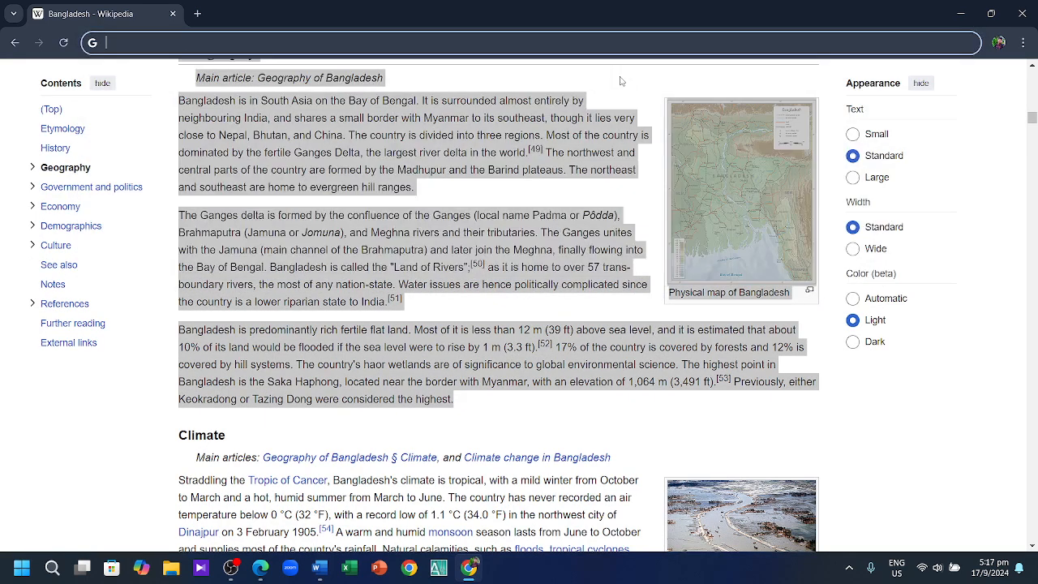
type("ab")
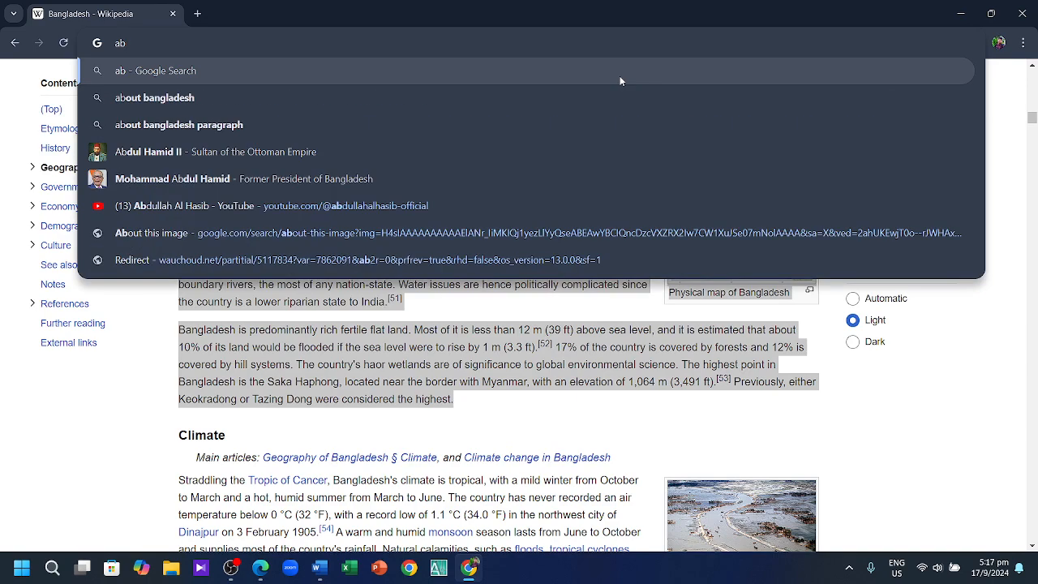
key("BackSpace")
key("BackSpace")
type("Bang")
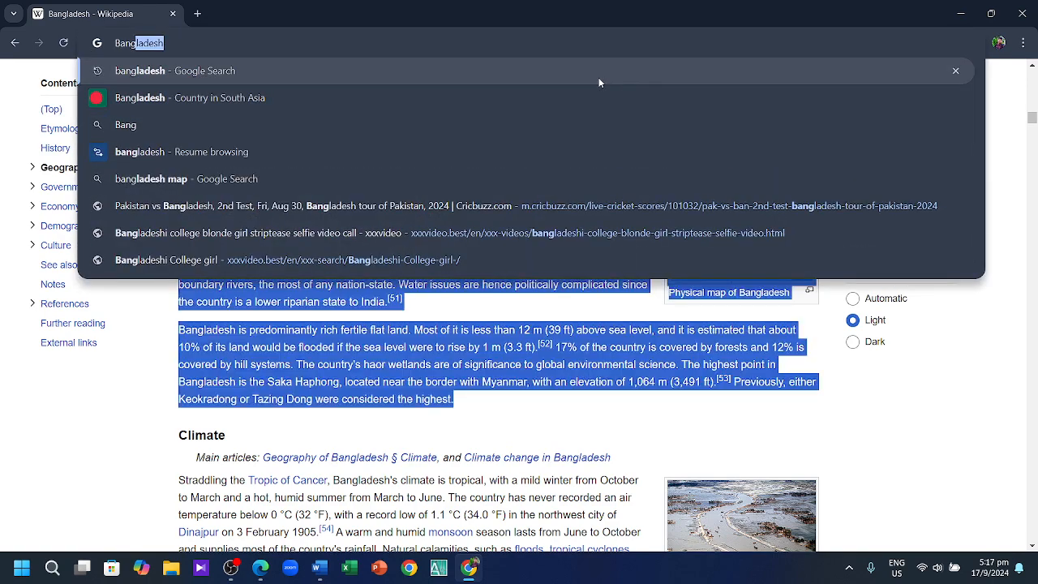
left_click(599, 77)
left_click(207, 139)
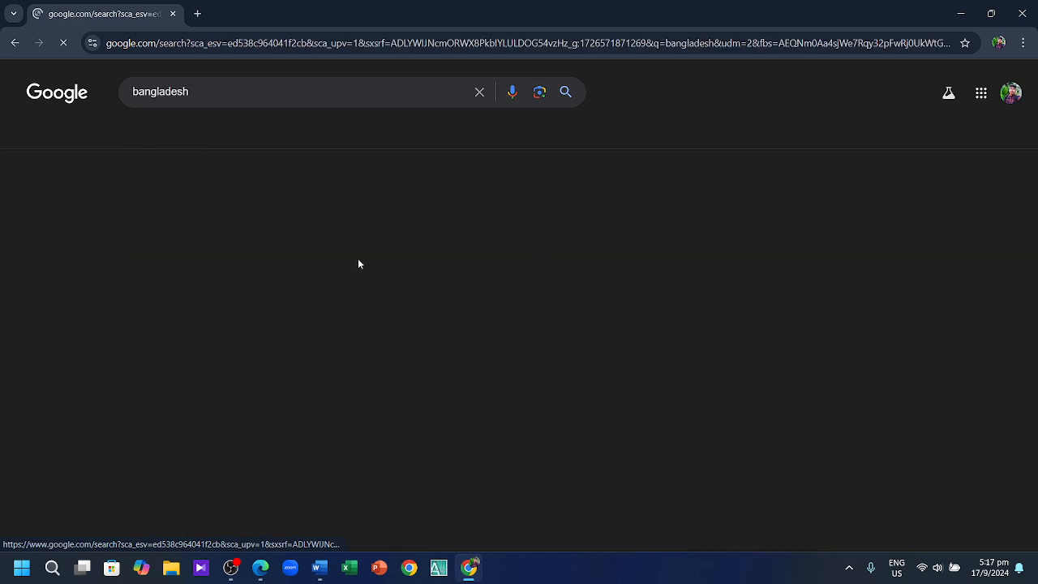
Step: Copy the CIRDAP Bangladesh map image and minimize Chrome
scroll(350, 308, "down", 2)
scroll(350, 308, "down", 2)
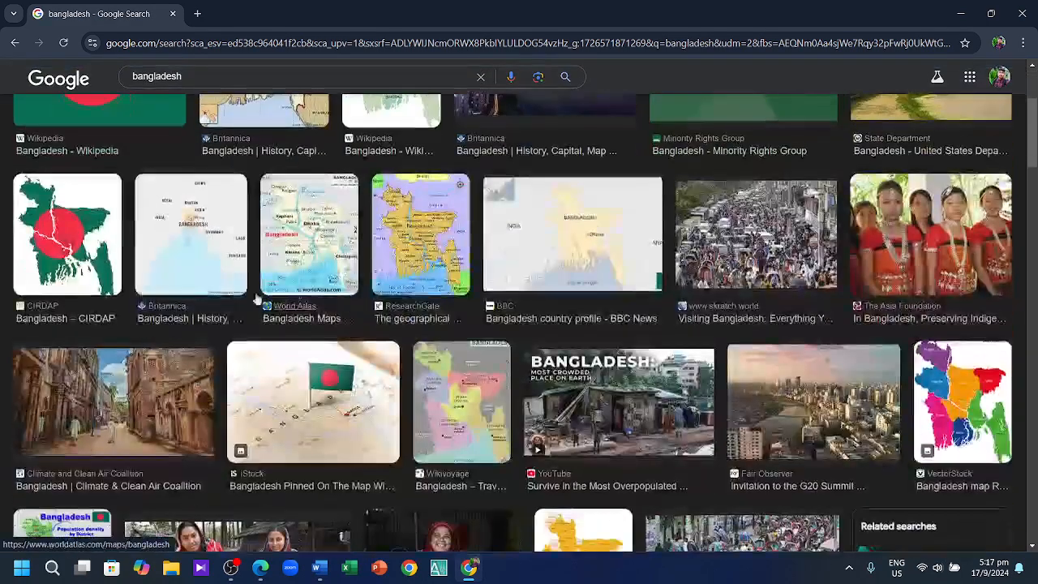
left_click(69, 240)
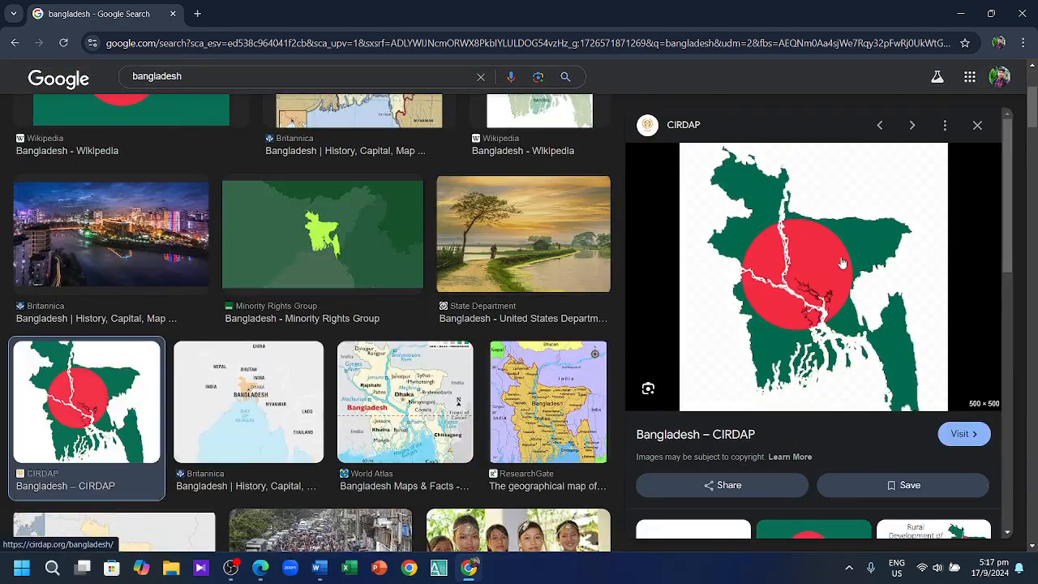
right_click(655, 258)
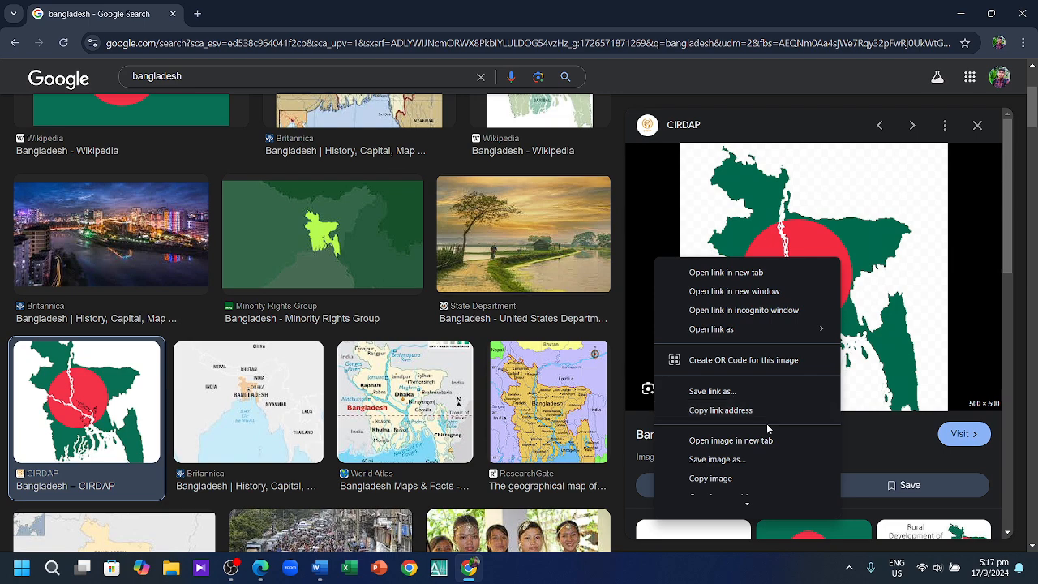
left_click(753, 482)
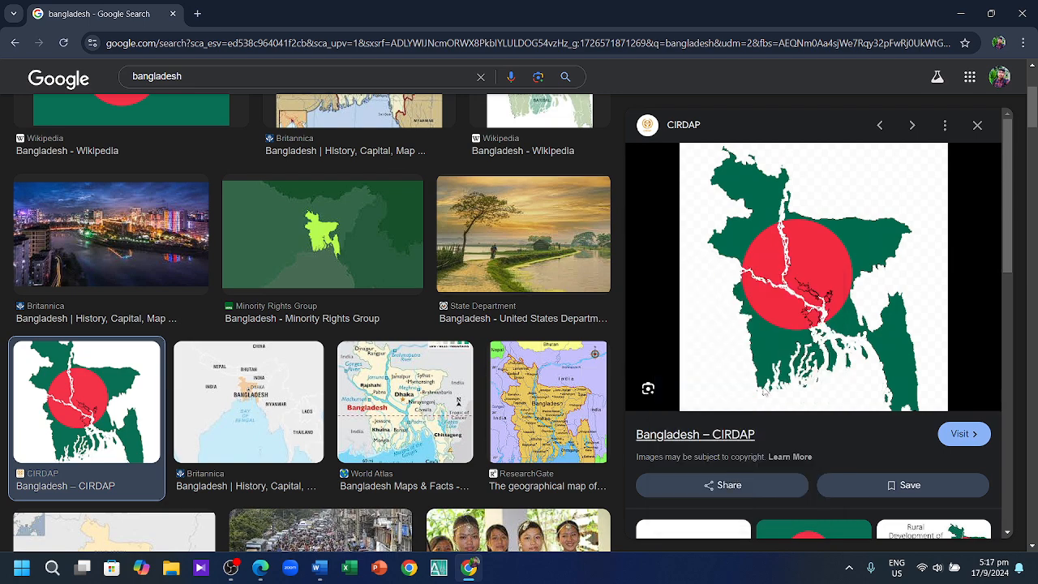
left_click(960, 14)
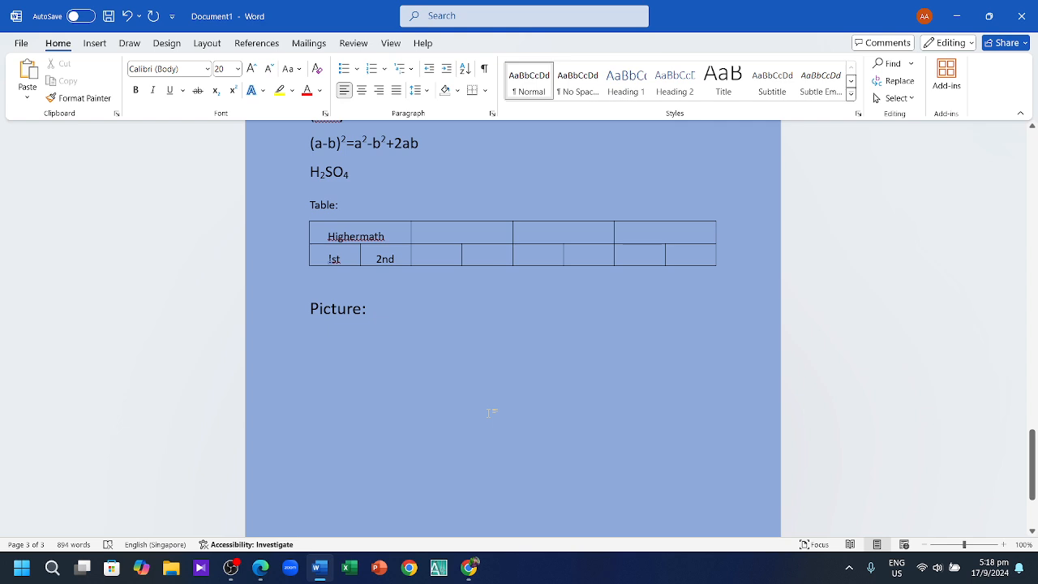
Step: Paste the copied Bangladesh map image below the 'Picture:' heading
key("ctrl+v")
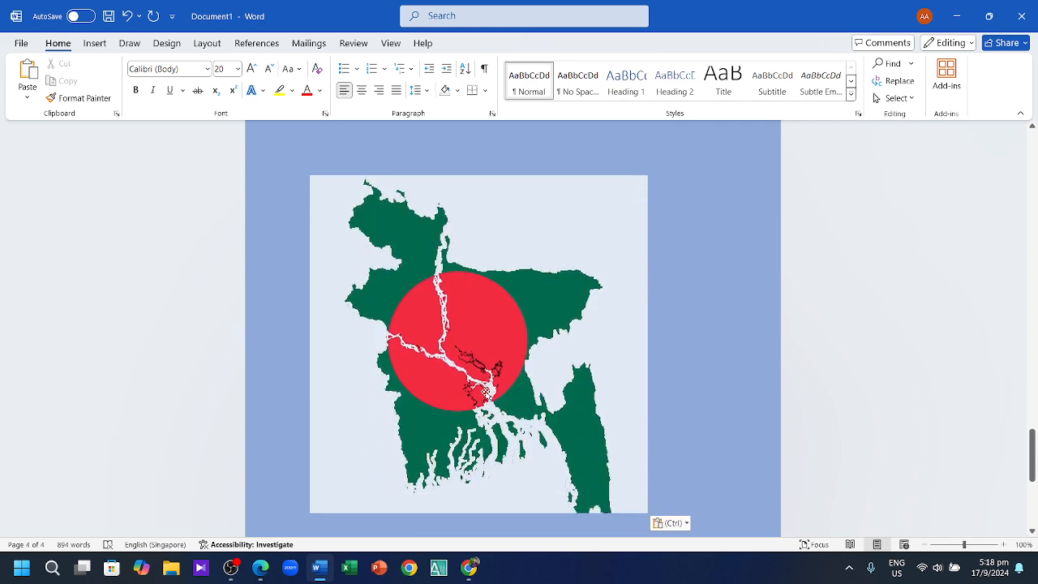
scroll(486, 392, "down", 2)
scroll(616, 349, "up", 3)
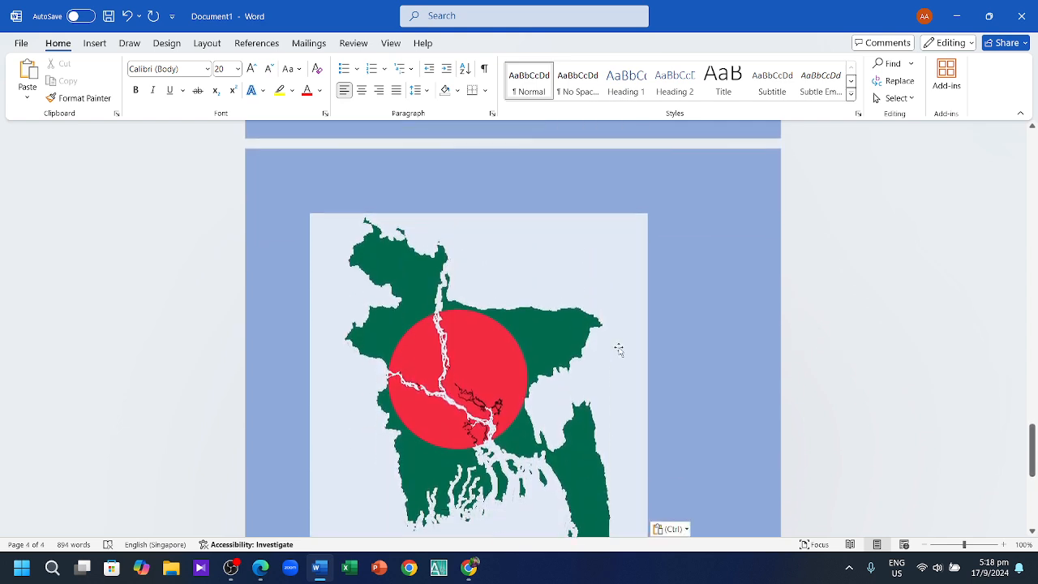
scroll(618, 348, "up", 5)
scroll(621, 389, "down", 3)
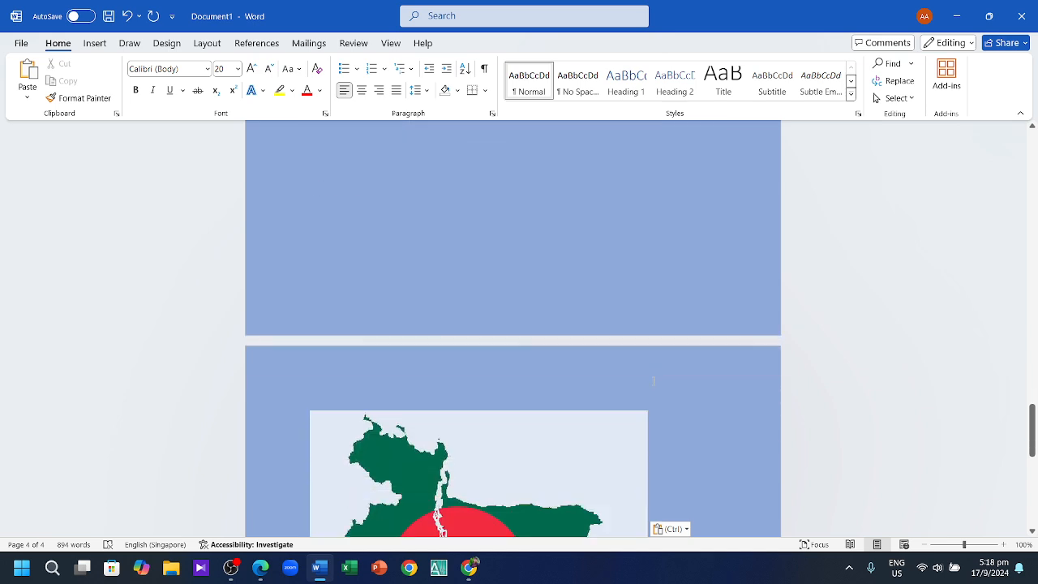
scroll(572, 391, "down", 2)
Step: Resize the map picture smaller by dragging its bottom and right handles inward
left_click(568, 390)
scroll(568, 390, "down", 6)
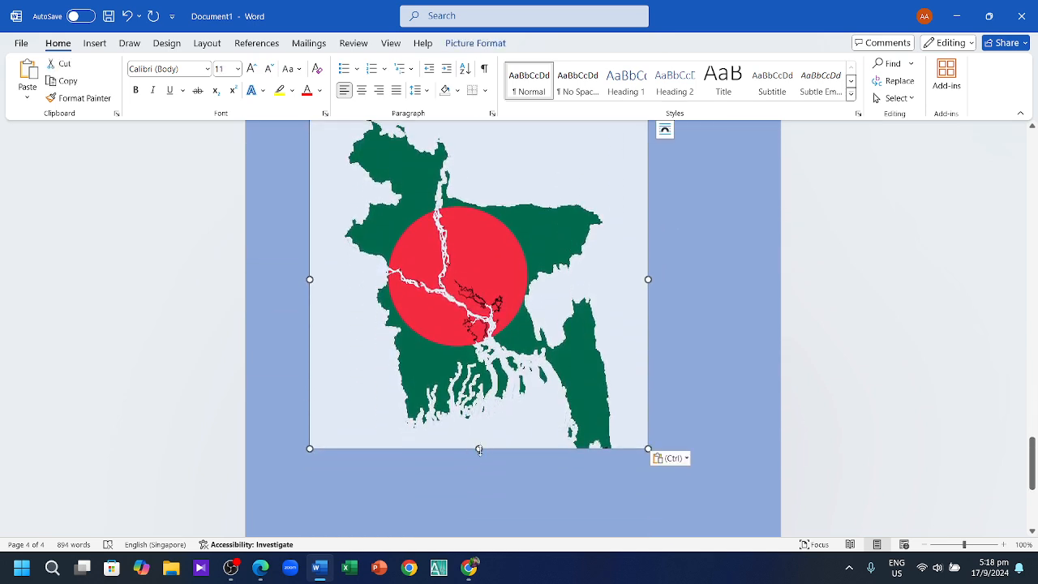
left_click_drag(479, 449, 487, 336)
scroll(486, 232, "up", 4)
scroll(485, 362, "down", 3)
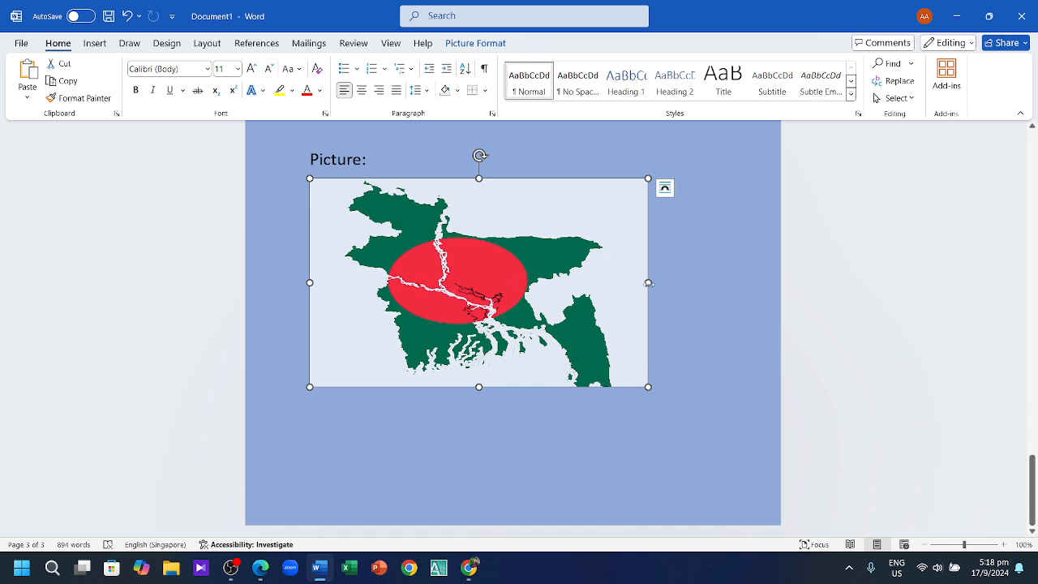
left_click_drag(647, 283, 510, 294)
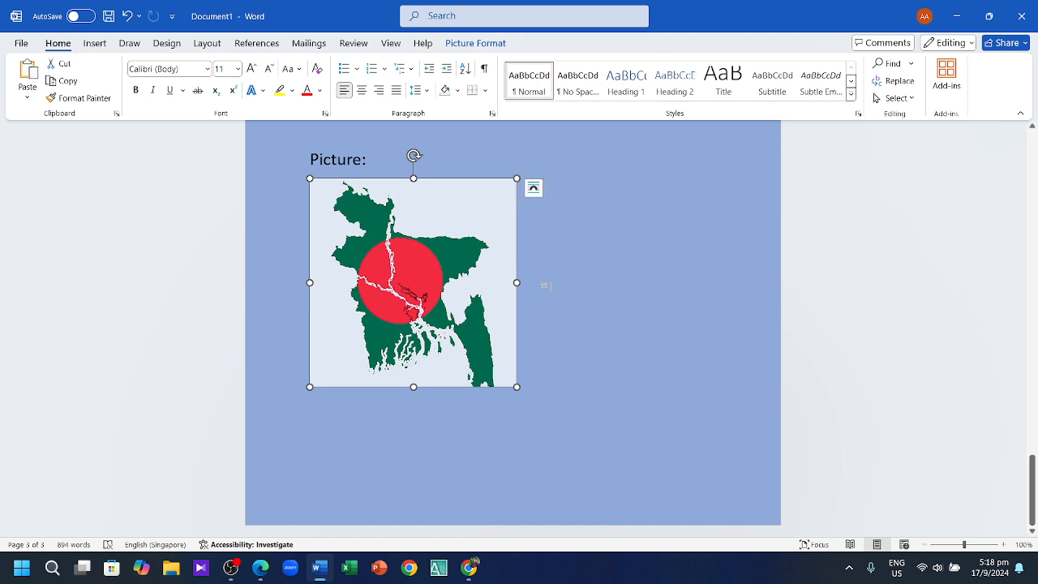
left_click(550, 299)
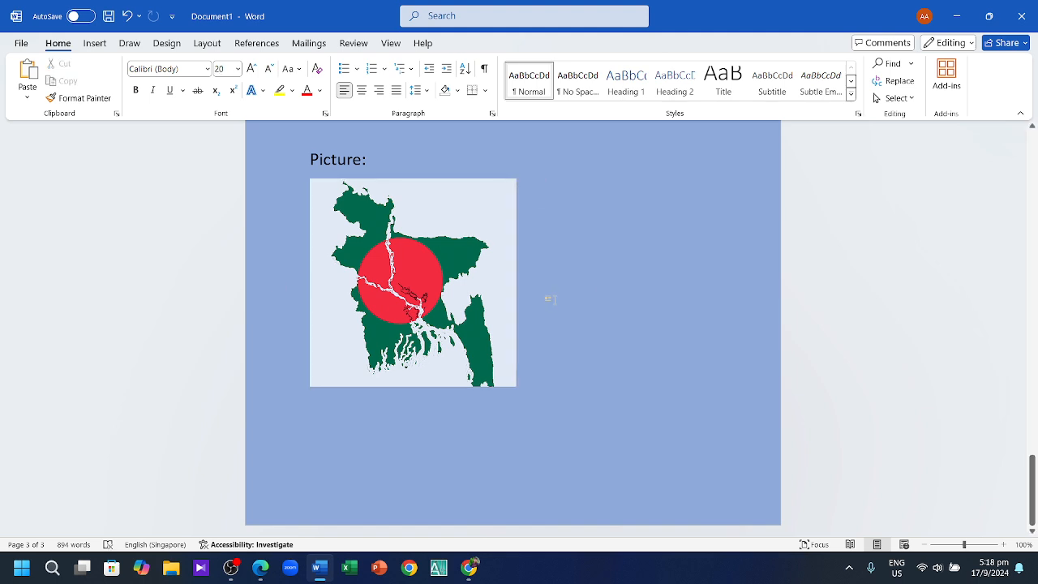
Step: Apply the rounded reflected picture style to the map after trying white and bevelled matte frames
left_click(418, 257)
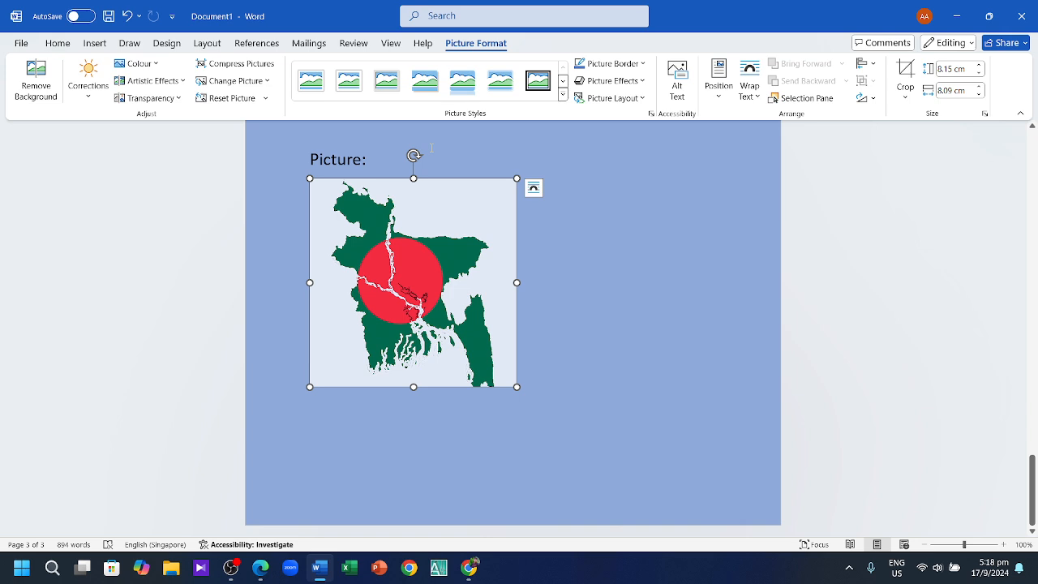
left_click(324, 73)
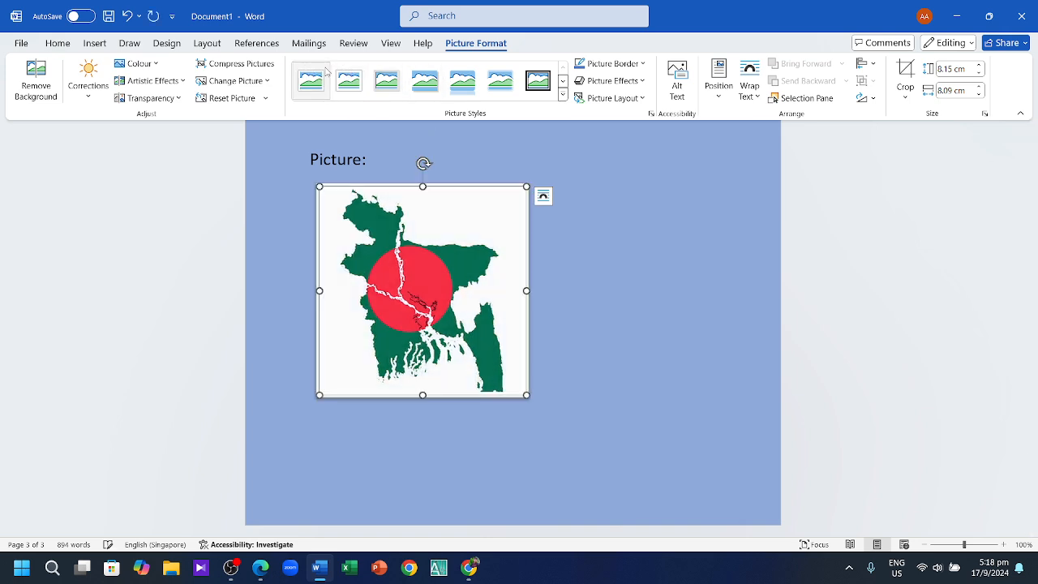
left_click(374, 88)
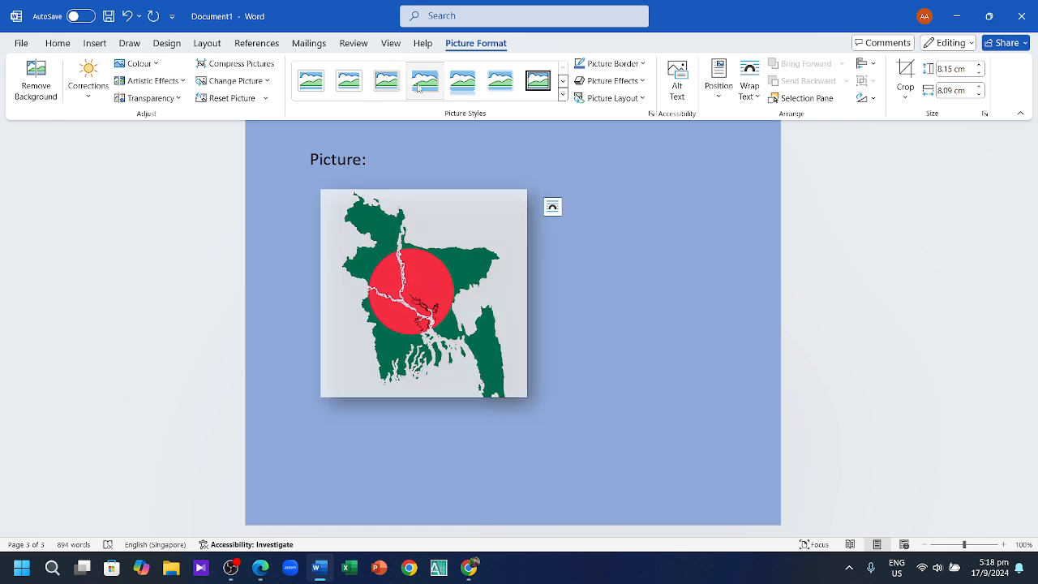
left_click(462, 90)
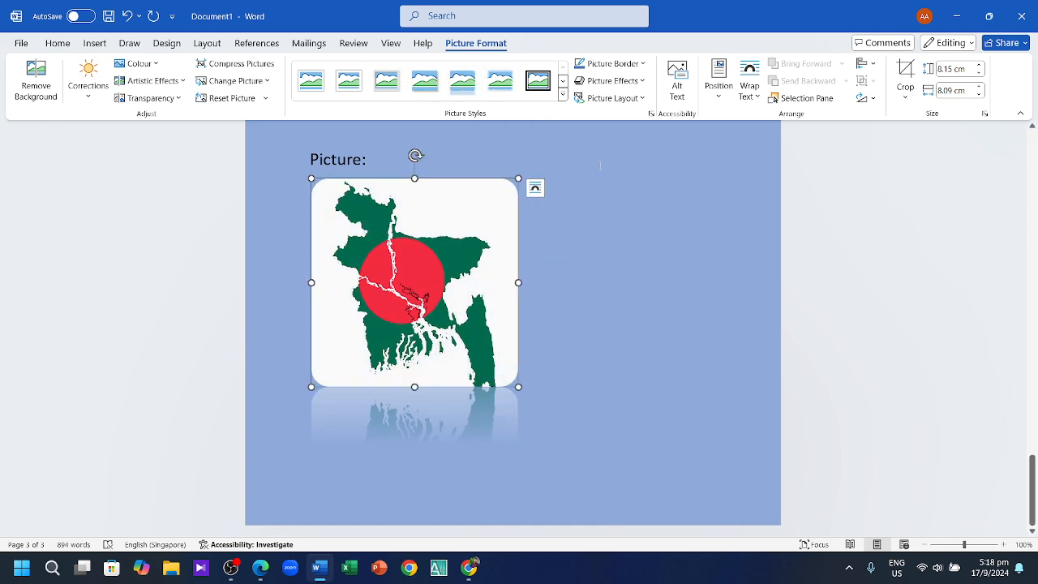
left_click(615, 419)
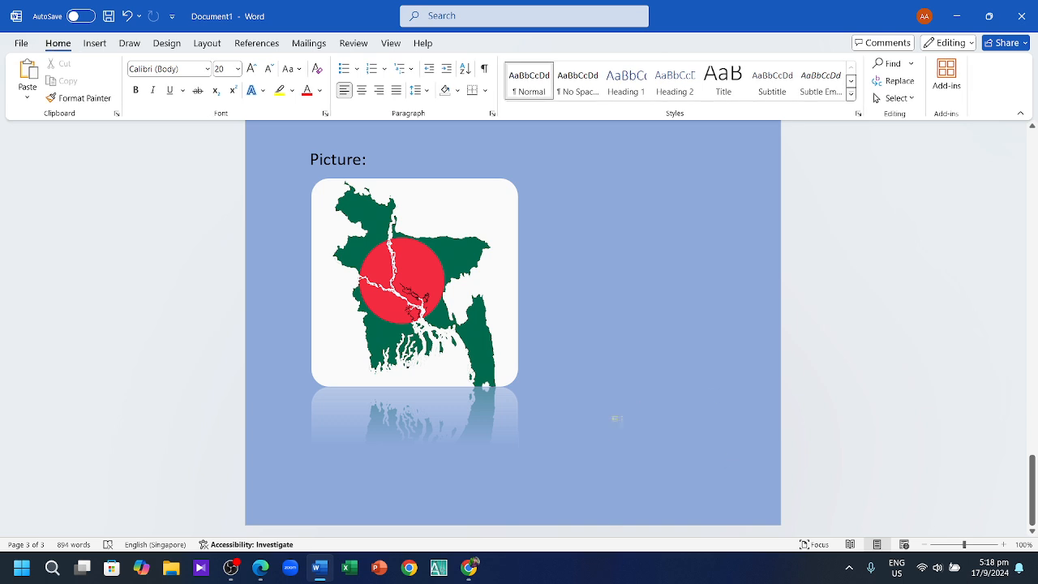
scroll(596, 373, "up", 5)
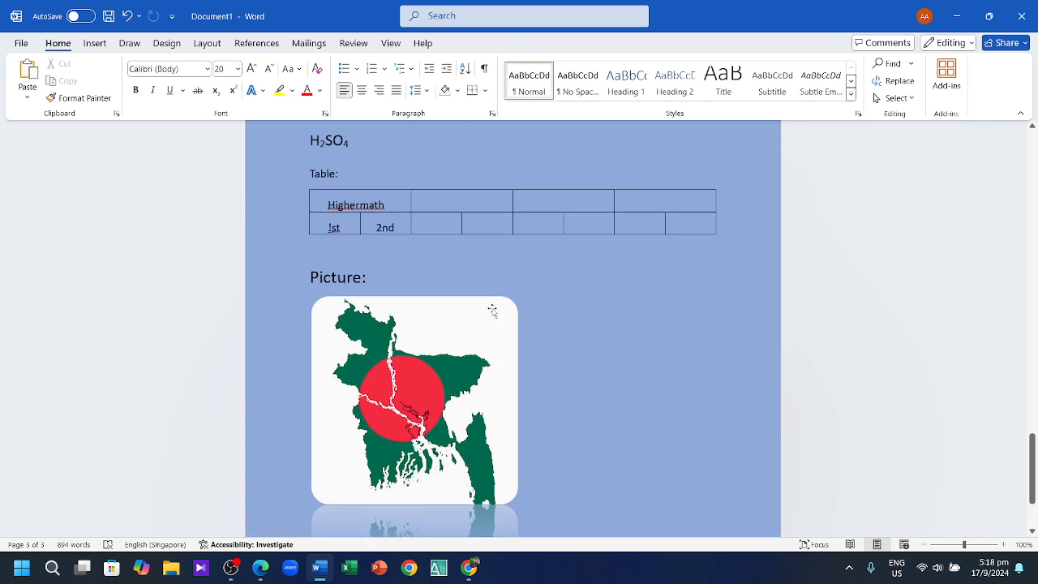
scroll(544, 397, "down", 5)
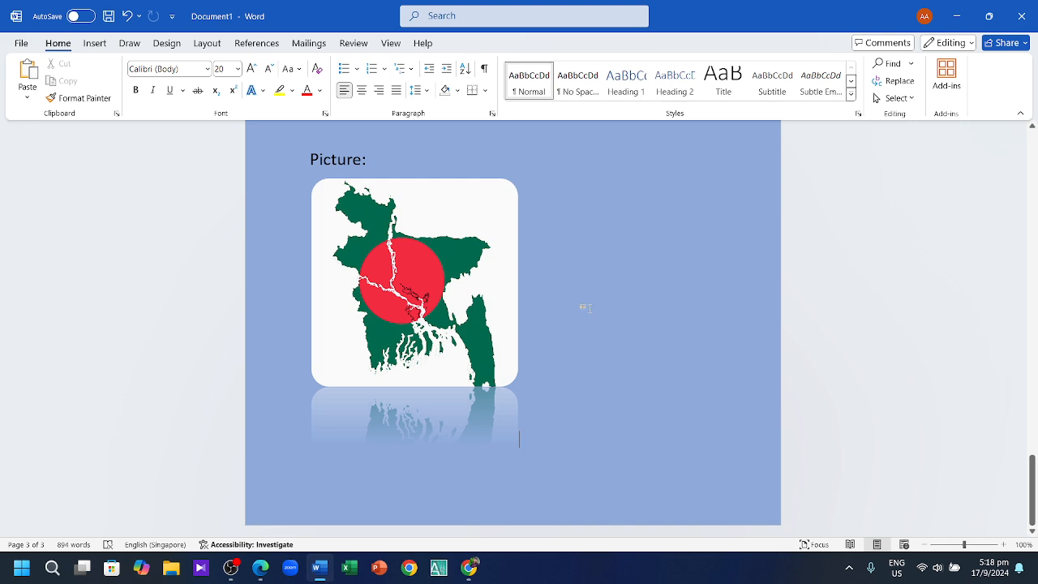
scroll(585, 307, "up", 5)
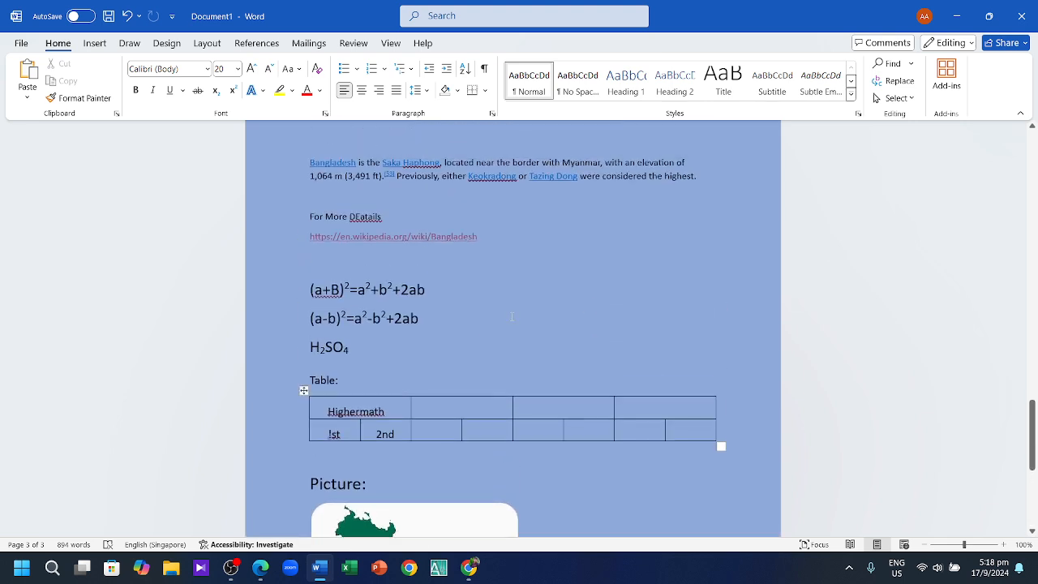
scroll(512, 316, "up", 3)
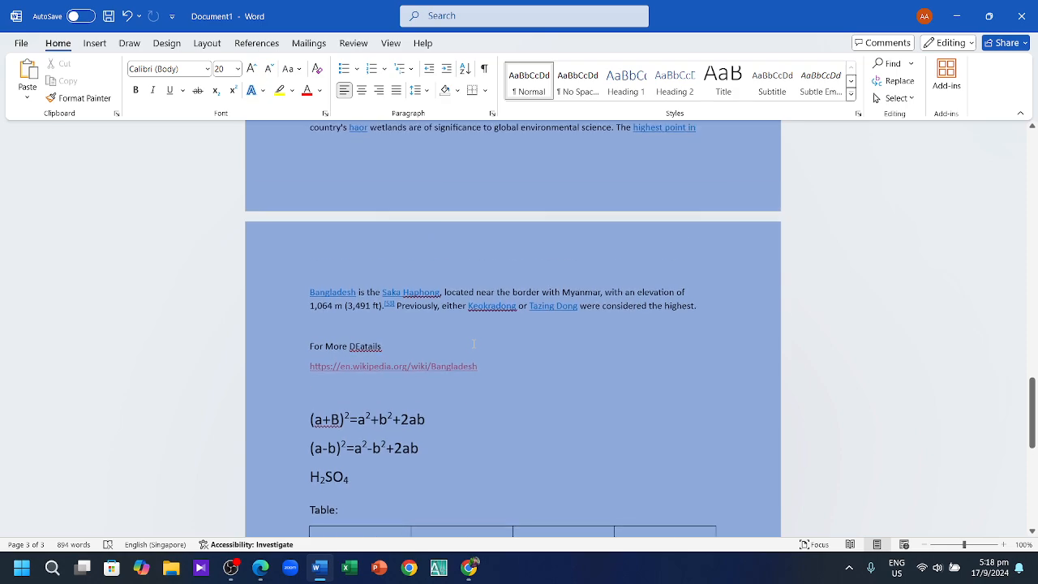
scroll(481, 368, "up", 15)
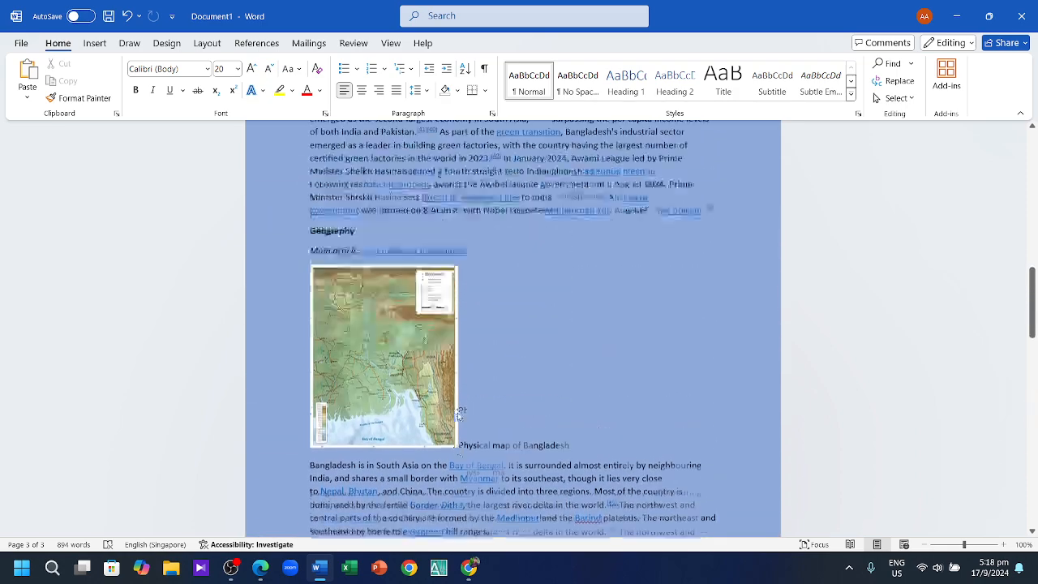
scroll(456, 409, "up", 15)
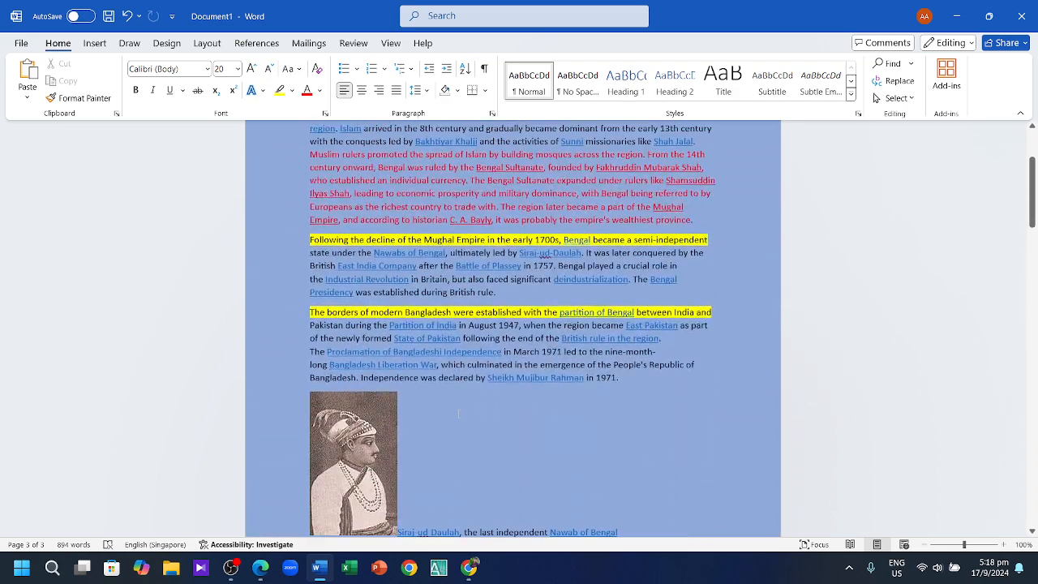
scroll(456, 410, "up", 3)
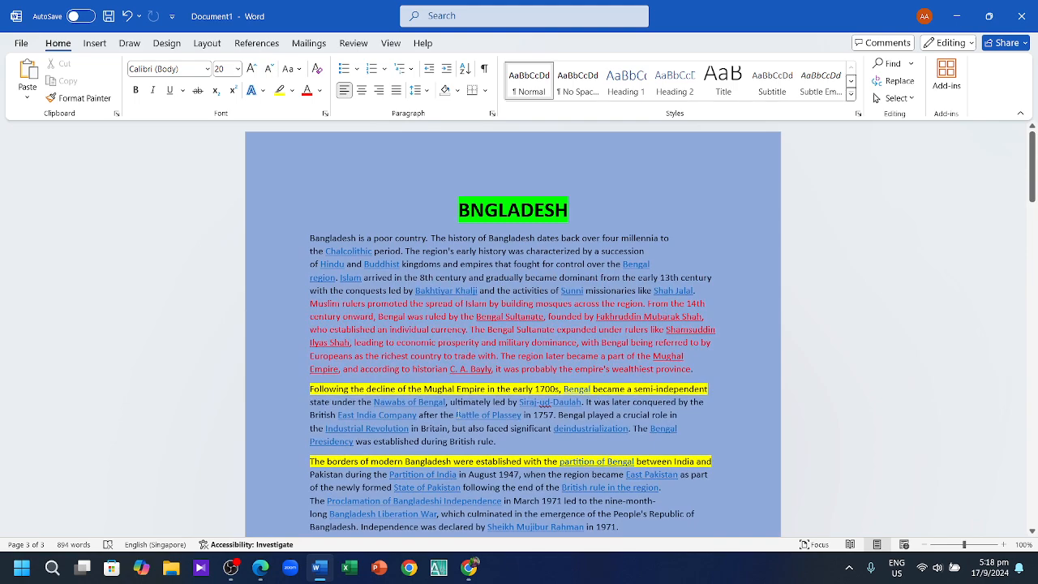
scroll(636, 405, "down", 3)
scroll(628, 411, "up", 3)
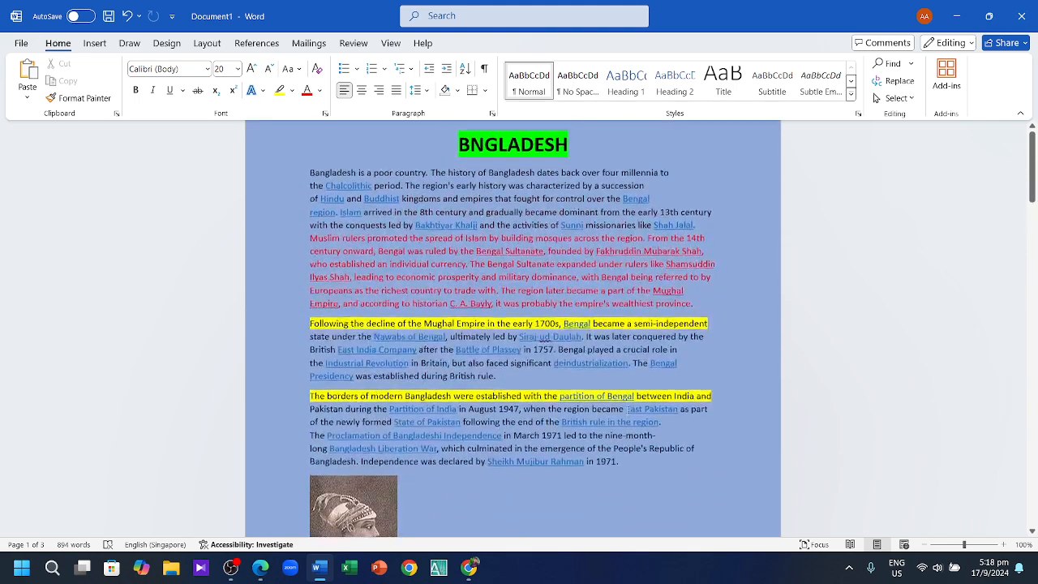
scroll(636, 409, "down", 10)
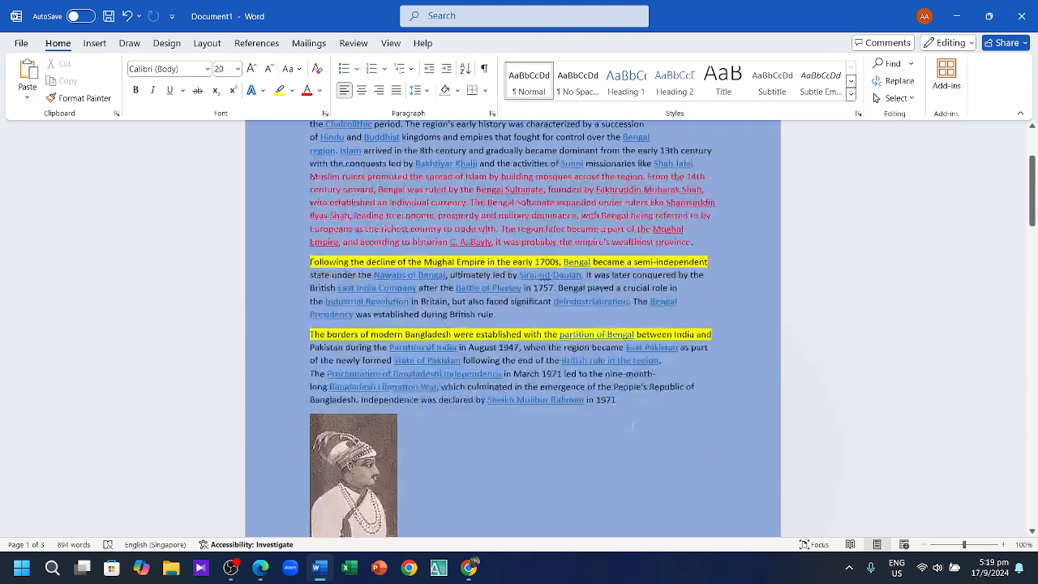
scroll(636, 409, "up", 9)
scroll(636, 413, "up", 2)
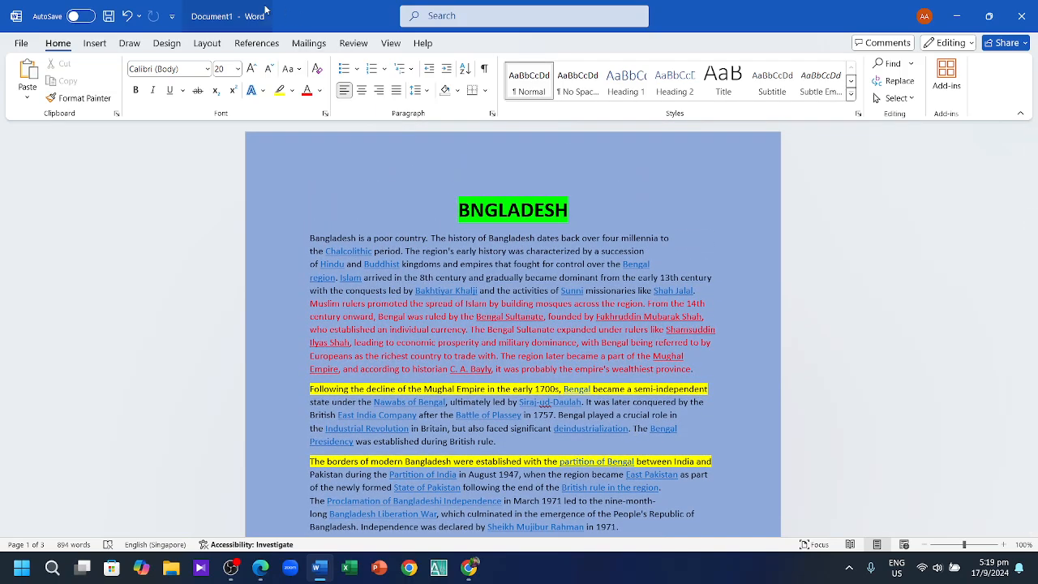
left_click(166, 43)
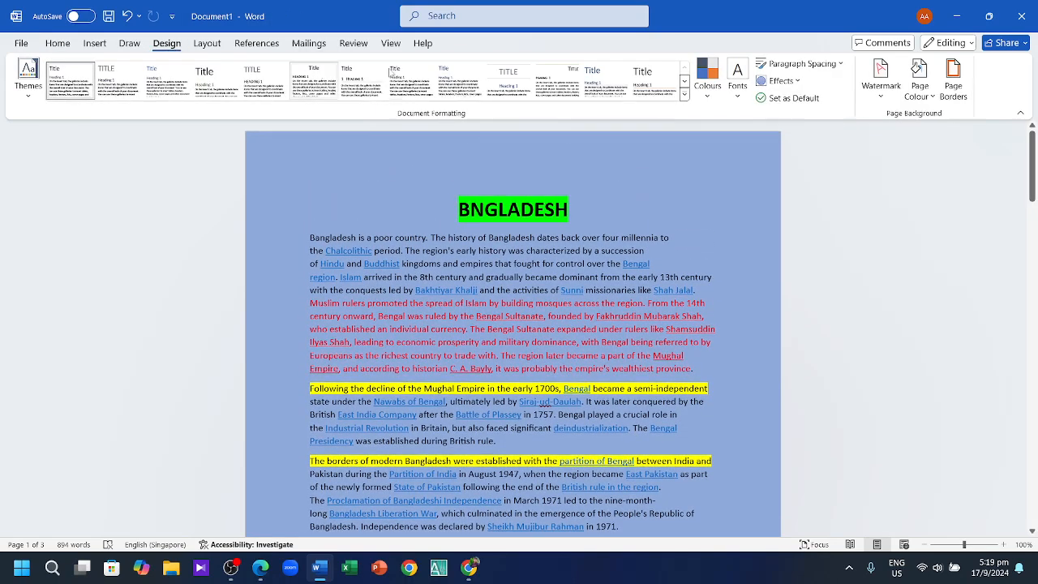
Step: Add the diagonal CONFIDENTIAL 1 watermark, then bring up Custom Watermark settings
left_click(880, 81)
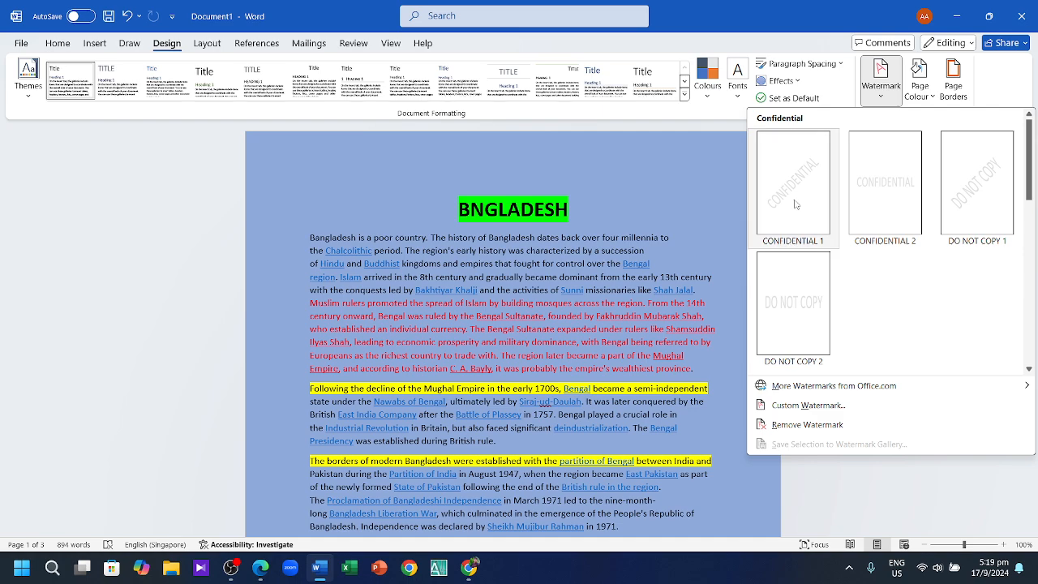
left_click(793, 203)
scroll(638, 317, "down", 6)
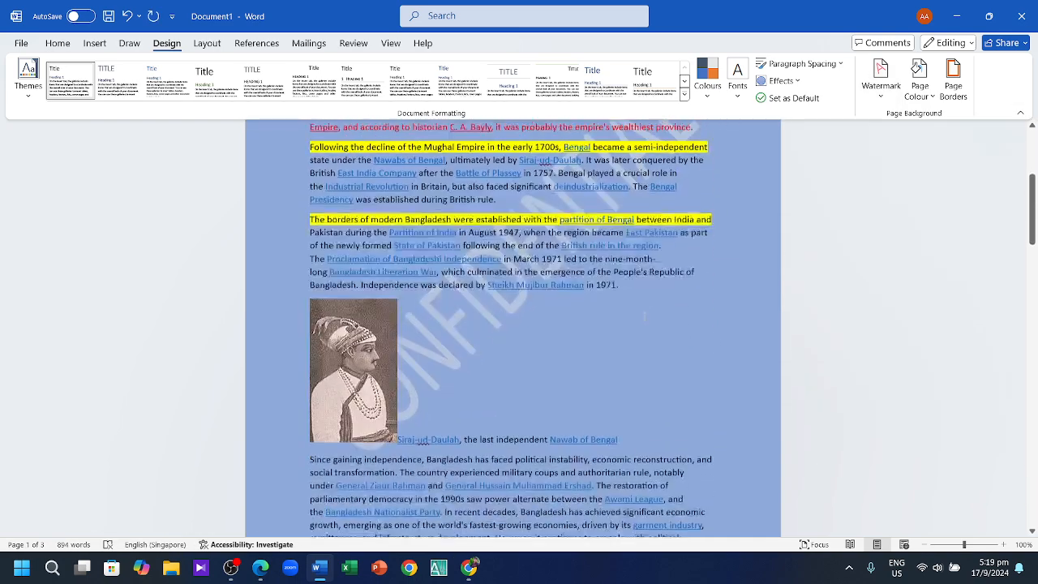
scroll(560, 311, "down", 15)
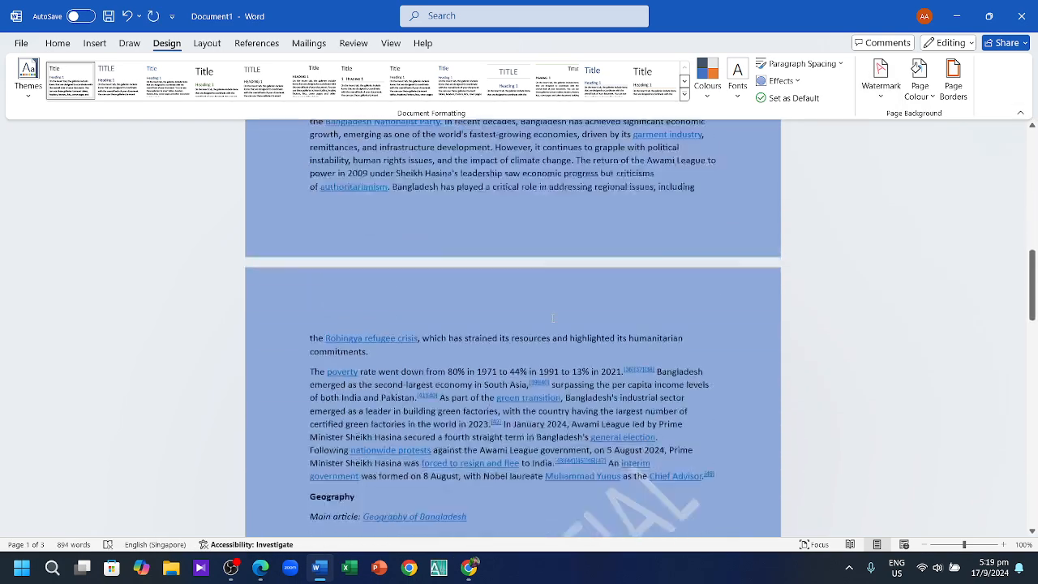
scroll(559, 326, "up", 12)
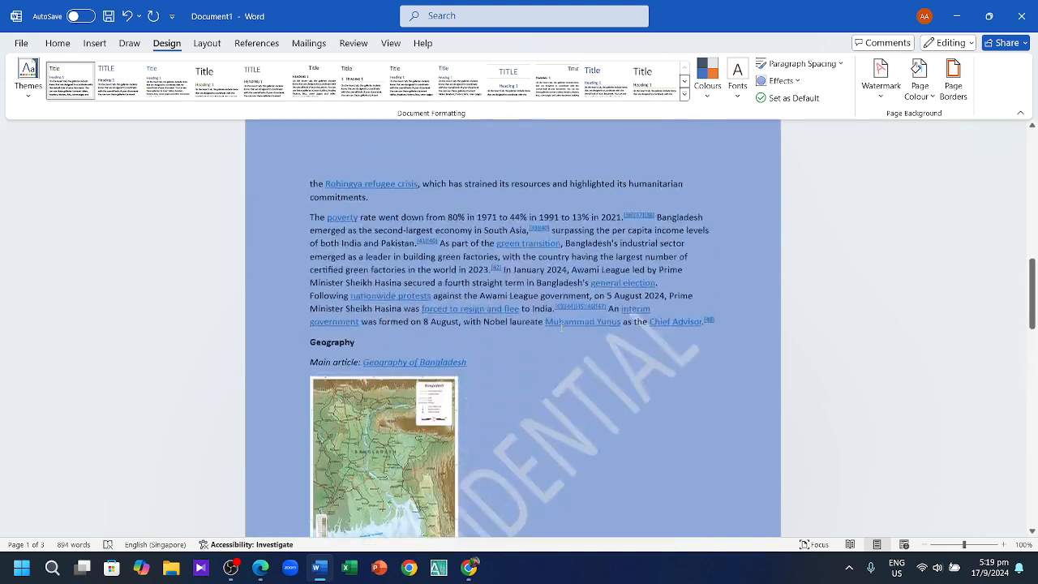
left_click(880, 79)
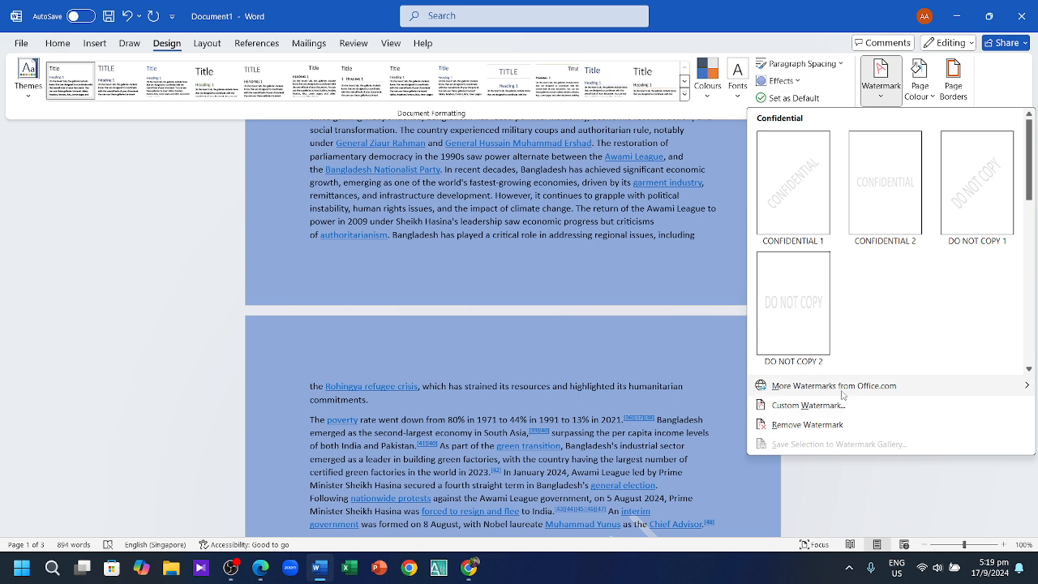
left_click(841, 404)
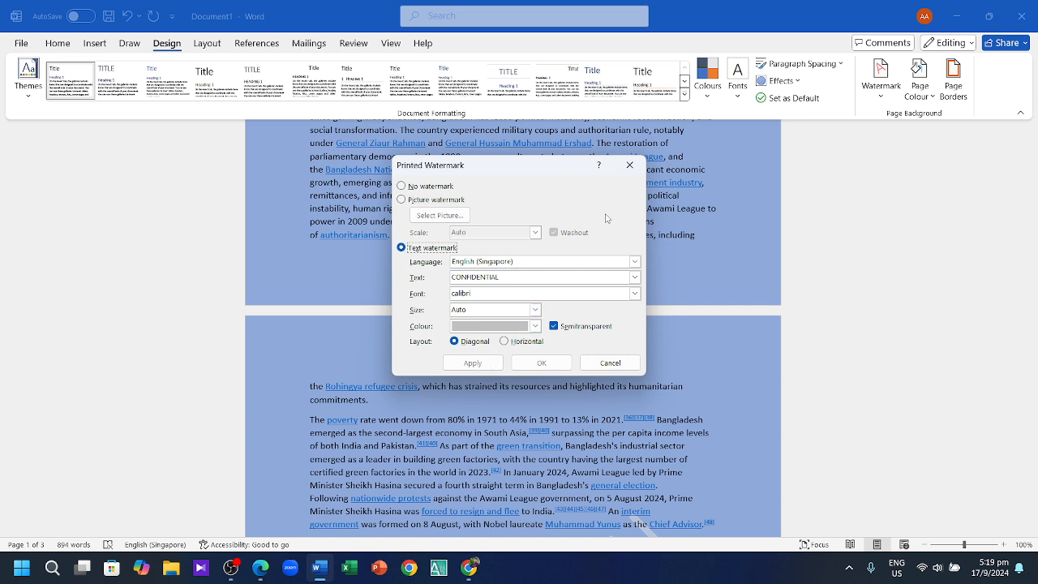
Step: Dismiss the watermark settings and apply the diagonal CONFIDENTIAL 1 watermark across the pages
left_click(629, 166)
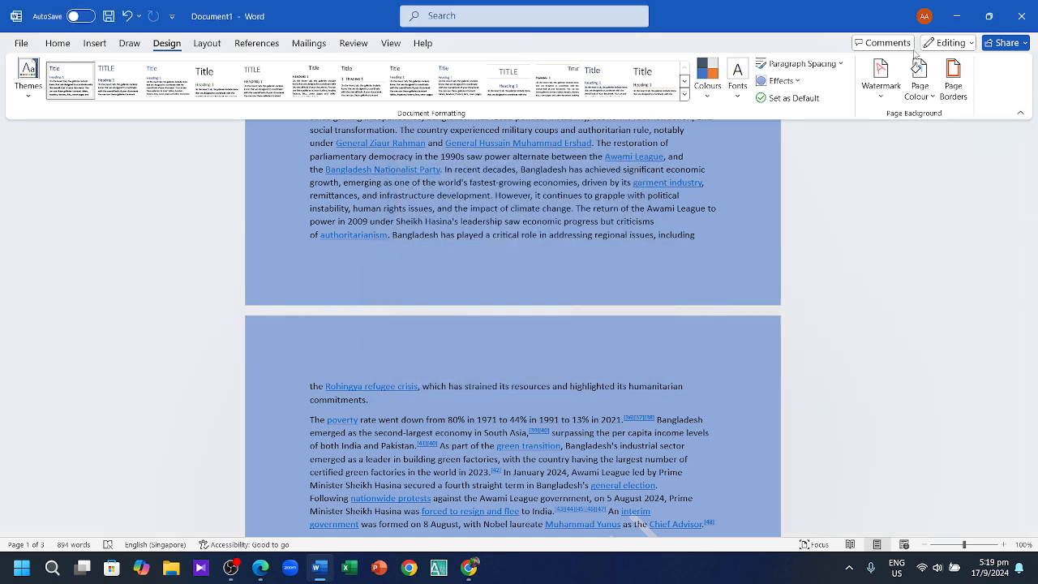
left_click(881, 77)
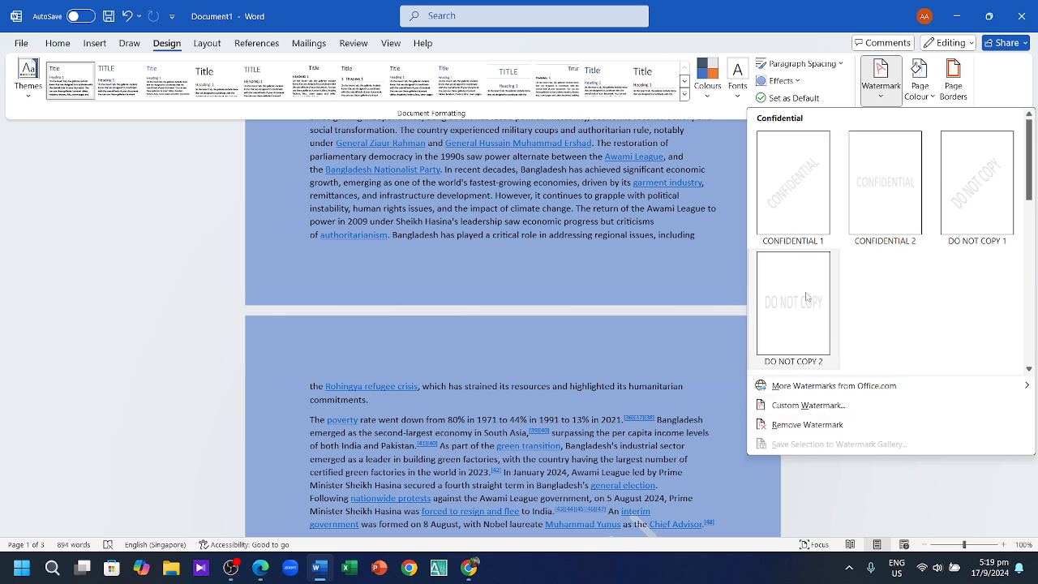
left_click(799, 195)
scroll(784, 211, "up", 8)
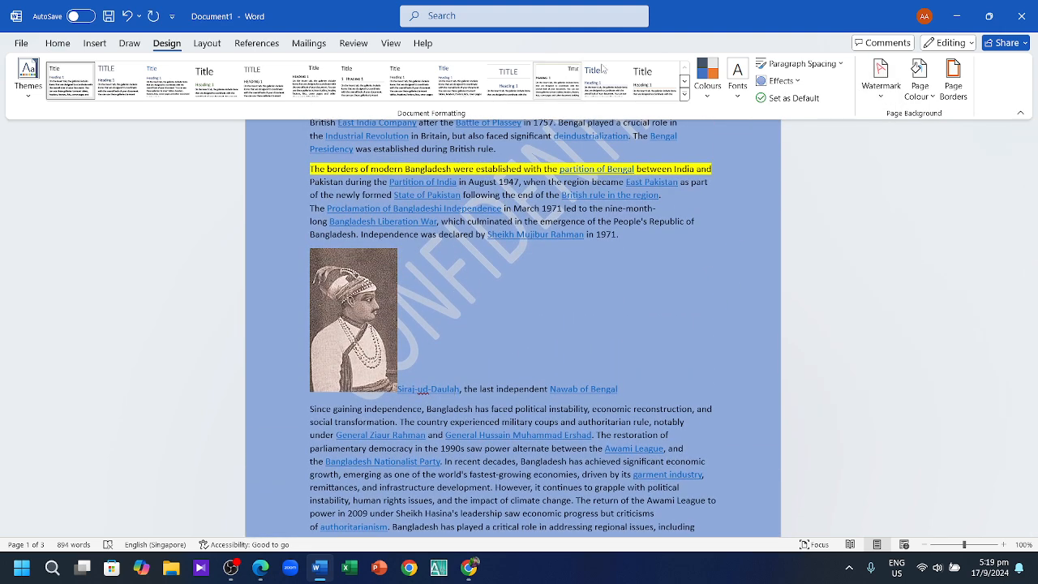
left_click(881, 75)
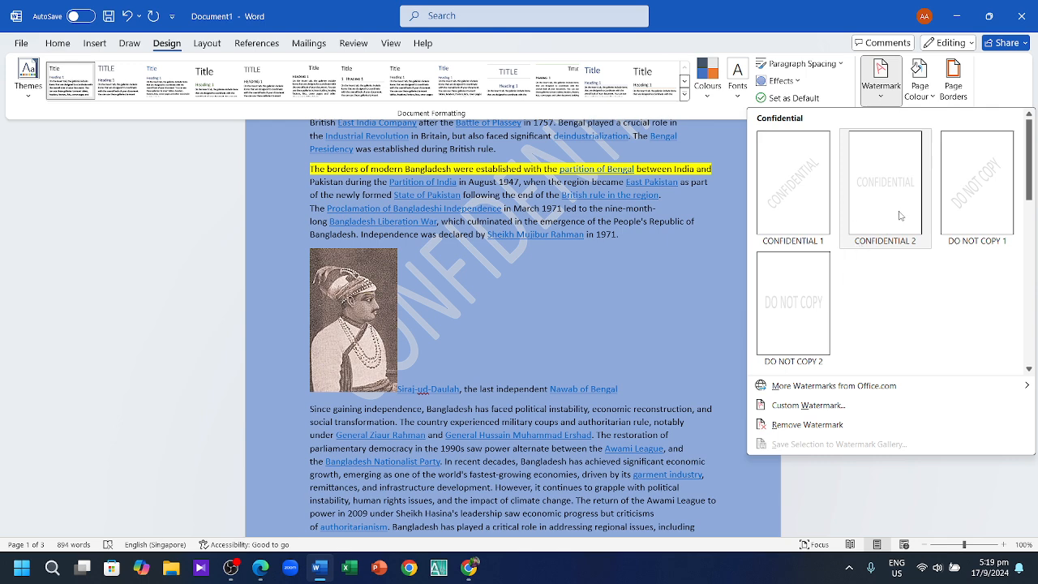
left_click(922, 97)
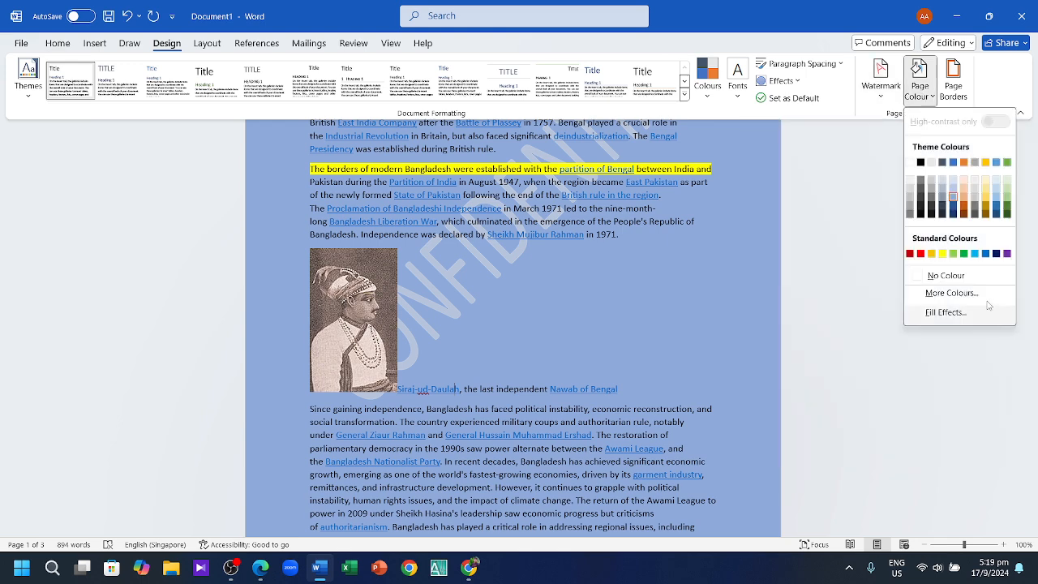
Step: Try a dark blue-grey page colour, then set the pages back to light blue
left_click(939, 208)
left_click(919, 81)
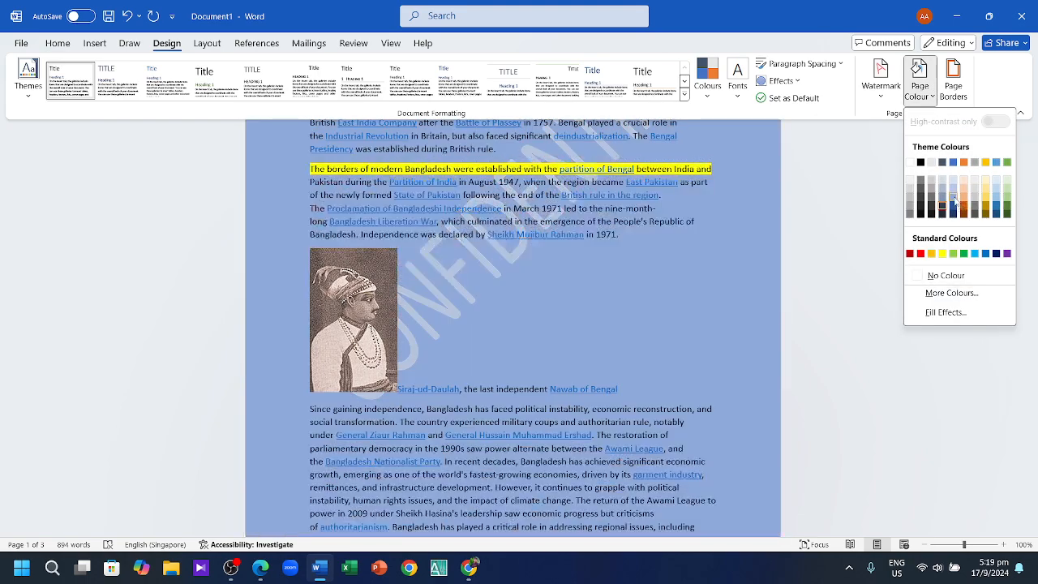
left_click(953, 193)
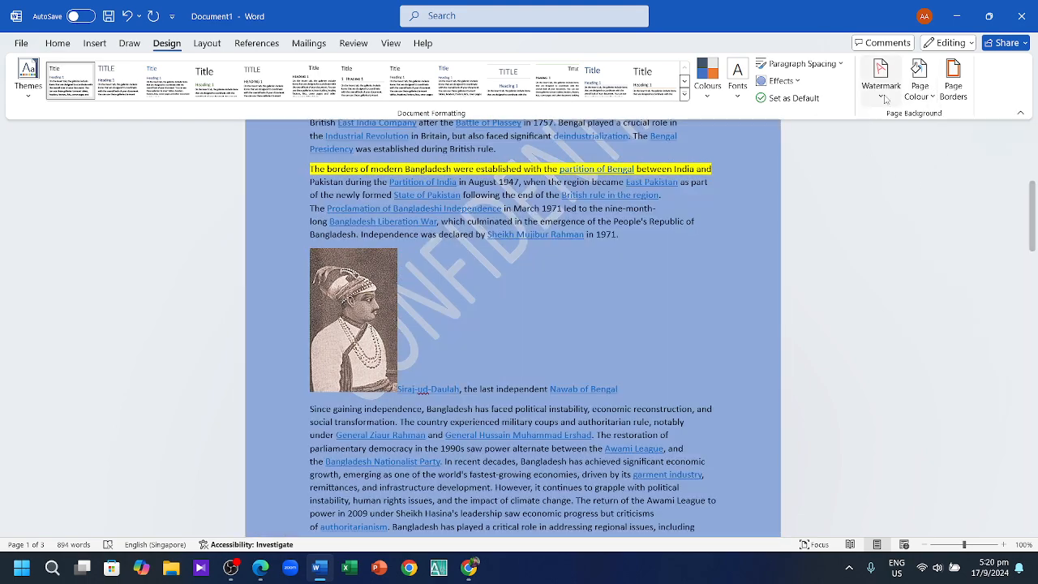
Step: Give every page a Shadow-style page border
left_click(881, 74)
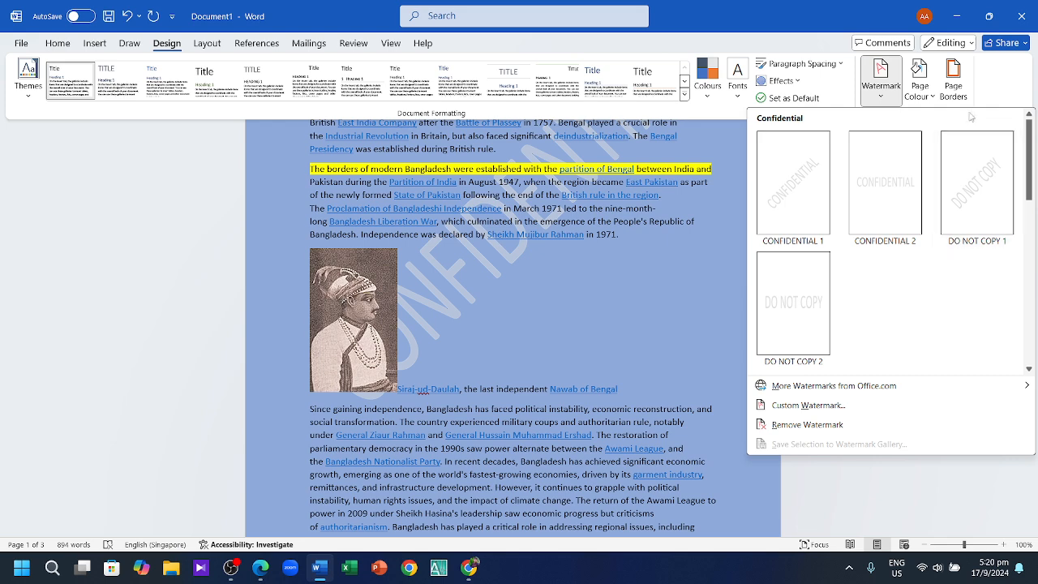
left_click(952, 81)
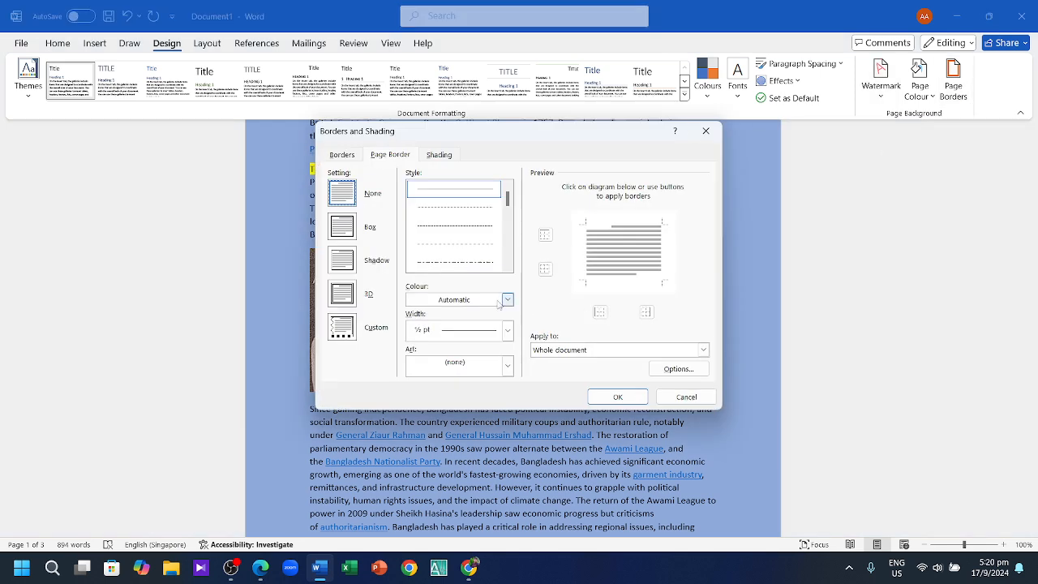
left_click(341, 260)
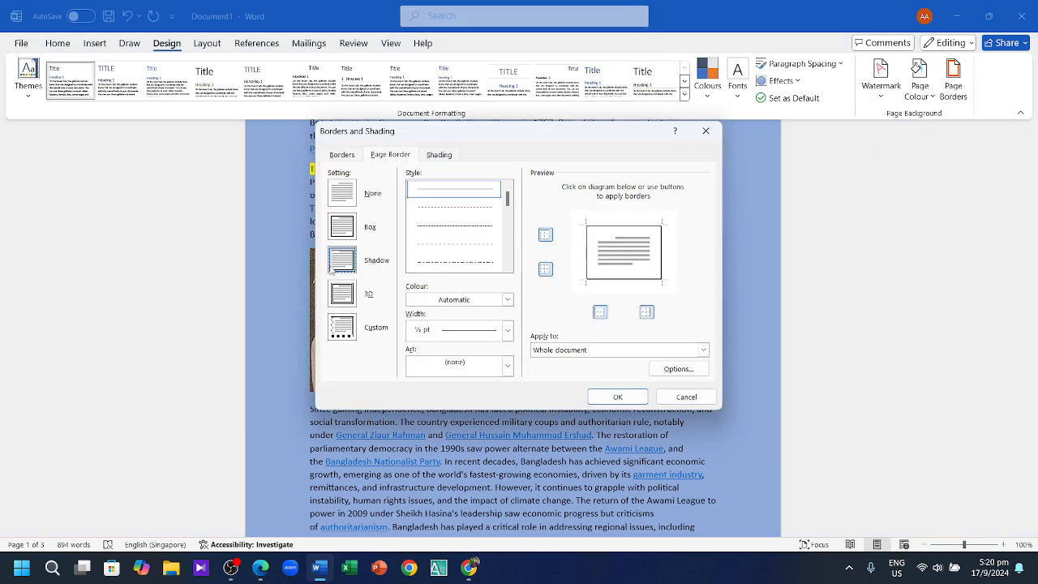
left_click(618, 396)
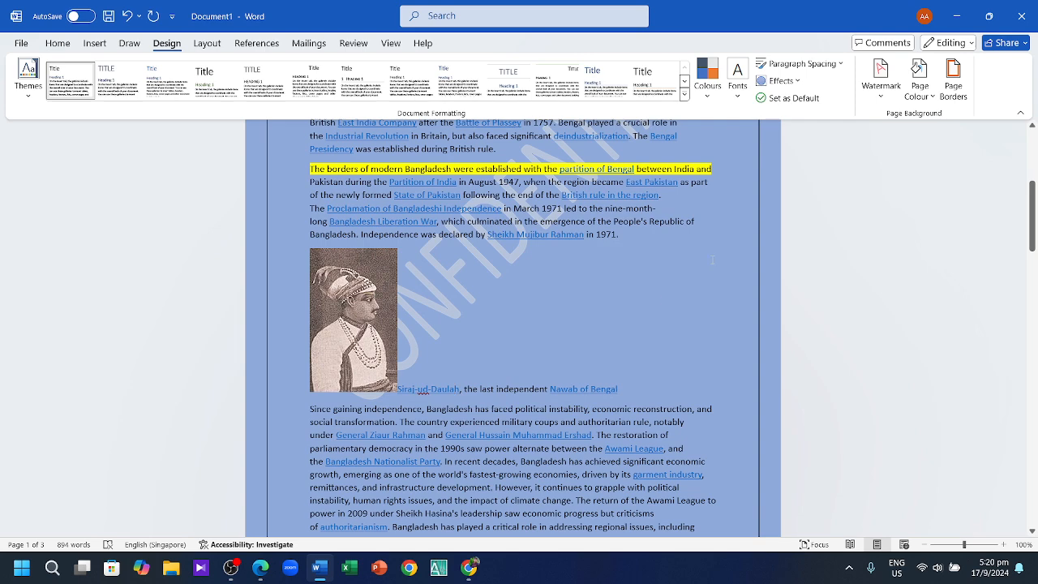
scroll(629, 286, "up", 7)
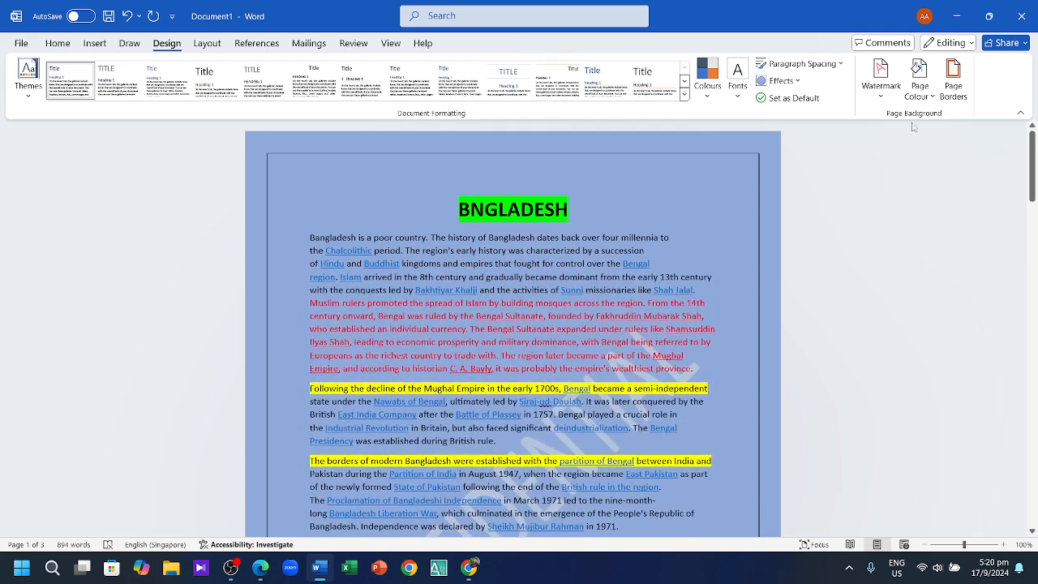
Step: Swap CONFIDENTIAL for a diagonal Calibri text watermark reading the author's name
left_click(890, 80)
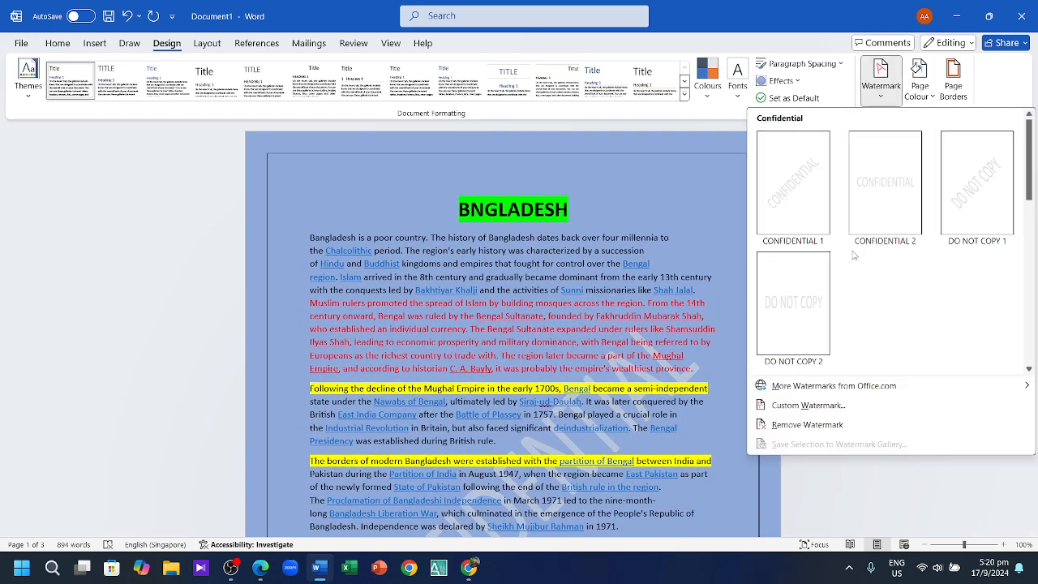
mouse_move(831, 395)
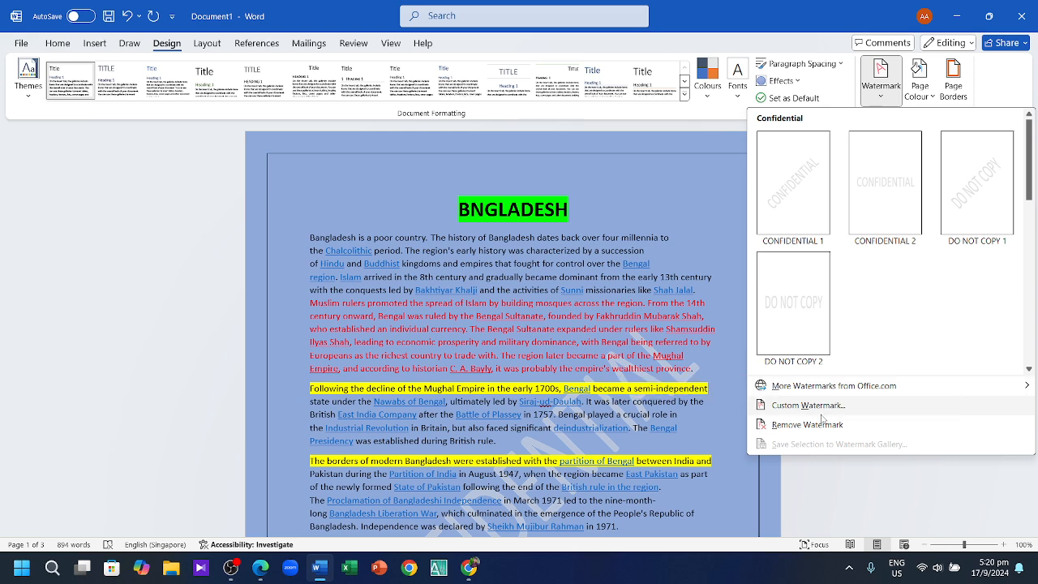
left_click(811, 405)
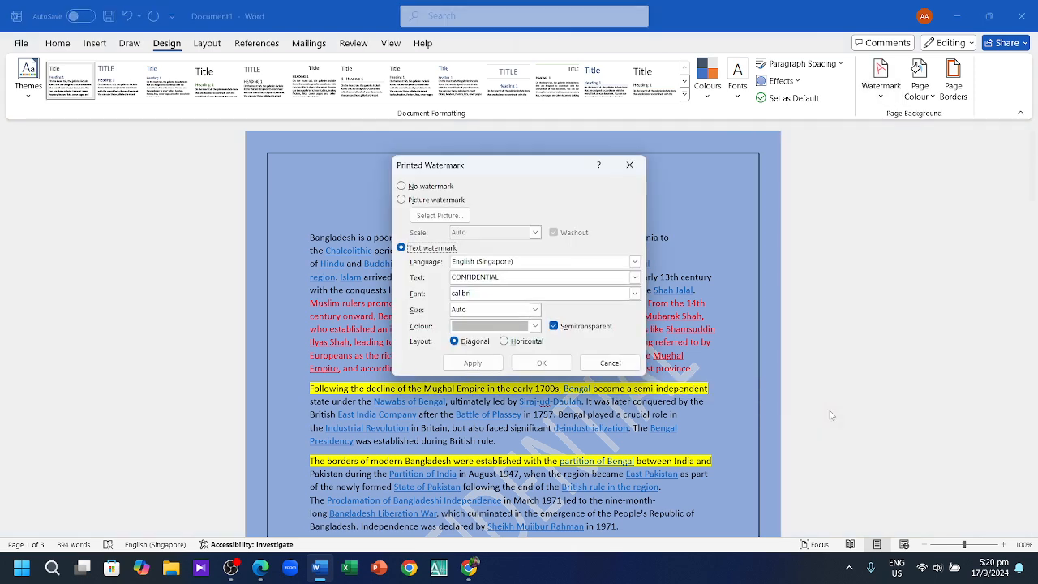
left_click(562, 278)
key("BackSpace")
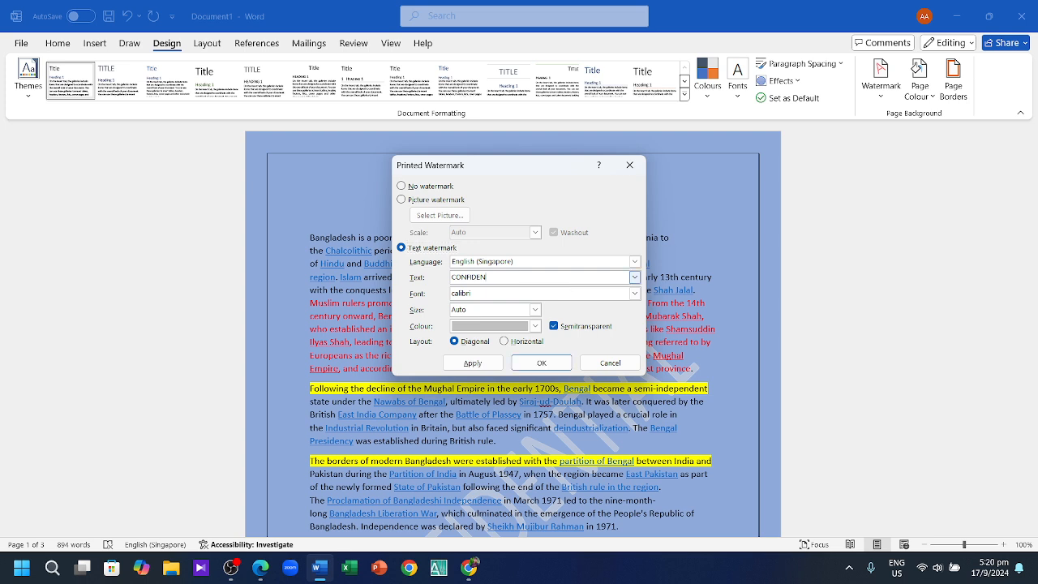
key("BackSpace")
key("BackSpace")
key("BackSpace")
key("BackSpace")
key("BackSpace")
key("BackSpace")
key("BackSpace")
key("BackSpace")
left_click(481, 363)
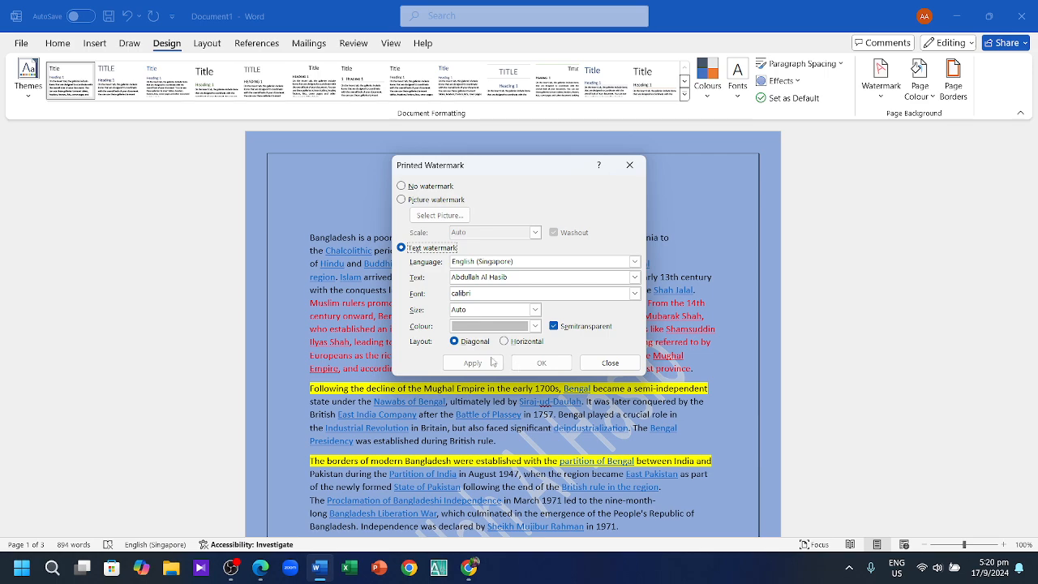
left_click(604, 362)
scroll(603, 362, "down", 5)
scroll(613, 372, "down", 15)
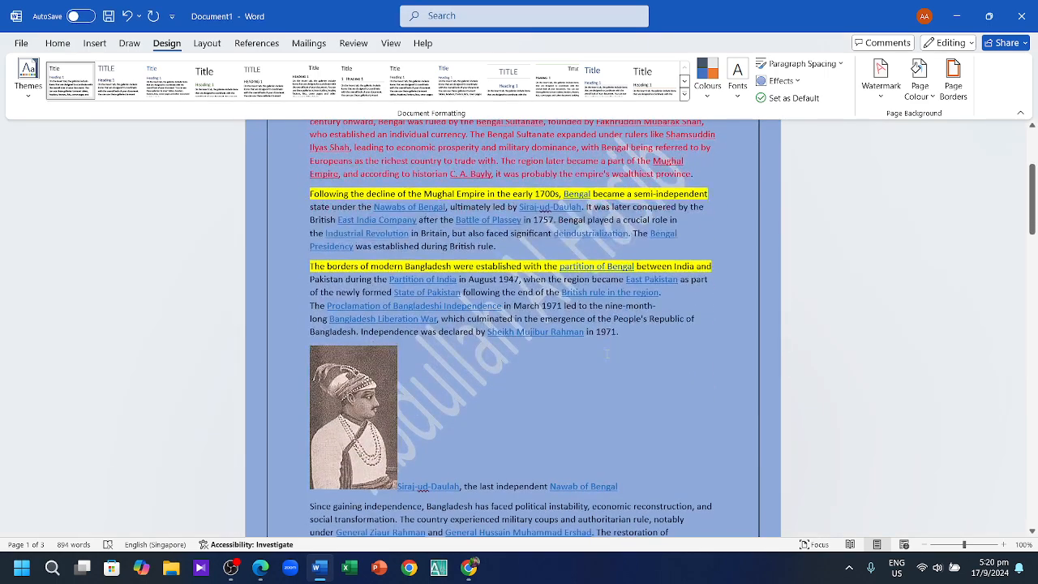
scroll(616, 375, "down", 20)
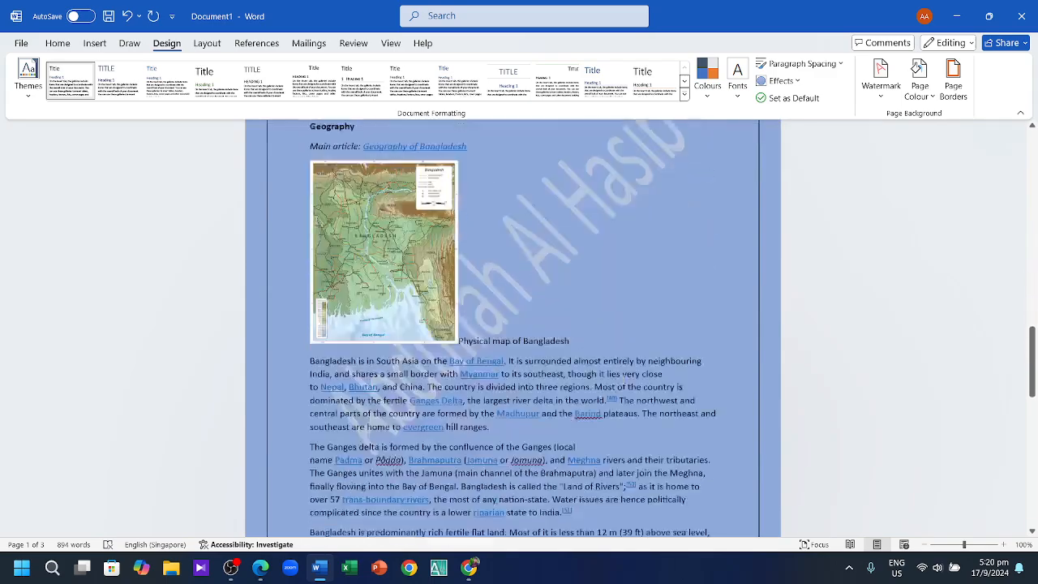
scroll(623, 380, "down", 4)
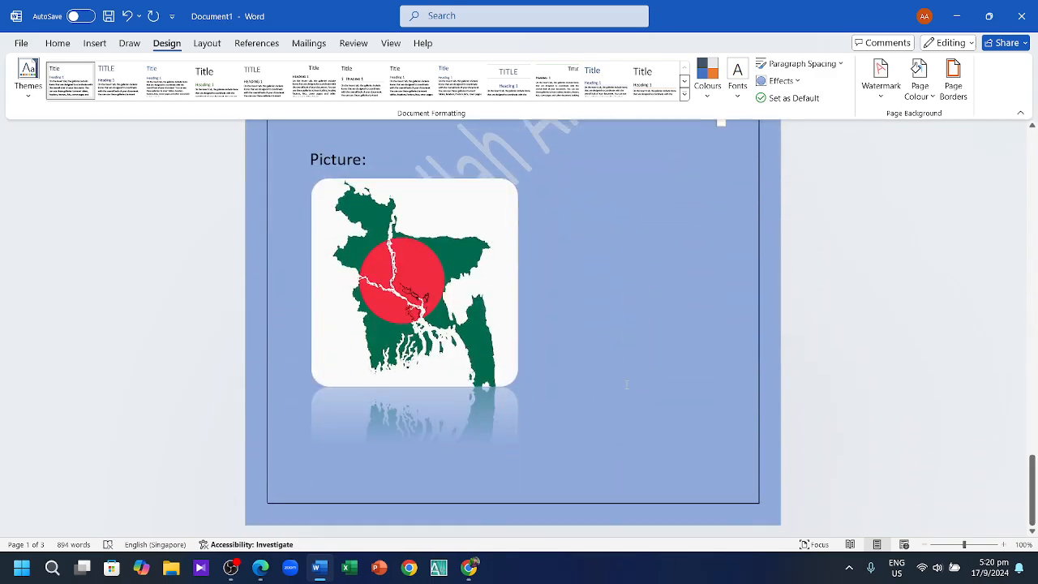
scroll(627, 384, "up", 20)
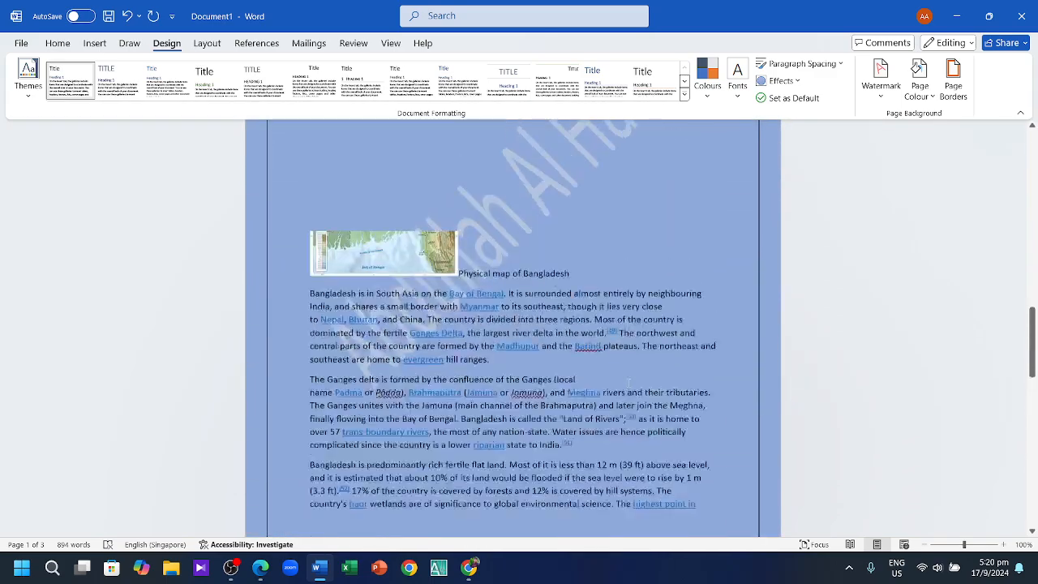
scroll(616, 381, "up", 15)
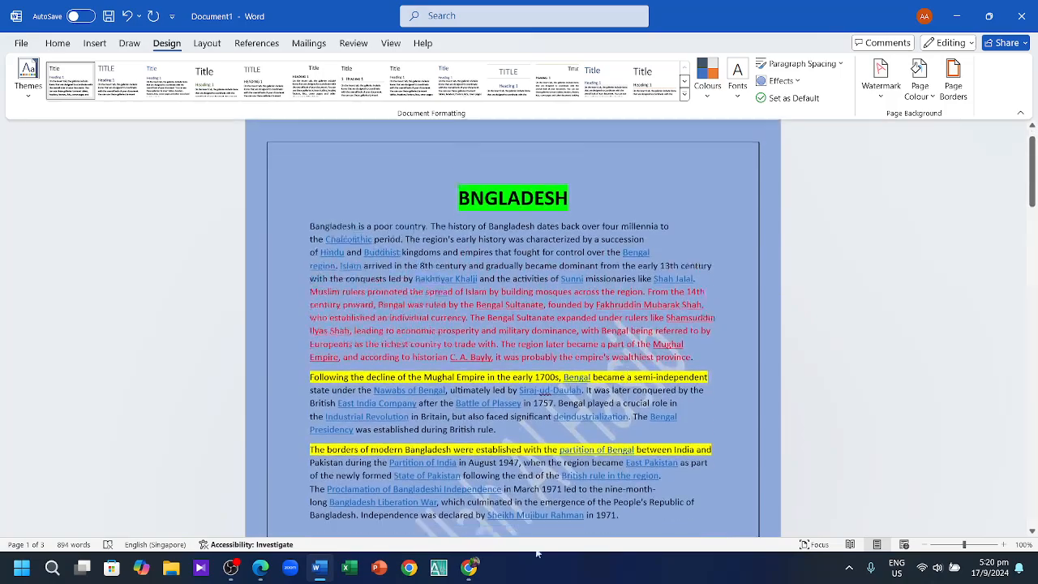
scroll(568, 509, "down", 10)
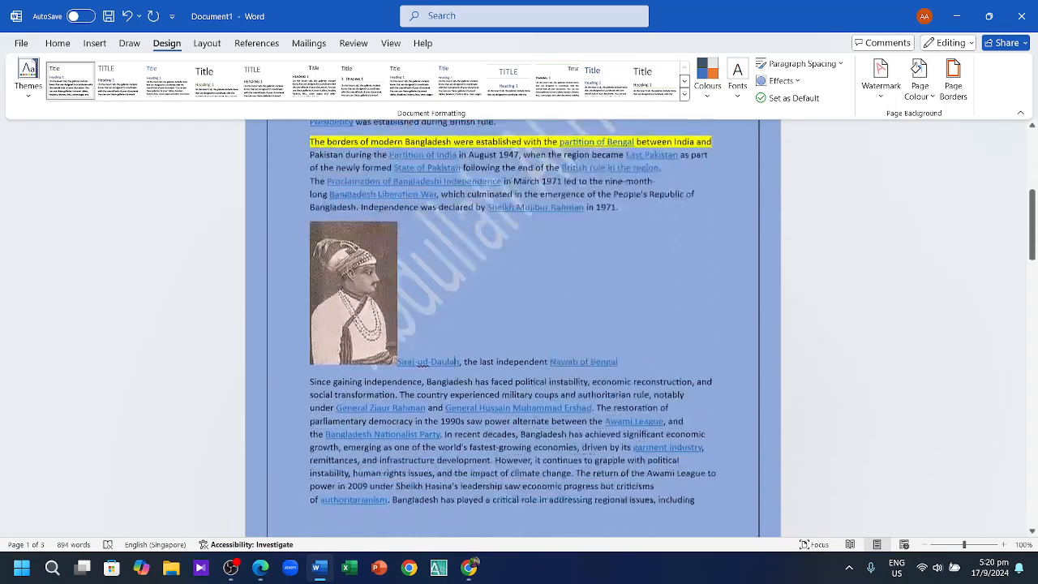
scroll(583, 389, "down", 12)
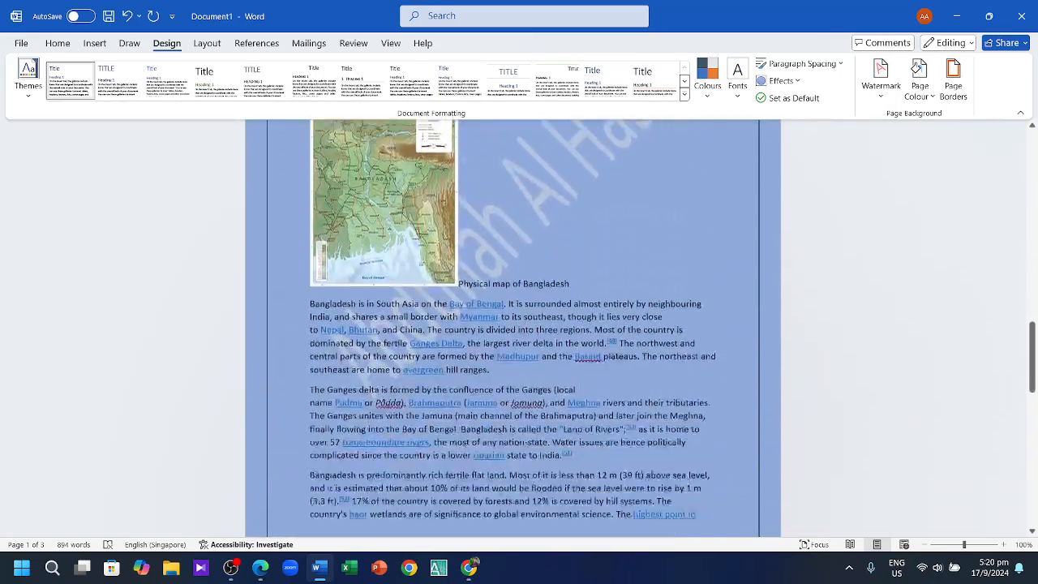
scroll(584, 391, "down", 10)
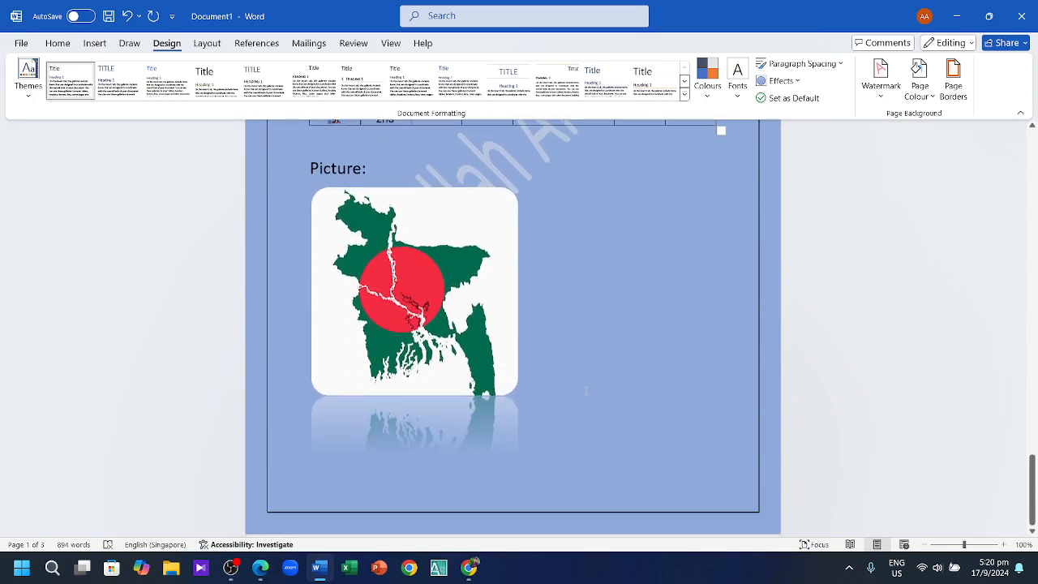
scroll(587, 392, "up", 3)
scroll(587, 391, "up", 20)
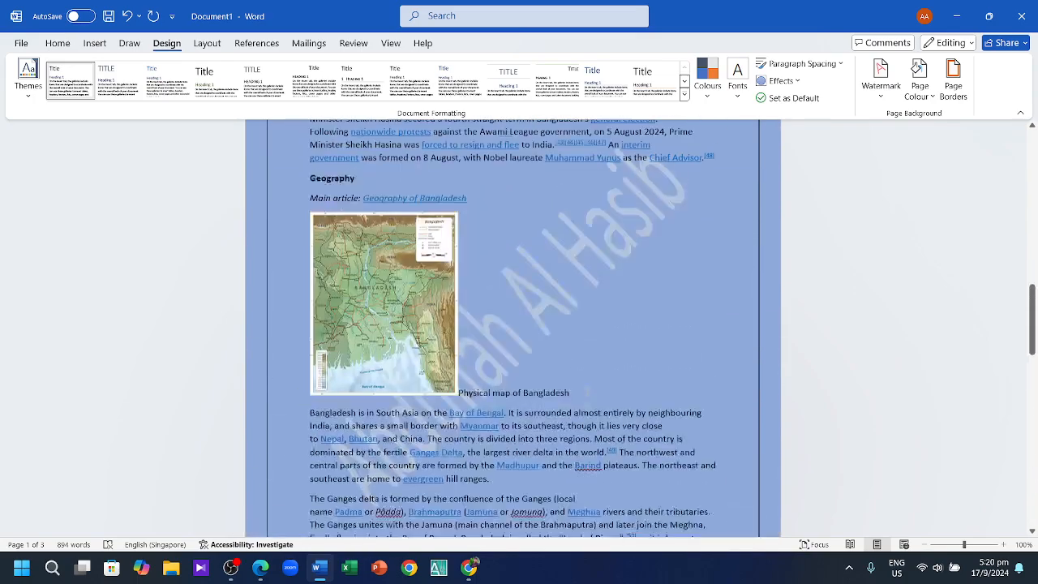
scroll(587, 391, "up", 5)
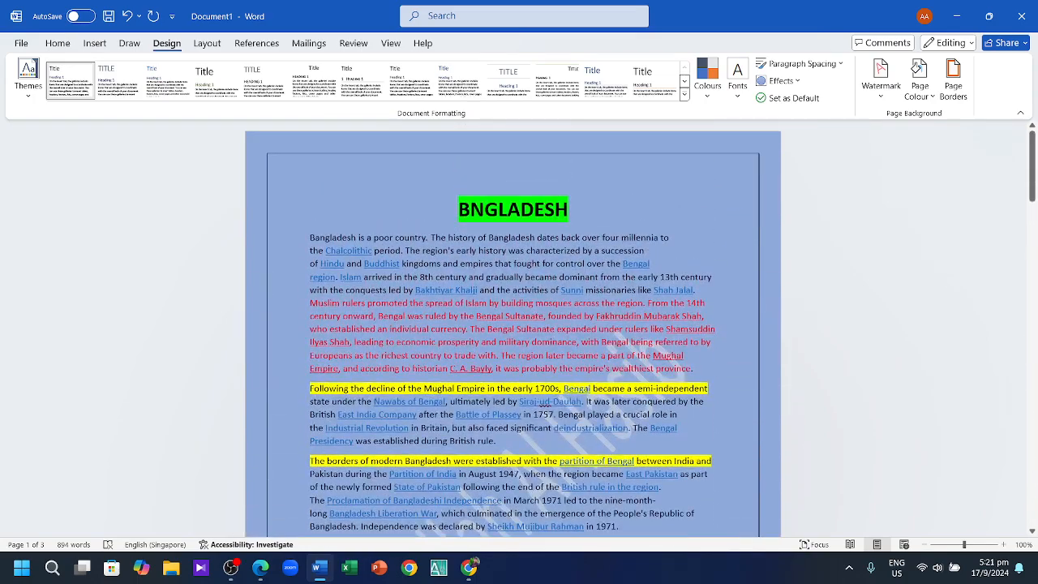